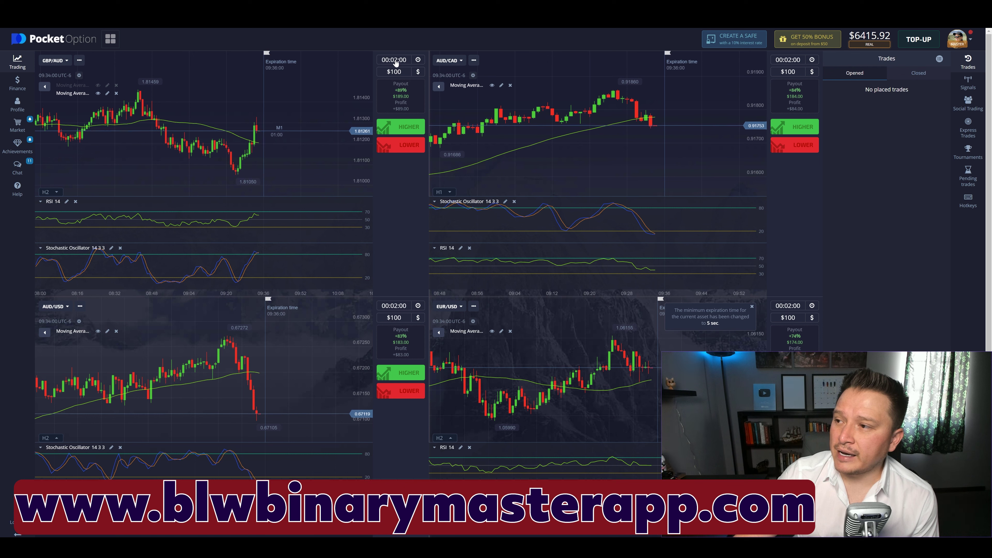
- Try the GBP/AUD trade's expiration controls, switching between clock time and timer and ending on 00:02:00
click(395, 62)
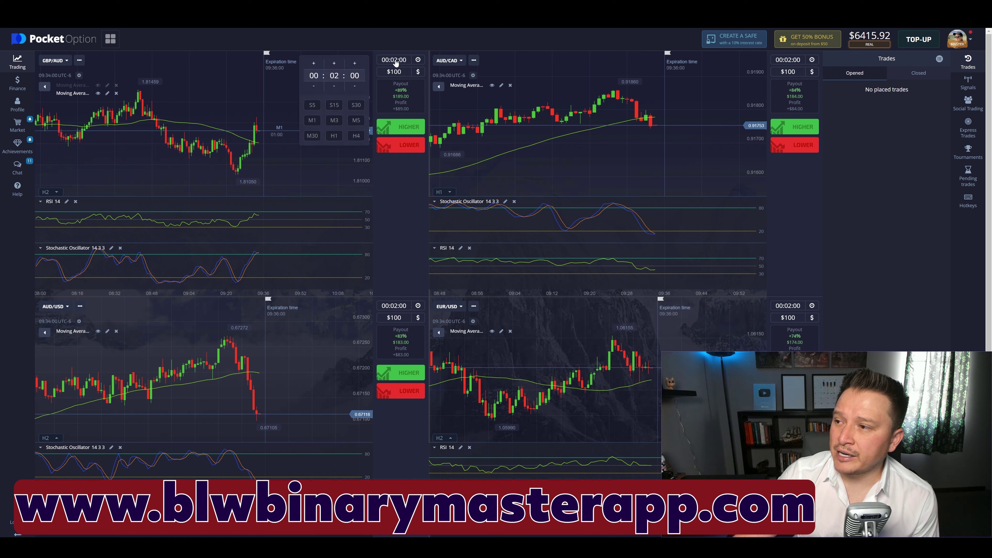
click(417, 62)
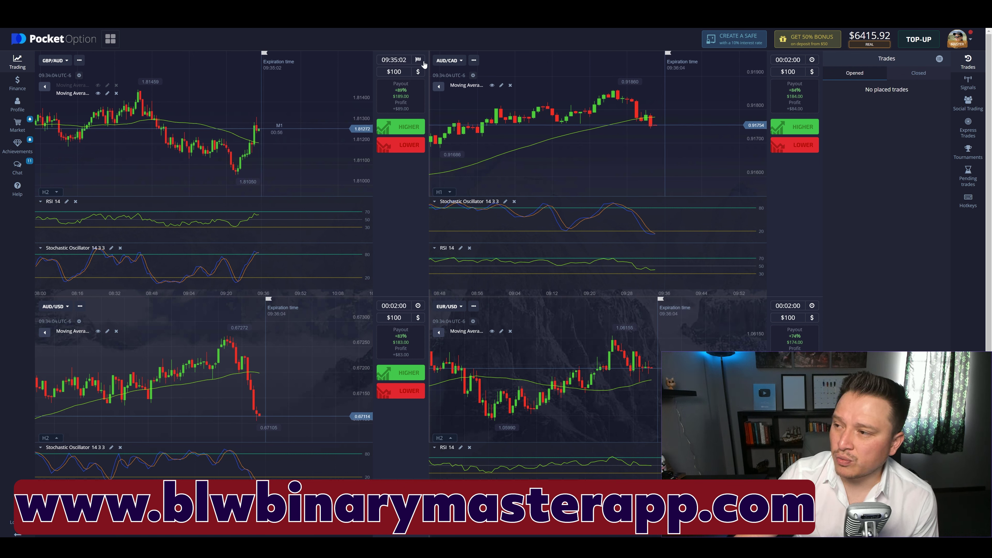
click(419, 61)
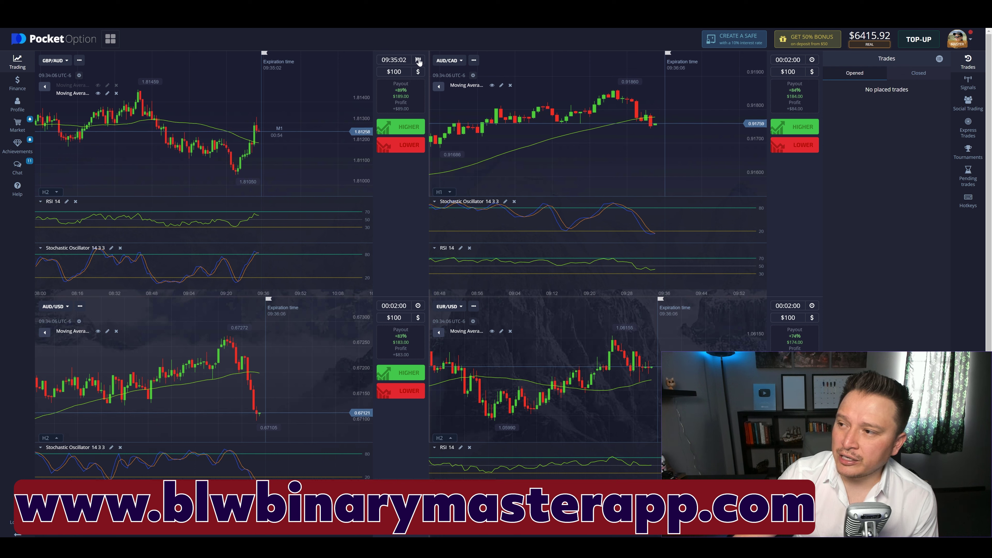
click(395, 59)
click(334, 63)
click(334, 86)
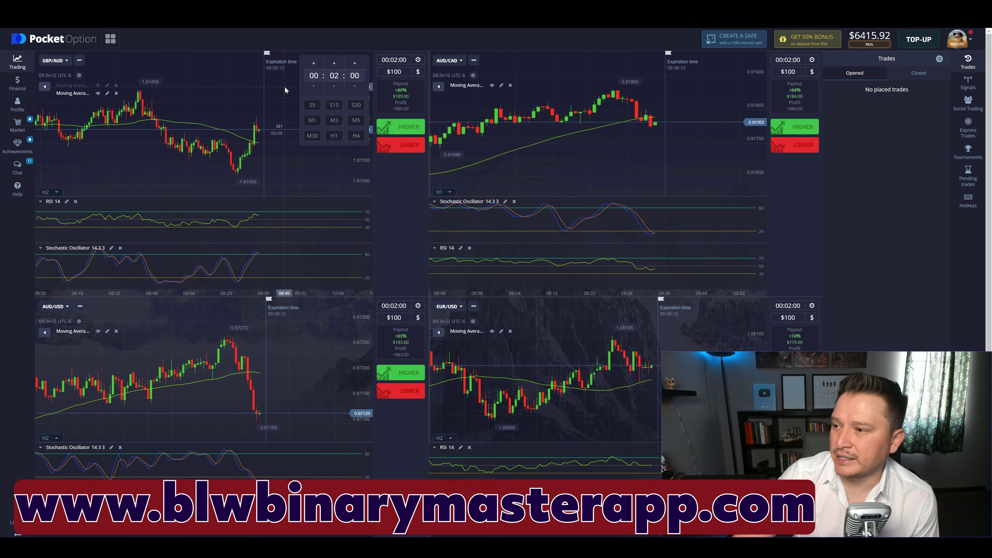
click(255, 80)
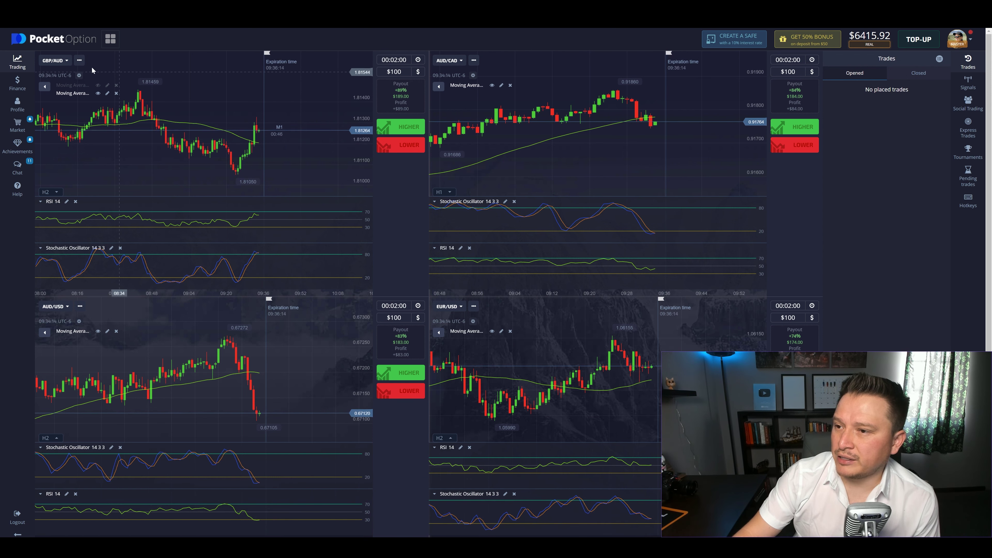
click(79, 59)
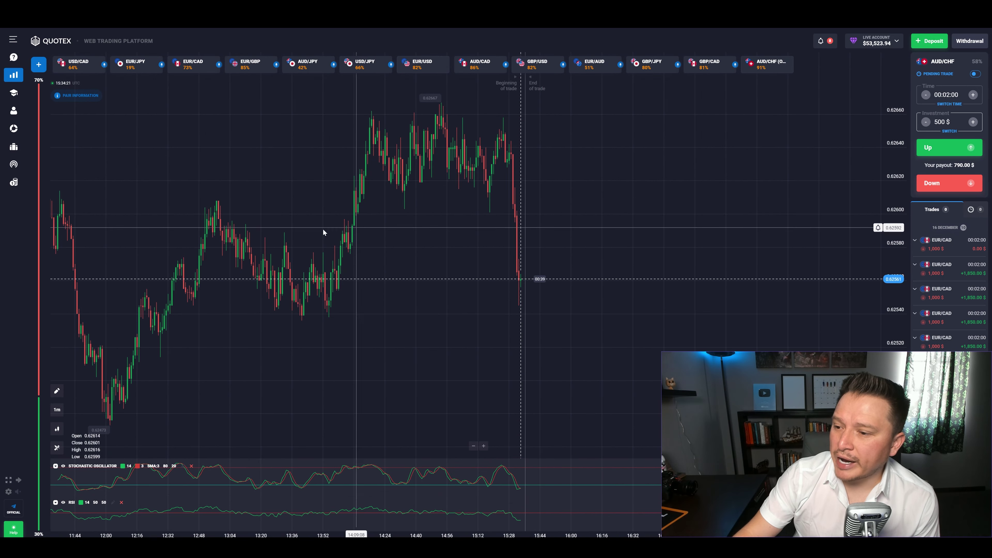
- Switch to Quotex and set the AUD/CHF chart to 1m candles with a 00:02:00 trade time
scroll(440, 246, up, 5)
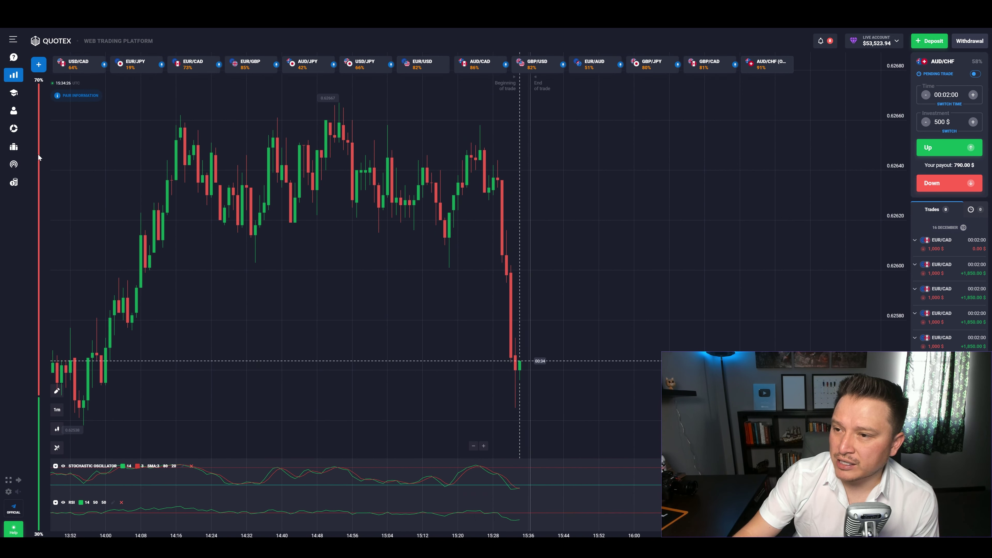
click(57, 410)
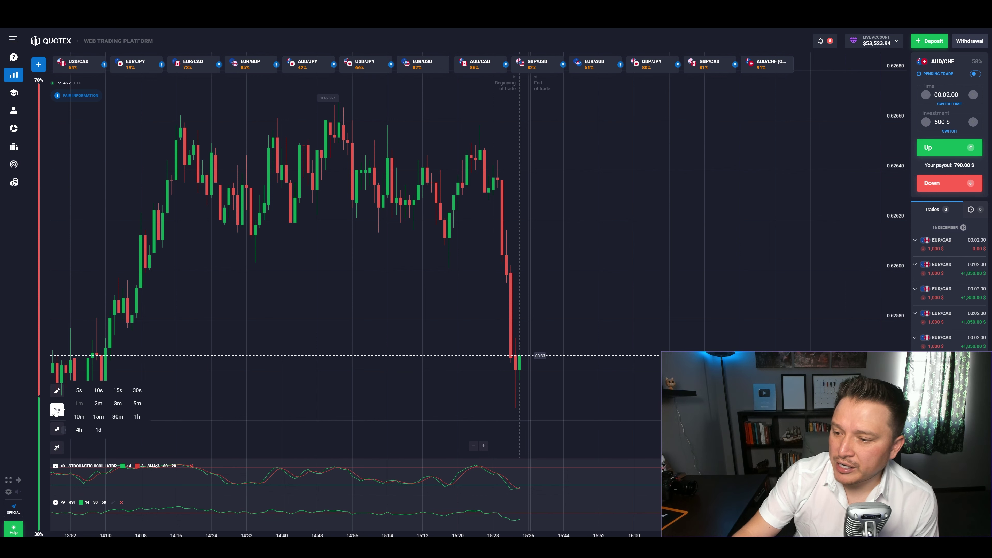
click(79, 405)
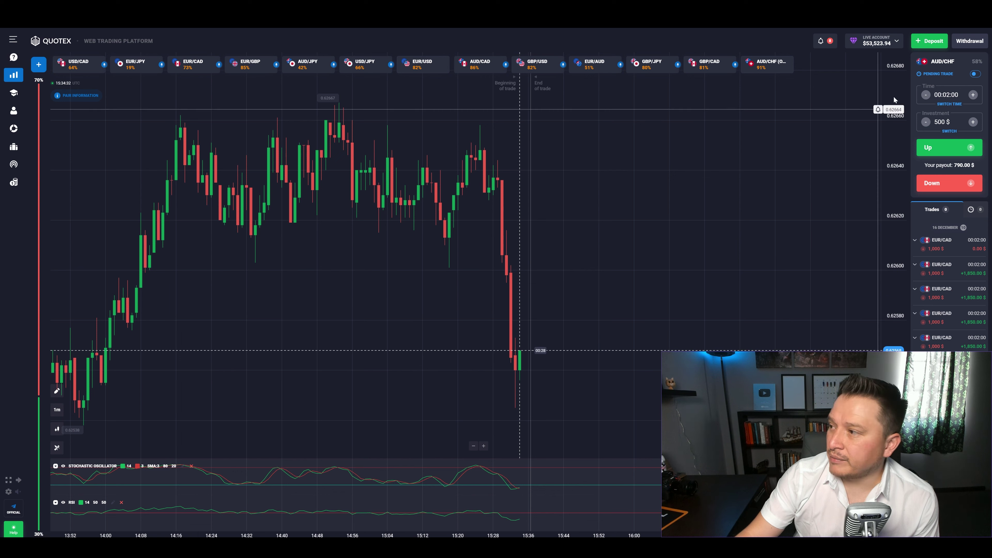
click(947, 106)
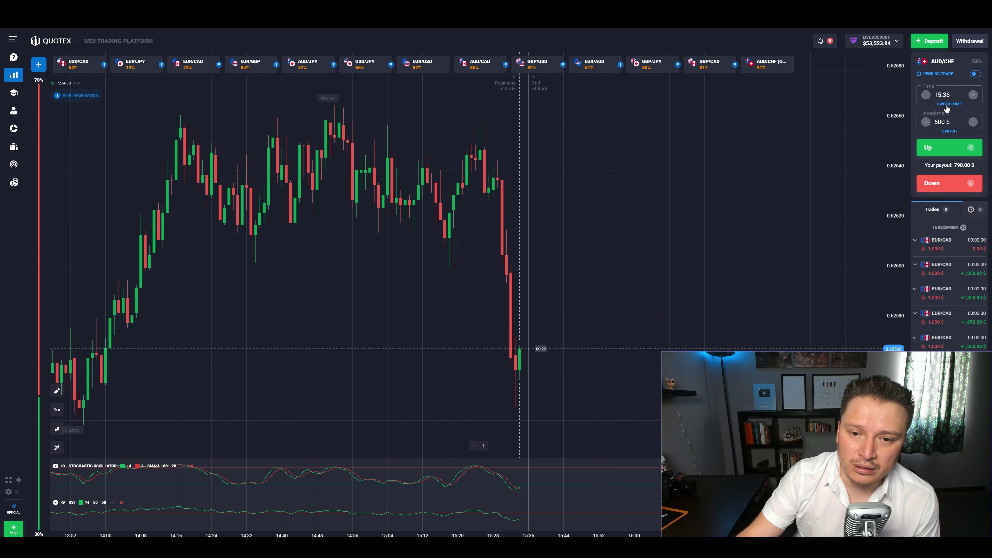
click(947, 107)
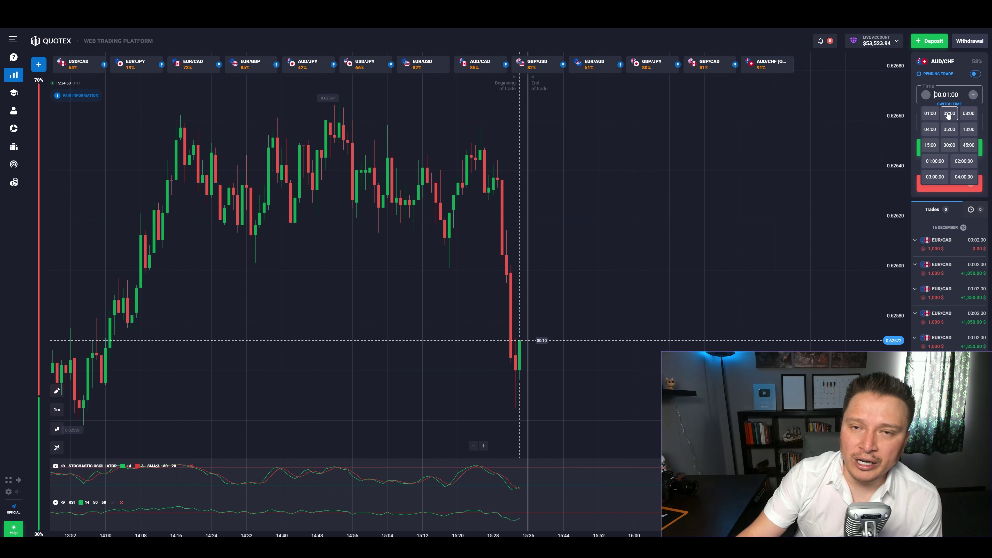
click(948, 114)
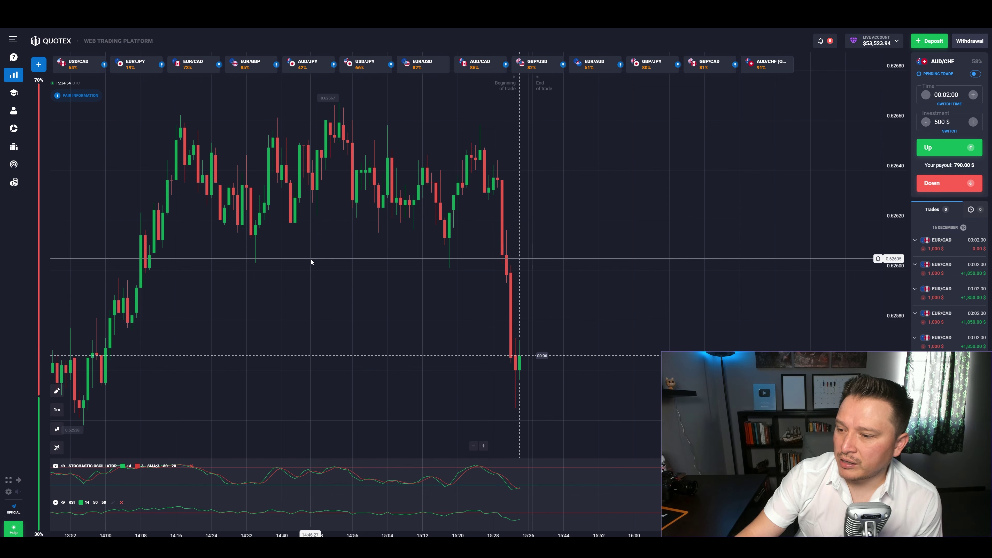
- Add an SMA Moving Average indicator with period 50 and a thicker bright green line to the AUD/CHF chart
scroll(203, 235, down, 3)
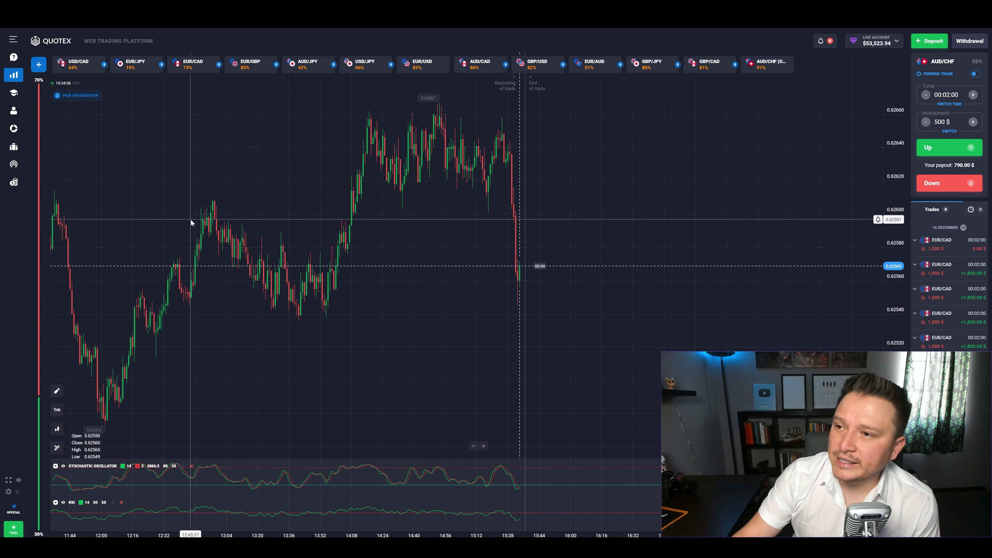
click(58, 451)
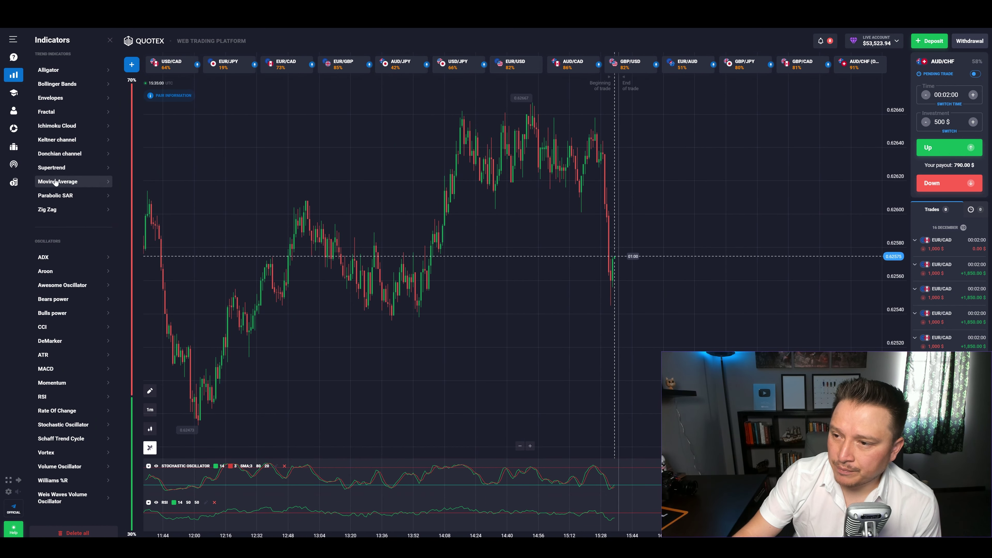
click(56, 182)
click(35, 83)
text(50)
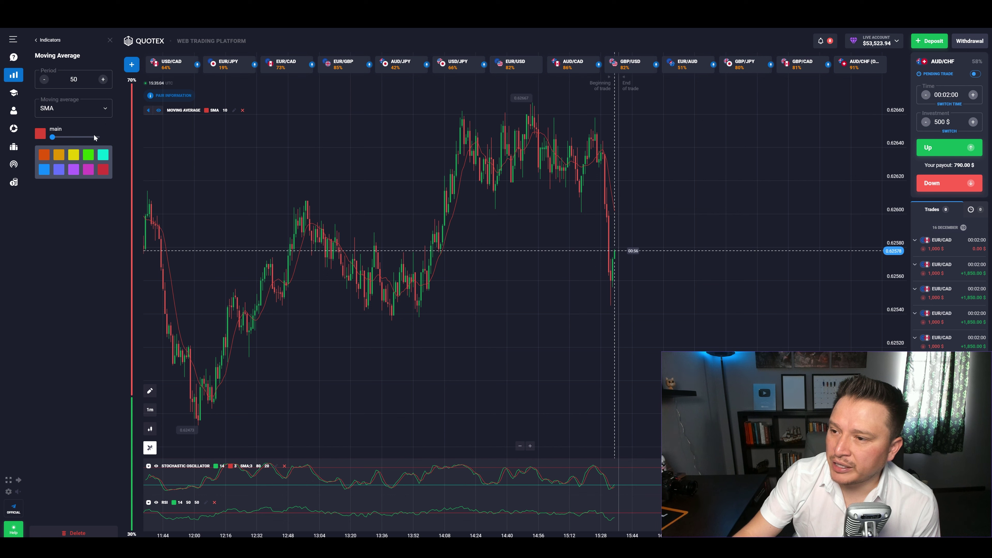
click(89, 155)
drag(53, 137, 62, 138)
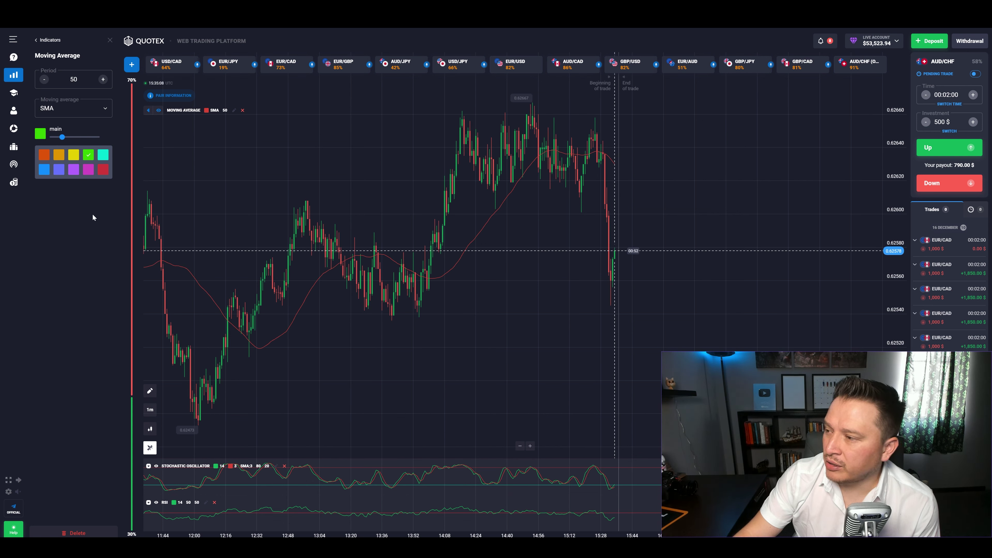
click(110, 41)
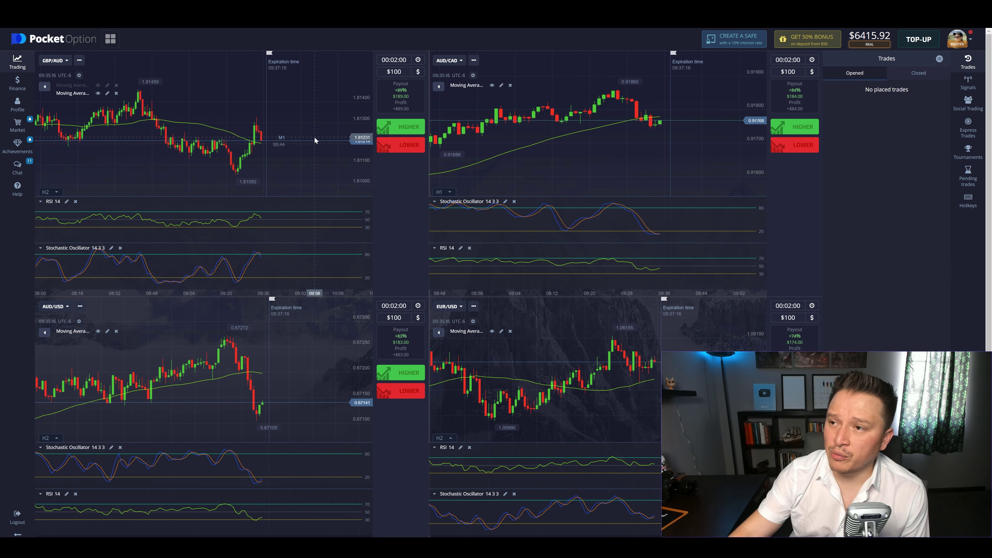
- Return to Quotex and enlarge the Stochastic Oscillator and RSI areas below the AUD/CHF chart
key(ctrl+Tab)
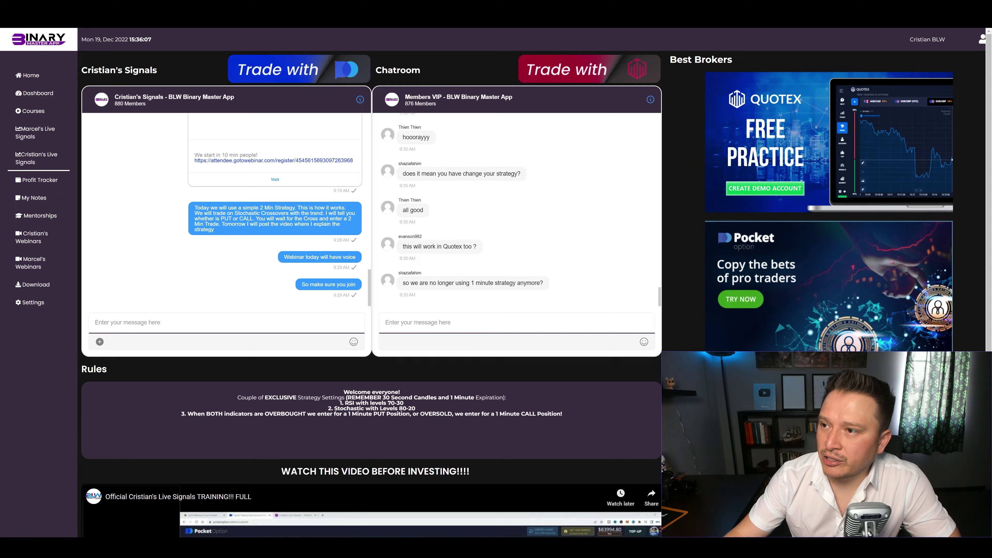
key(alt+Tab)
drag(533, 459, 541, 427)
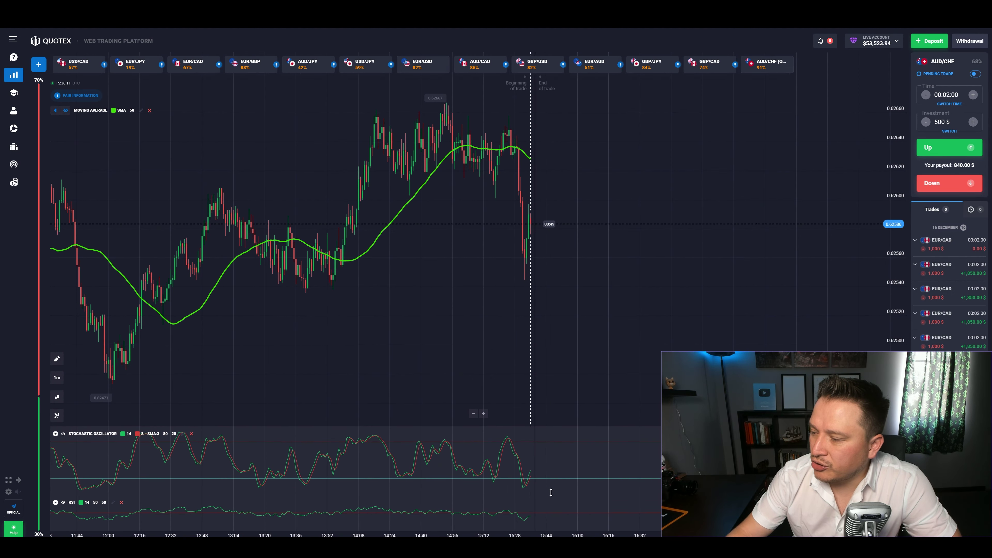
drag(551, 492, 547, 445)
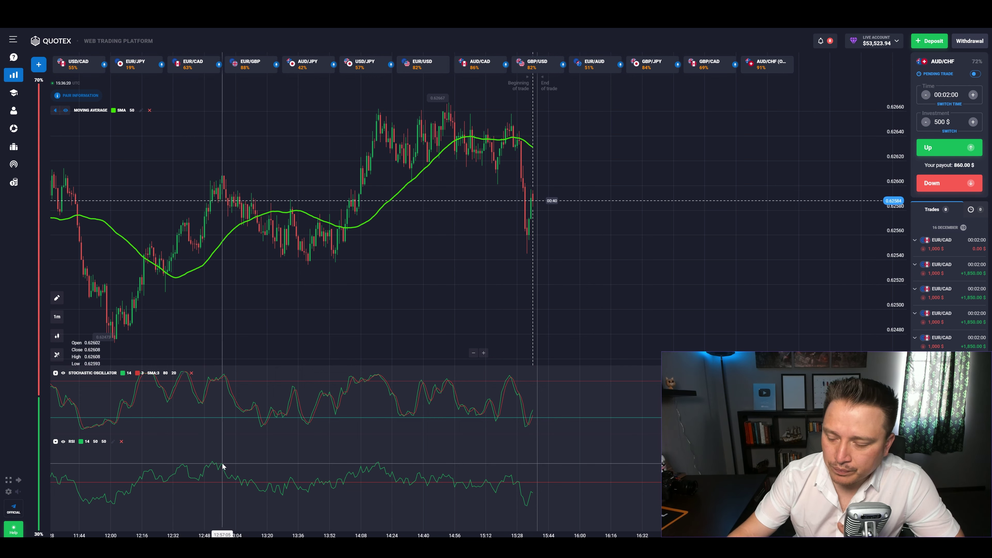
- Review the Stochastic Oscillator settings in Quotex and the GBP/AUD chart's RSI inputs and line styles in Pocket Option
click(185, 374)
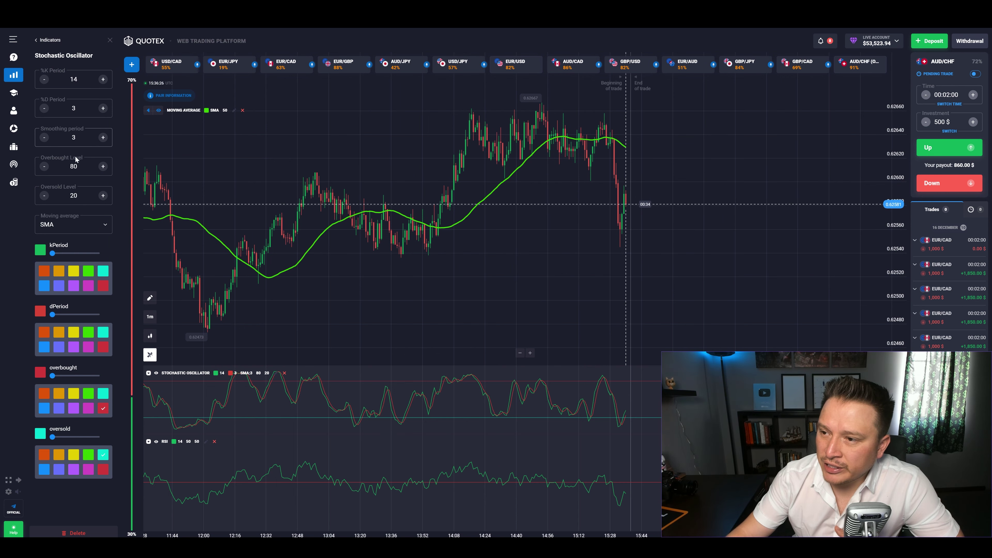
click(110, 40)
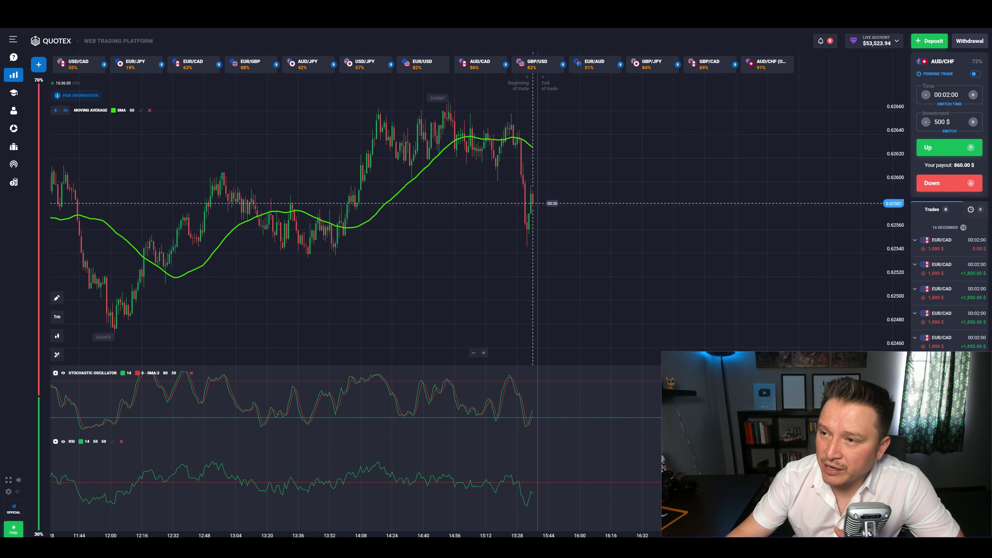
key(ctrl+Tab)
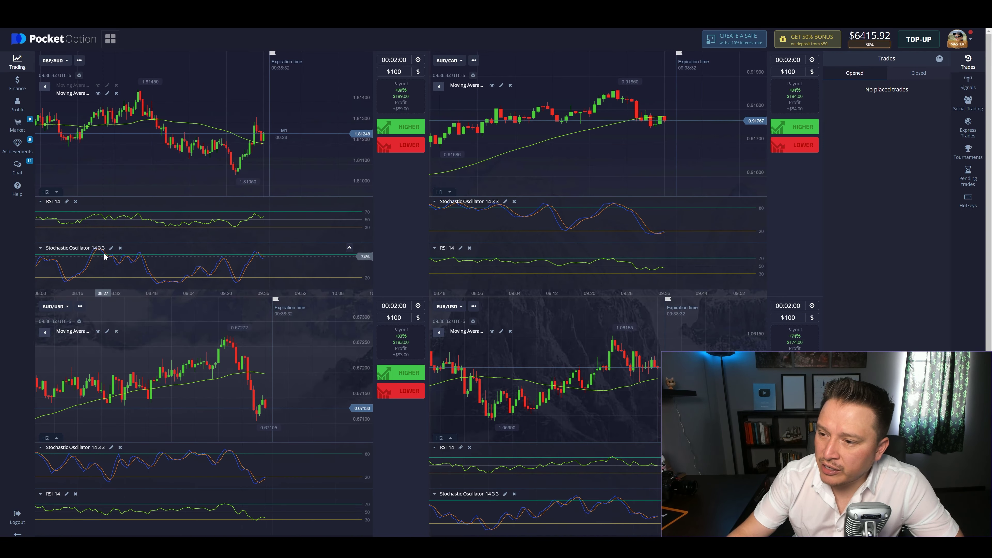
click(66, 202)
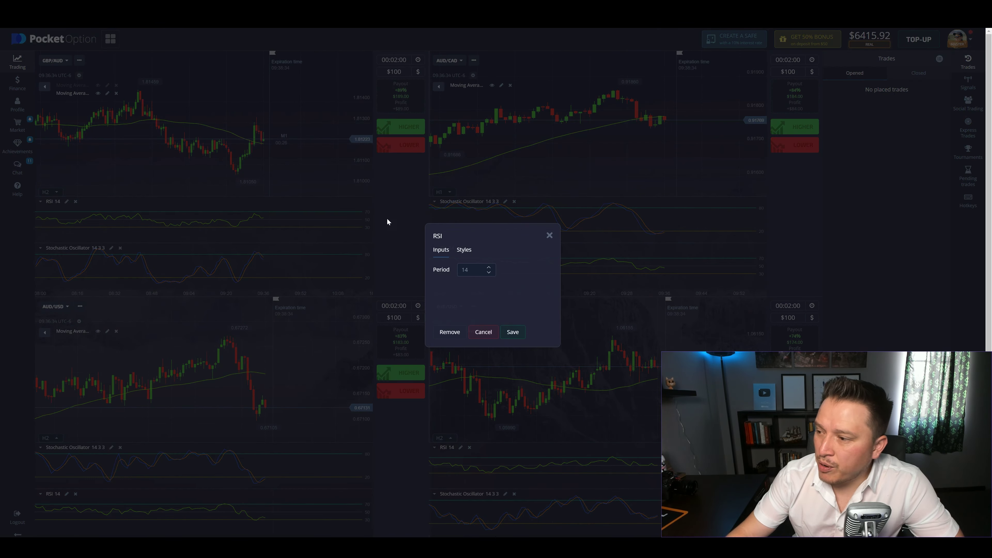
click(464, 250)
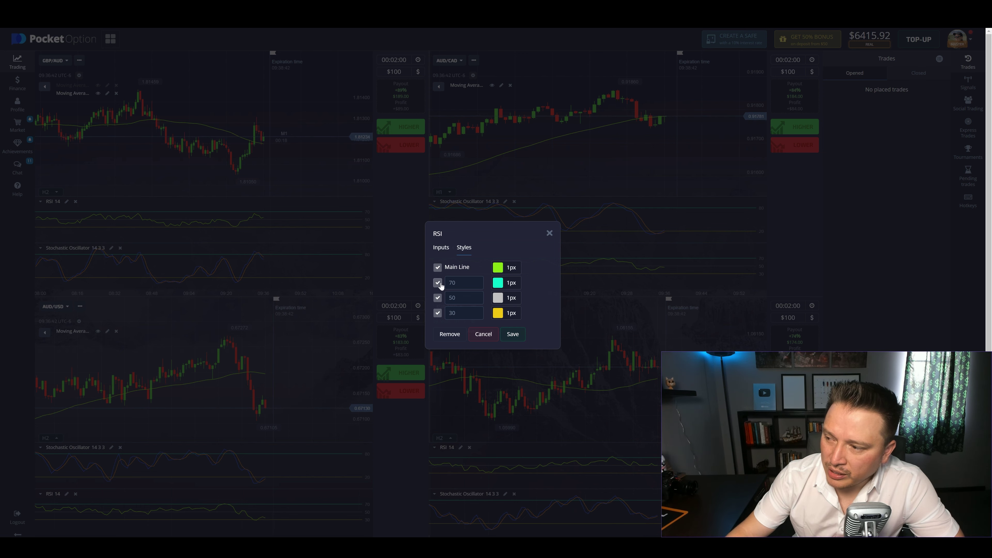
click(512, 335)
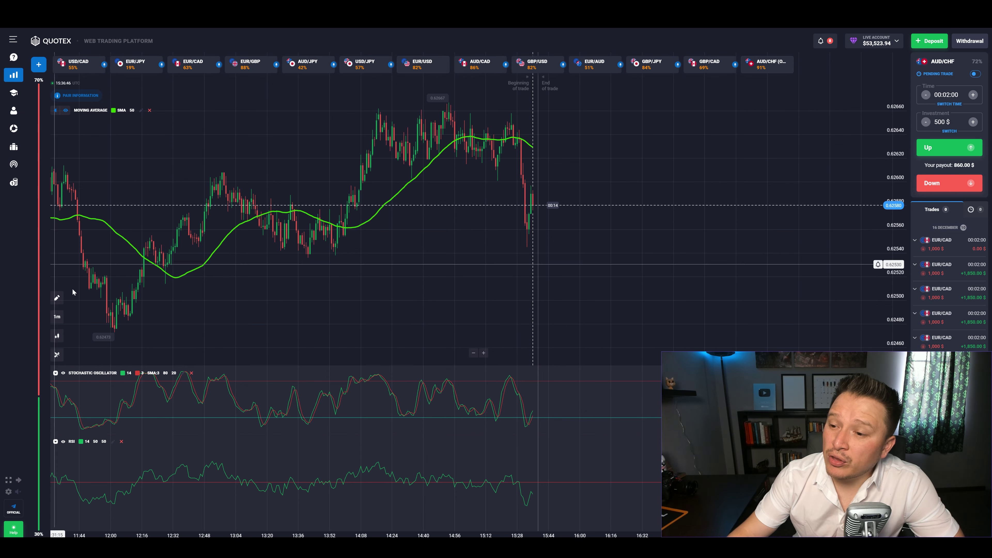
- Return to Quotex and review the RSI indicator's period, overbought and oversold levels
click(56, 355)
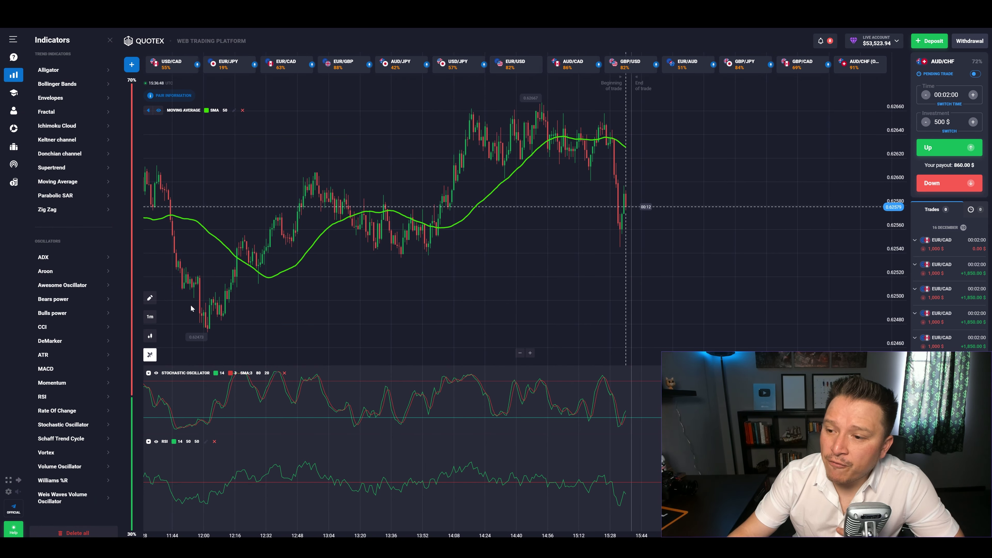
click(110, 40)
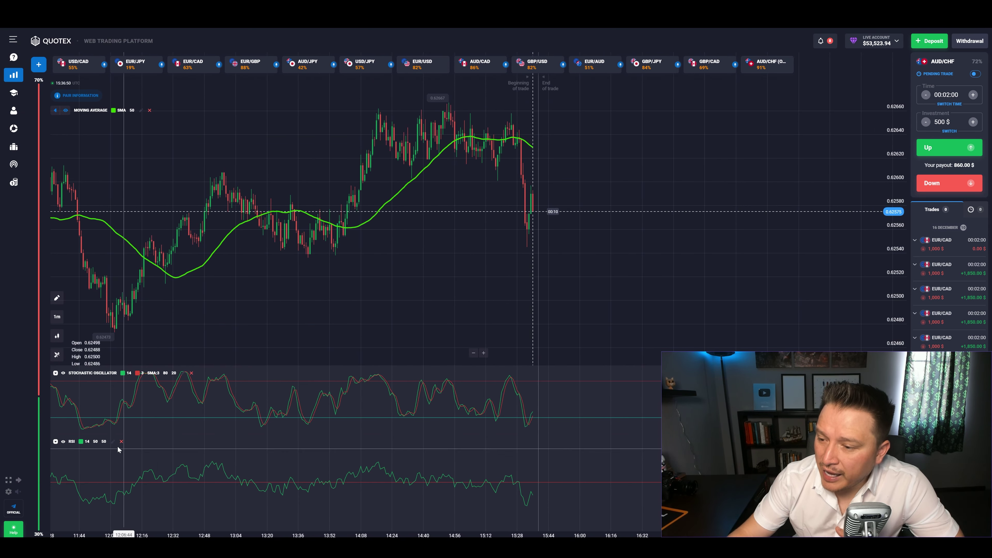
click(129, 442)
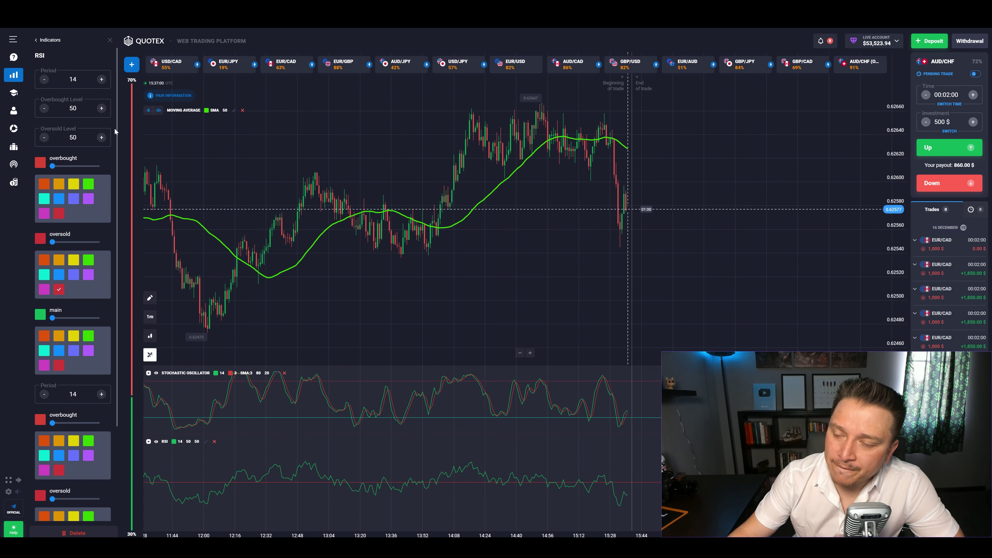
click(110, 40)
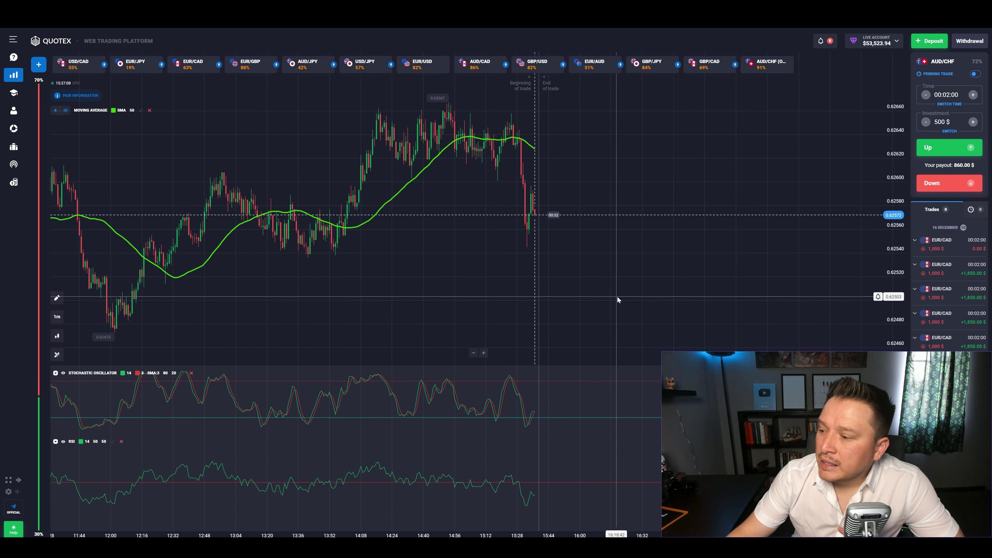
- Look through the USD/CAD and EUR/JPY charts and bring up the EUR/CAD chart
scroll(596, 298, up, 3)
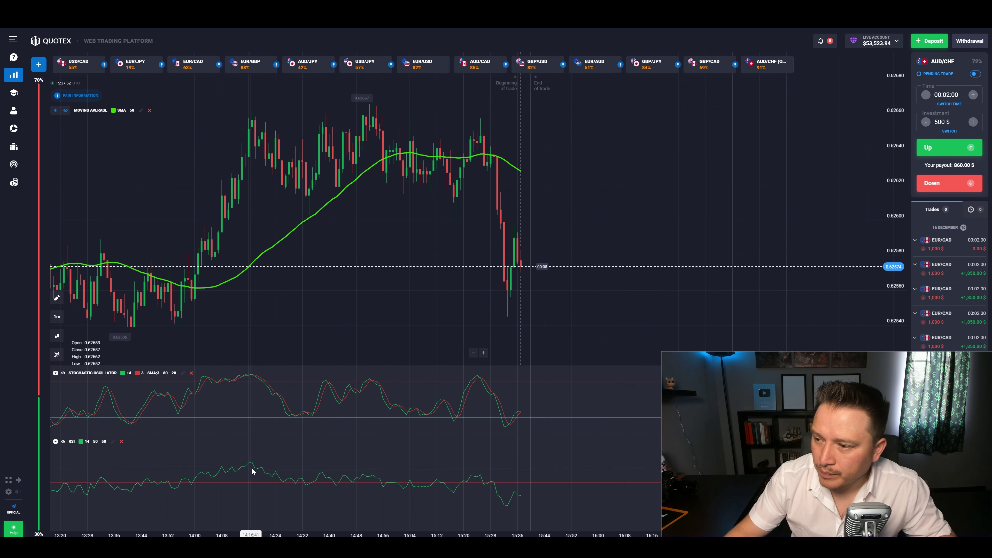
click(86, 64)
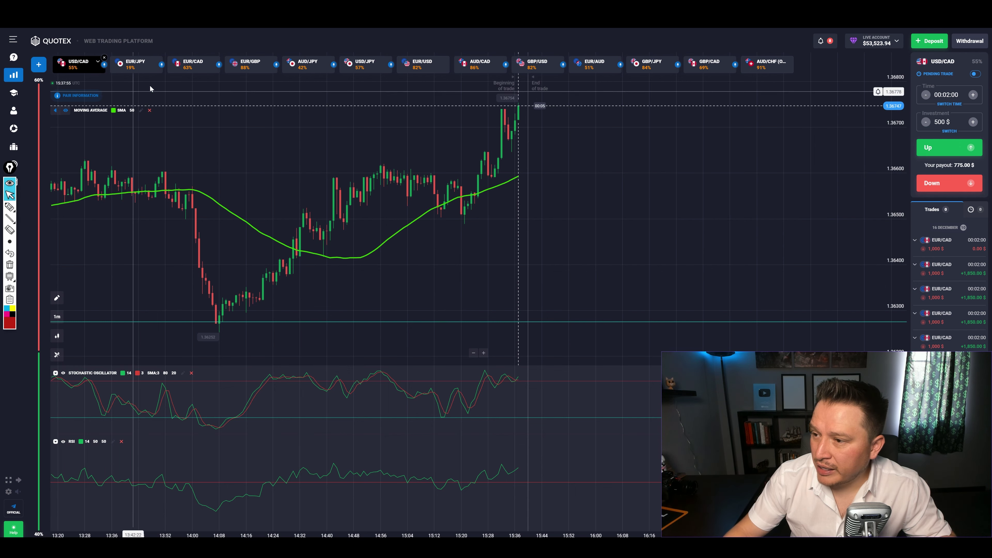
click(128, 64)
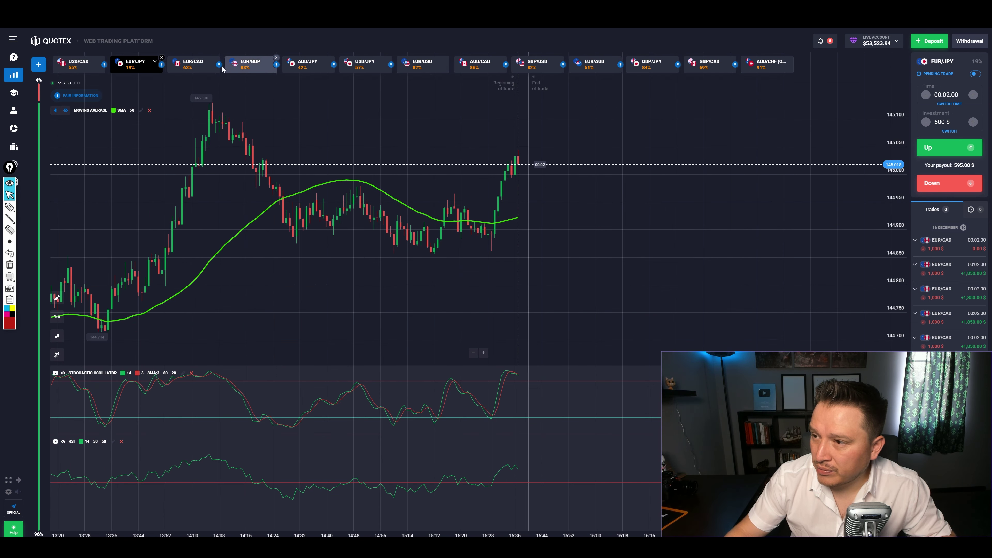
click(191, 66)
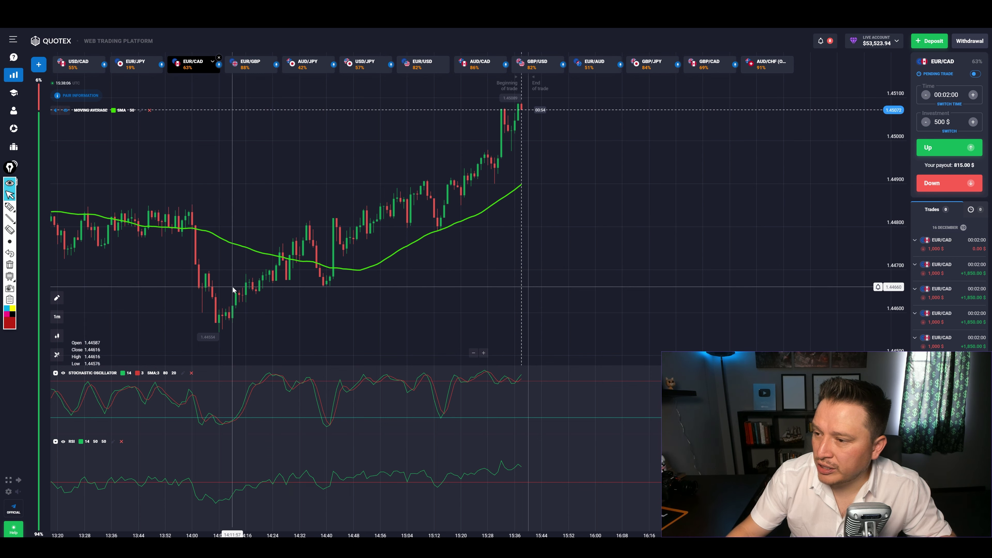
- Mark up the EUR/CAD chart with red pen strokes beneath the rising 50 SMA and along the RSI's 50 level
click(9, 207)
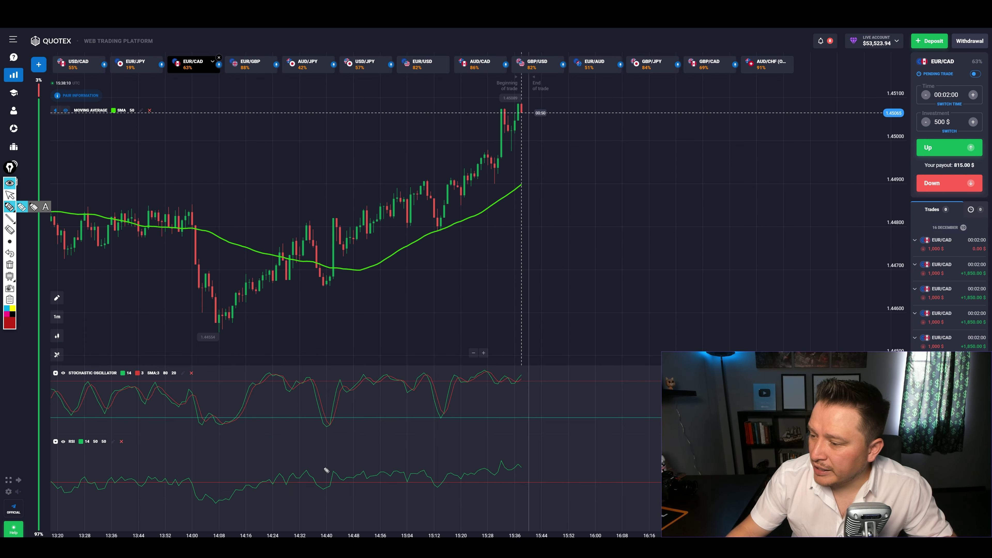
drag(373, 283, 523, 224)
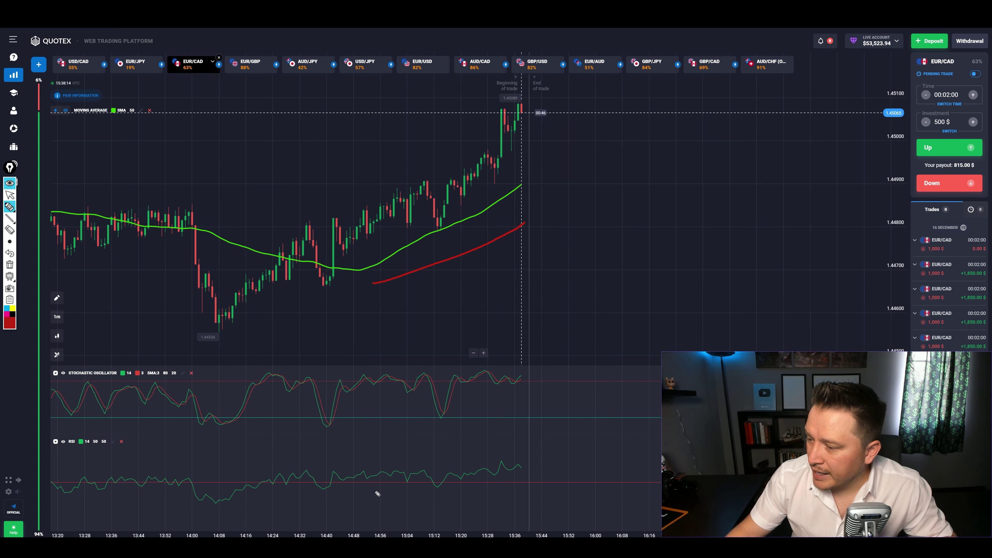
drag(373, 491, 441, 494)
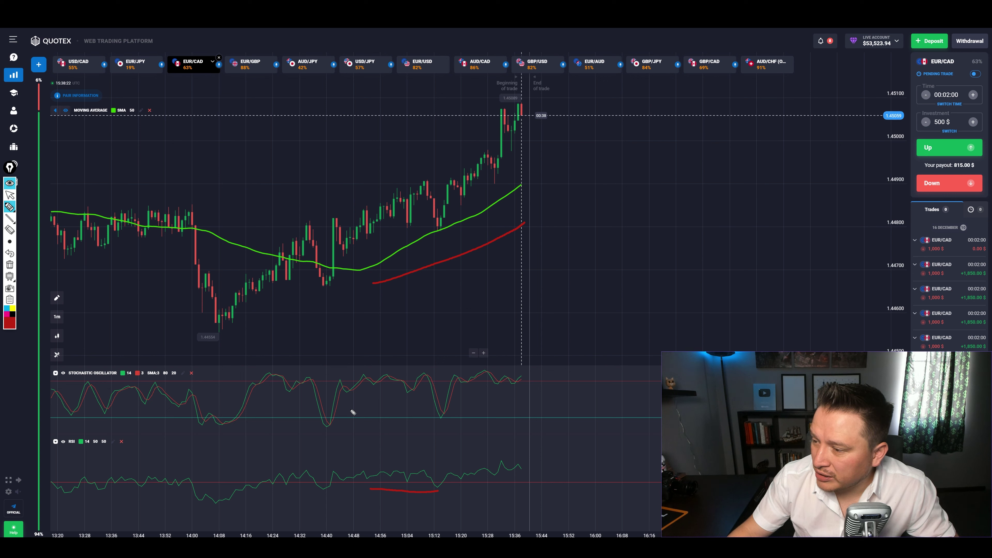
- Draw red arrows at the first three Stochastic Oscillator pullbacks after 14:42 and at the matching EUR/CAD candles
drag(350, 399, 353, 396)
drag(332, 262, 341, 252)
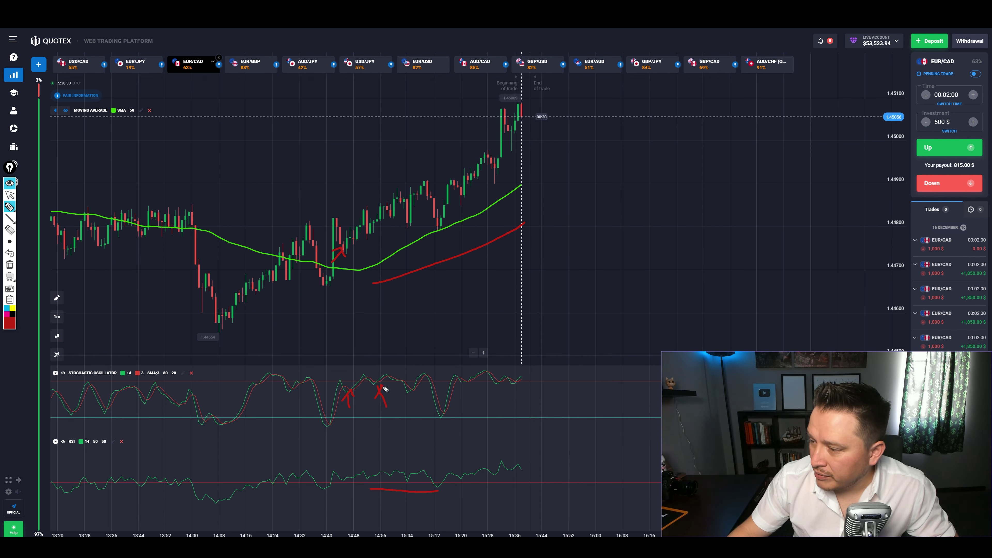
drag(366, 241, 362, 245)
mouse_move(419, 412)
mouse_down()
mouse_move(415, 390)
mouse_move(421, 398)
mouse_up()
mouse_move(408, 243)
mouse_down()
mouse_move(407, 226)
mouse_move(414, 231)
mouse_up()
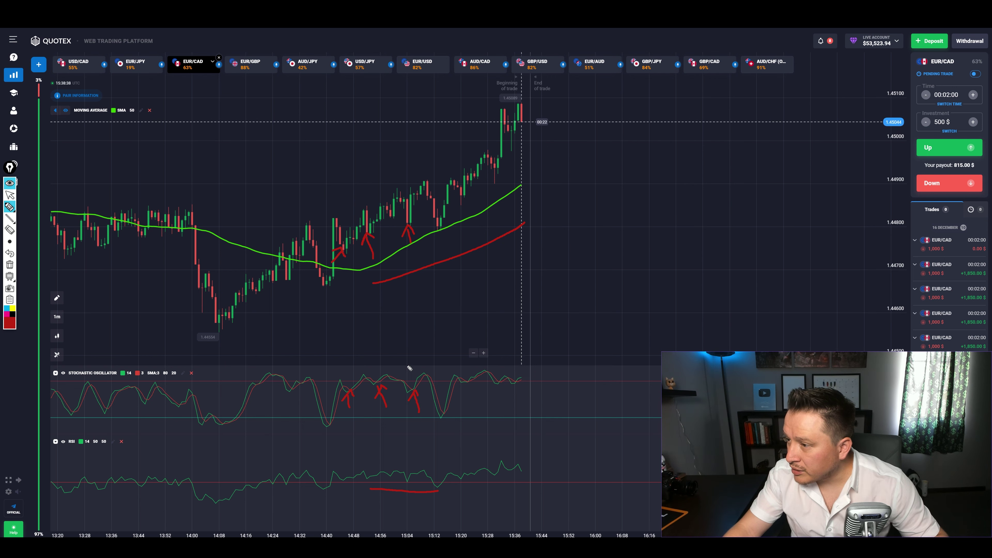
- Draw red arrows at the Stochastic Oscillator's dip to the 20 level near 15:14 and at the matching candle above
drag(460, 438, 454, 426)
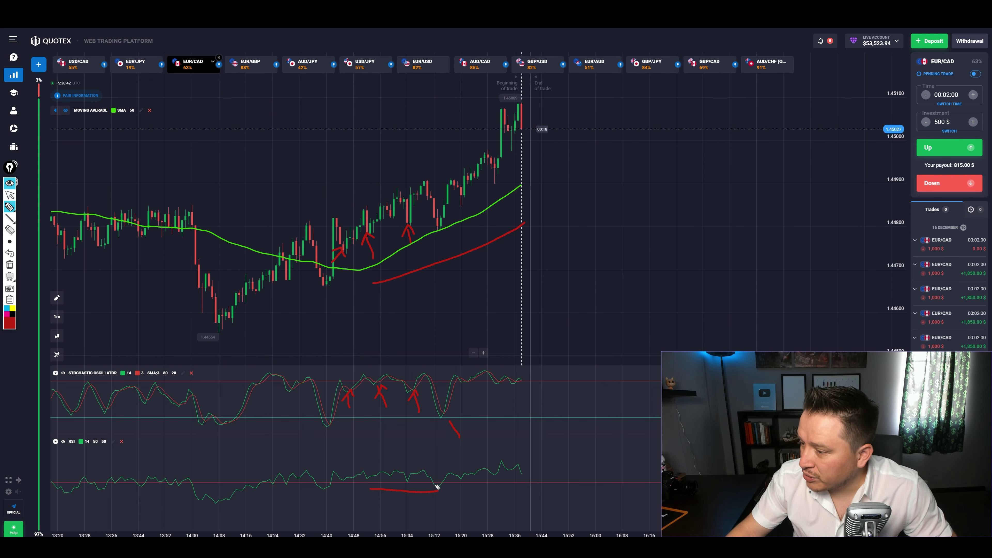
drag(449, 428, 467, 421)
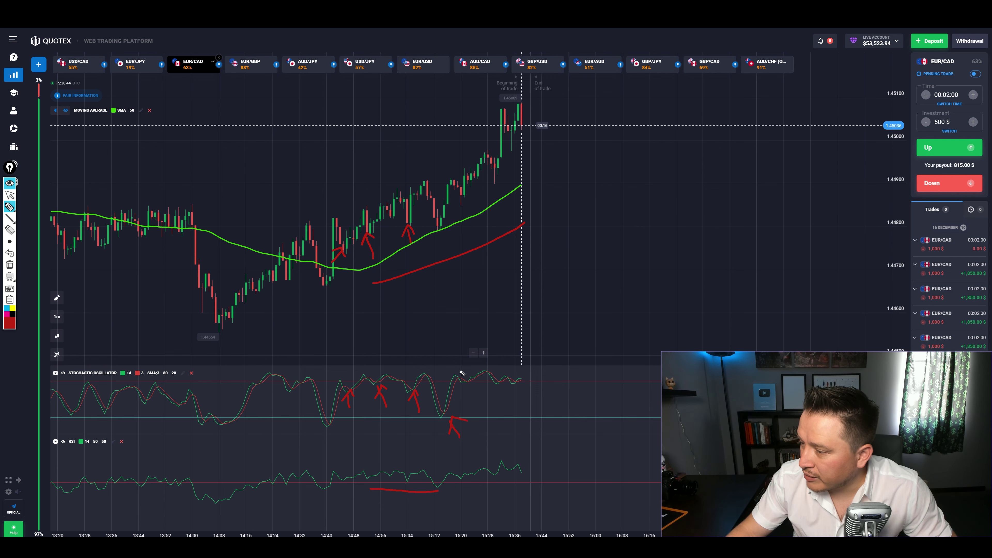
drag(447, 254, 444, 241)
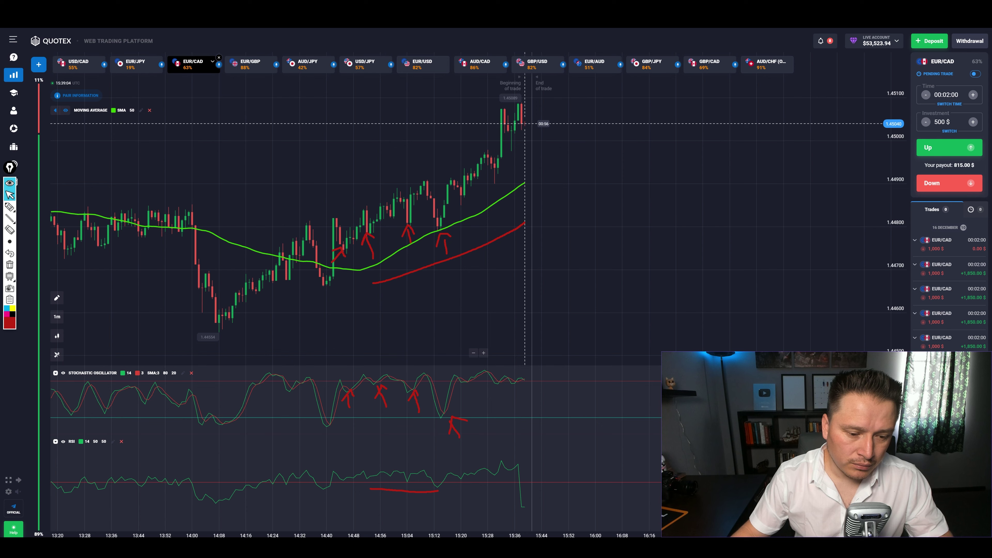
- Clear all pen annotations and zoom in on the recent EUR/CAD candles
click(10, 265)
mouse_move(10, 209)
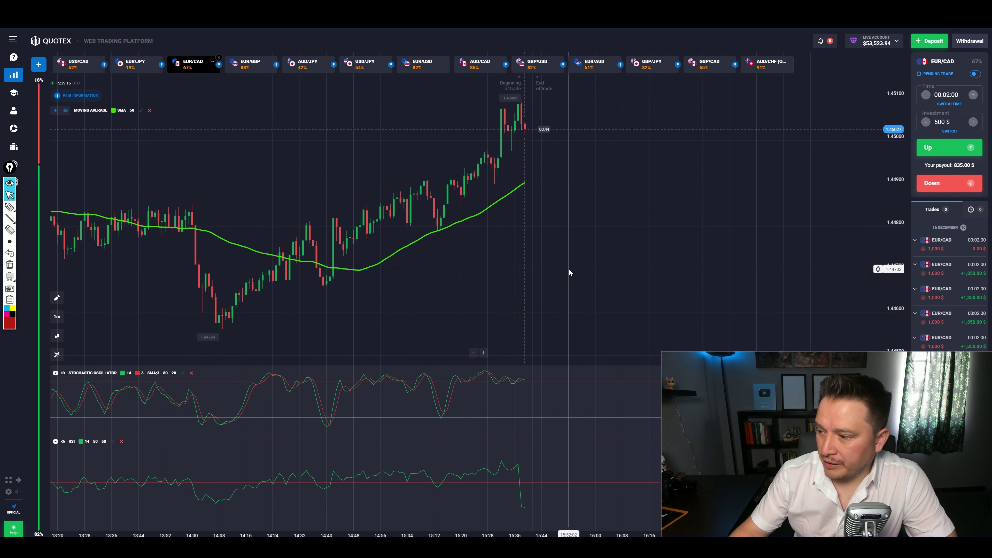
click(135, 64)
click(198, 69)
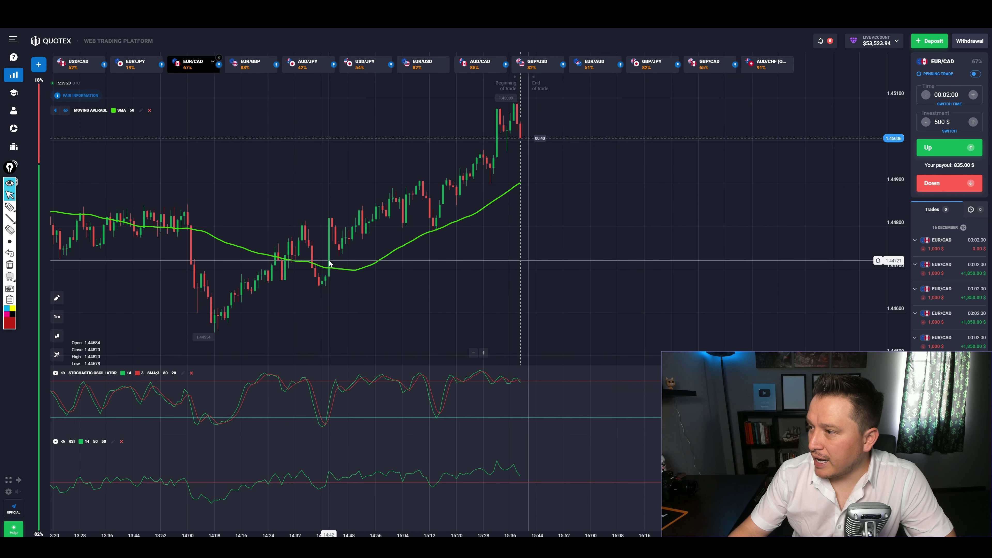
scroll(531, 355, up, 3)
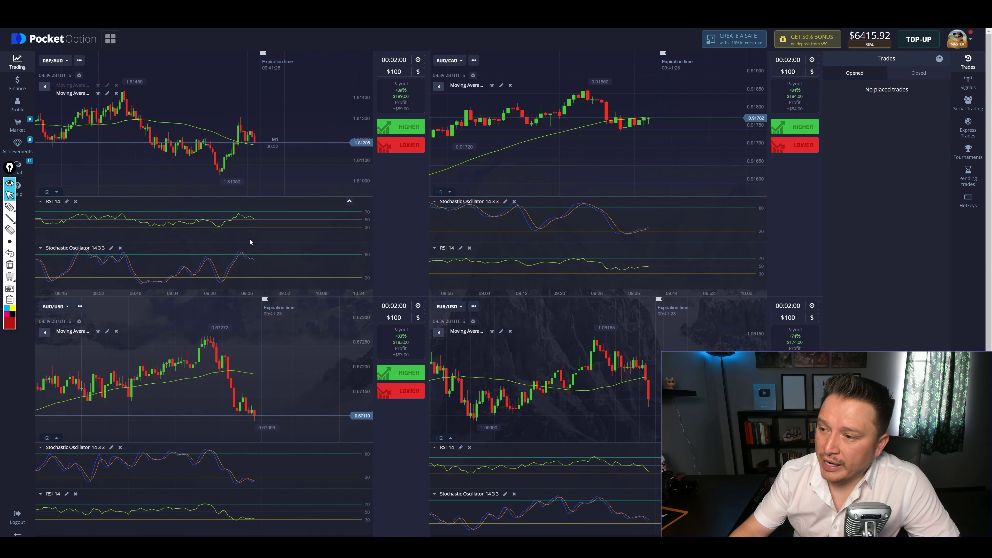
- Switch to Pocket Option and examine the Stochastic Oscillator and RSI on the GBP/AUD and AUD/USD charts at different zoom levels
scroll(257, 228, up, 2)
scroll(255, 261, down, 3)
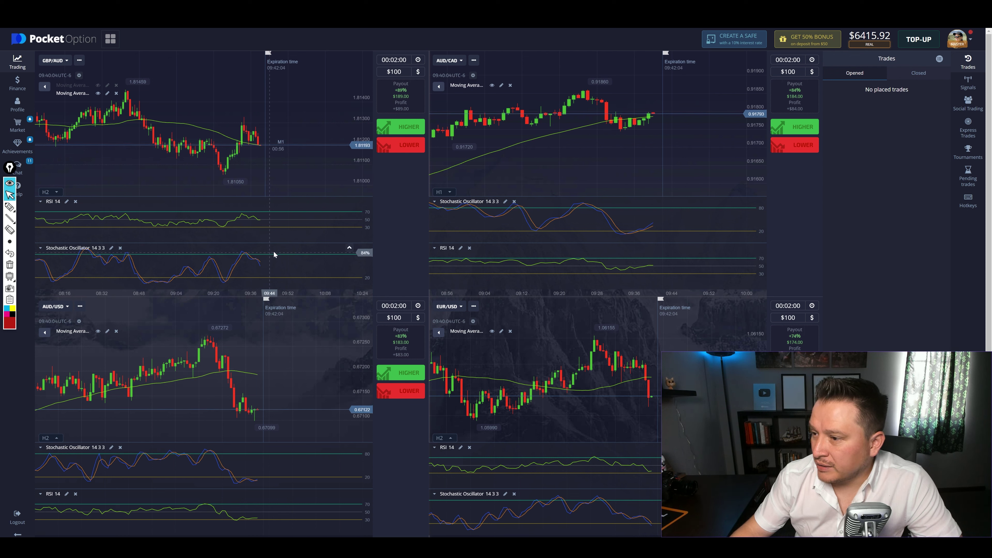
scroll(258, 176, up, 2)
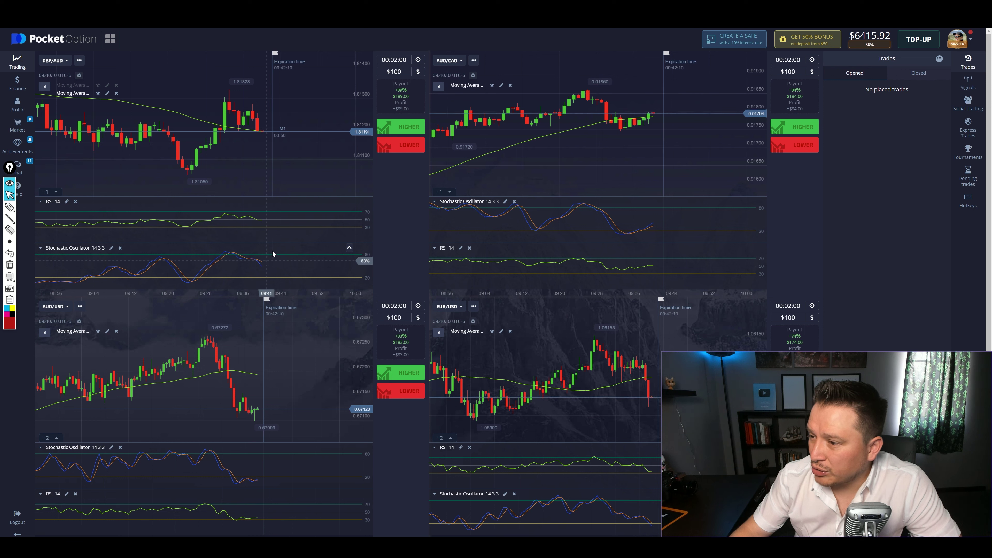
scroll(256, 141, down, 2)
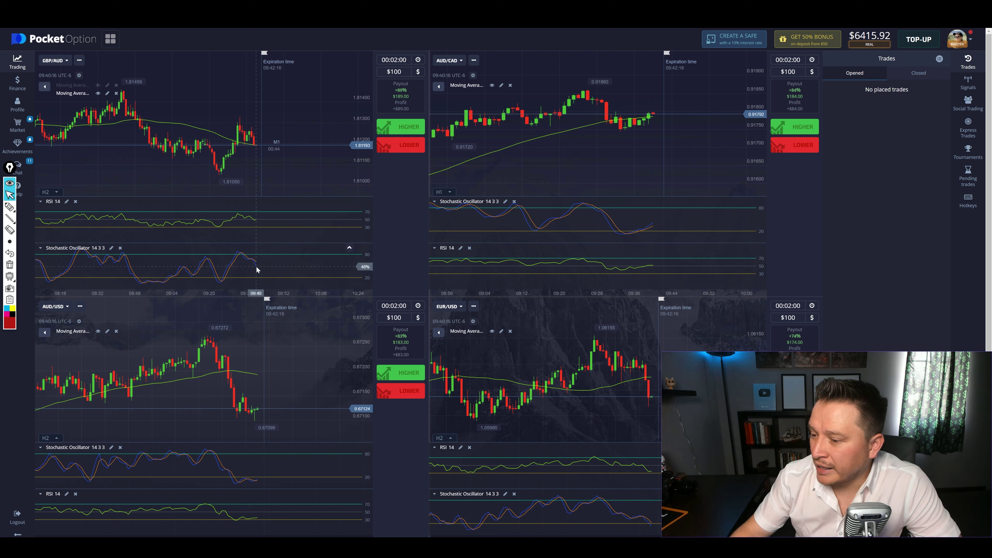
scroll(264, 460, up, 2)
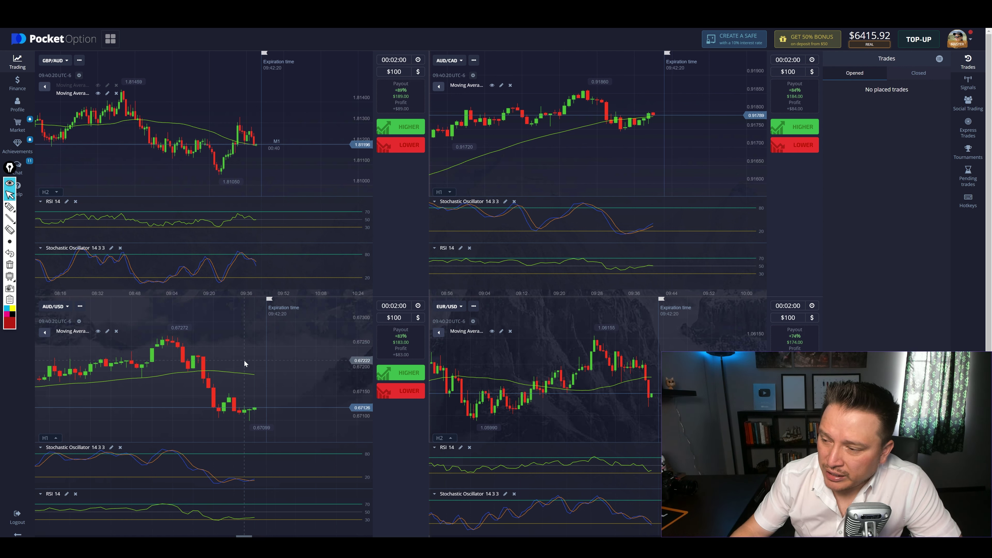
scroll(250, 367, up, 1)
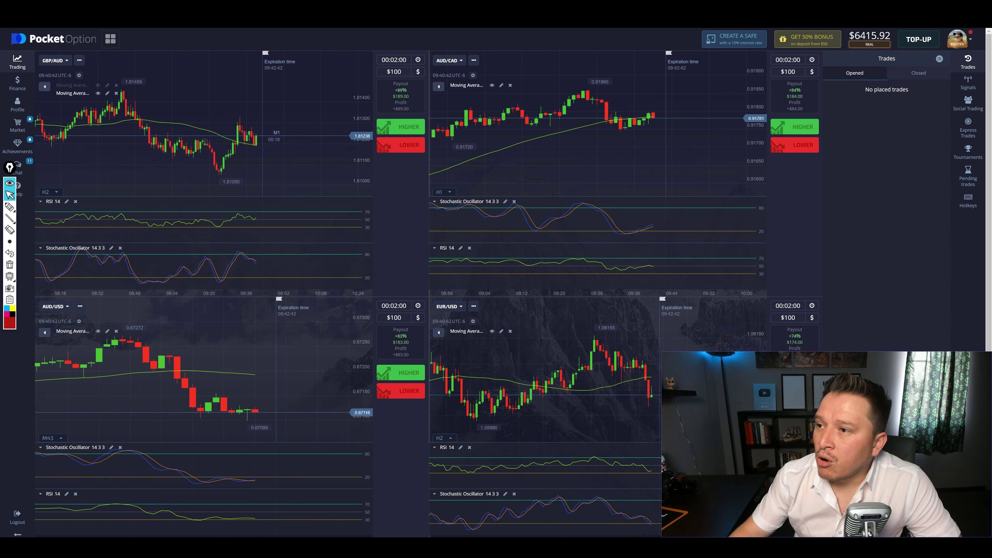
- Return to Quotex and check the EUR/GBP, AUD/JPY and EUR/USD charts for setups
key(alt+Tab)
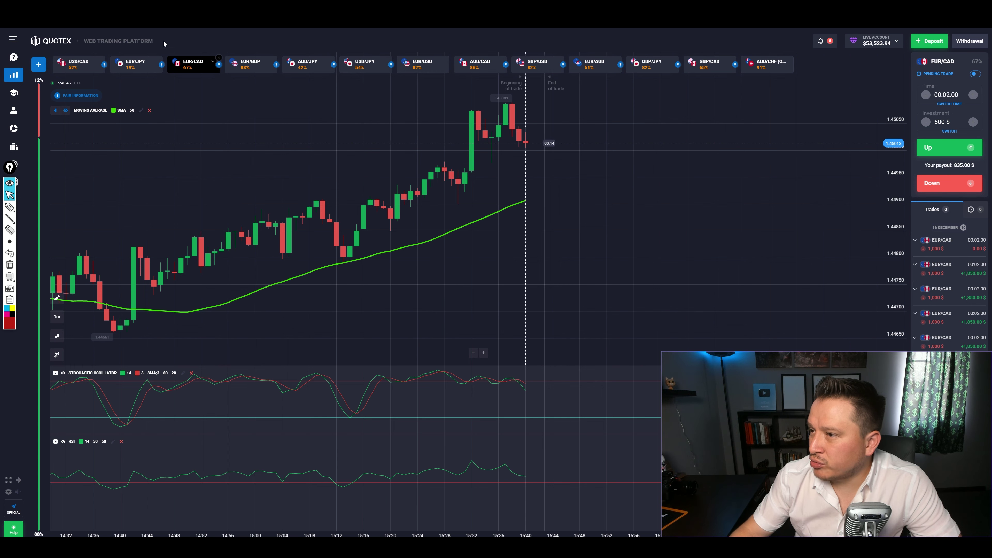
click(250, 64)
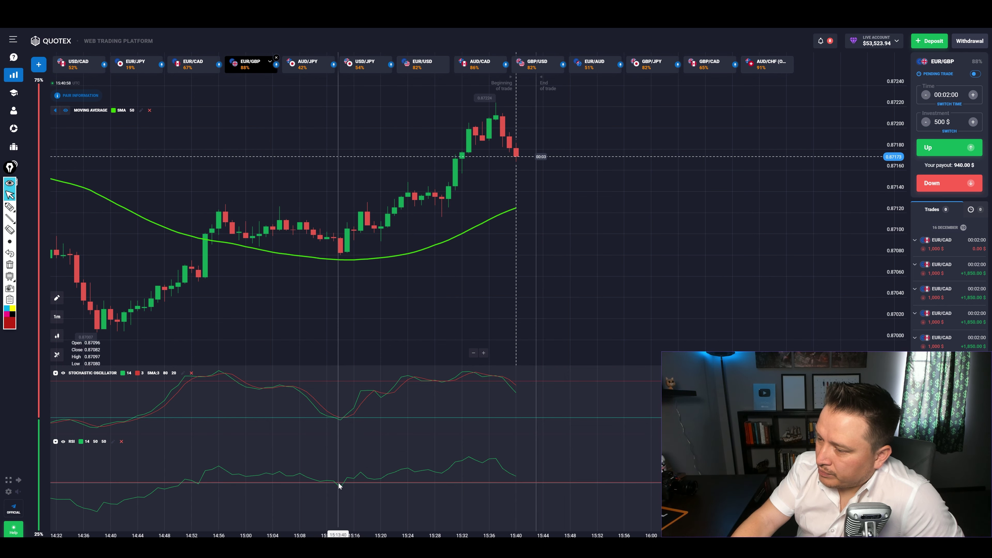
click(311, 69)
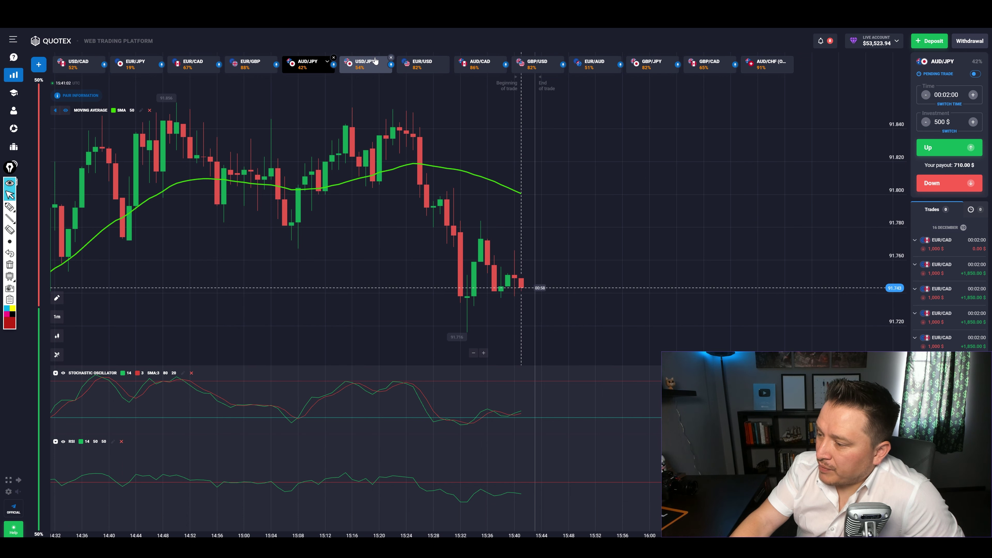
click(420, 64)
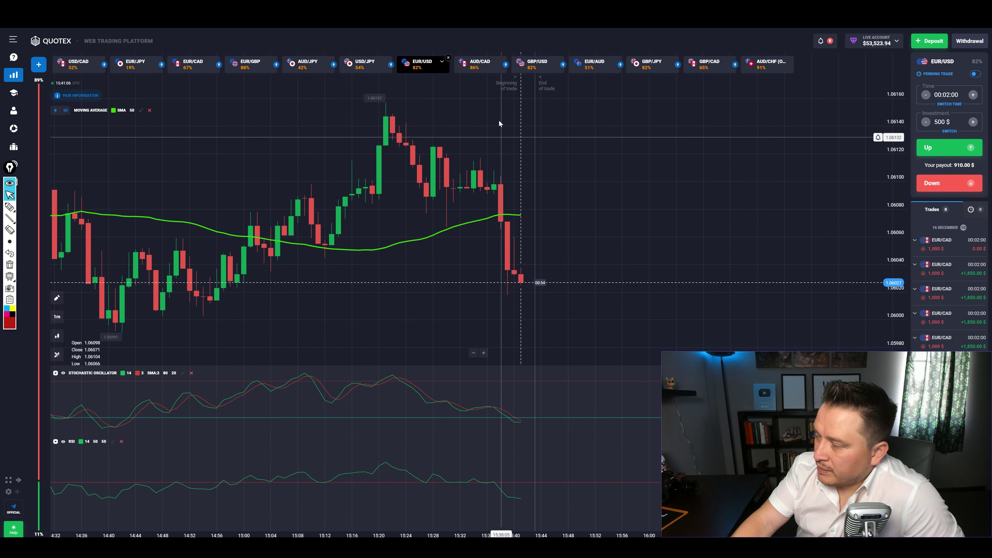
- Bring up the AUD/CAD chart and delete the green horizontal line below its recent candles
click(480, 65)
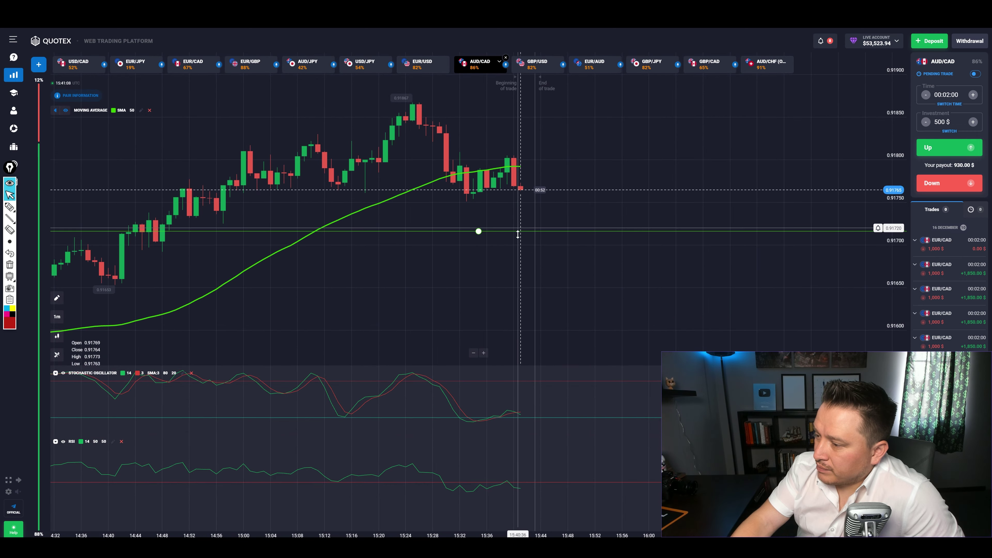
click(506, 233)
click(203, 314)
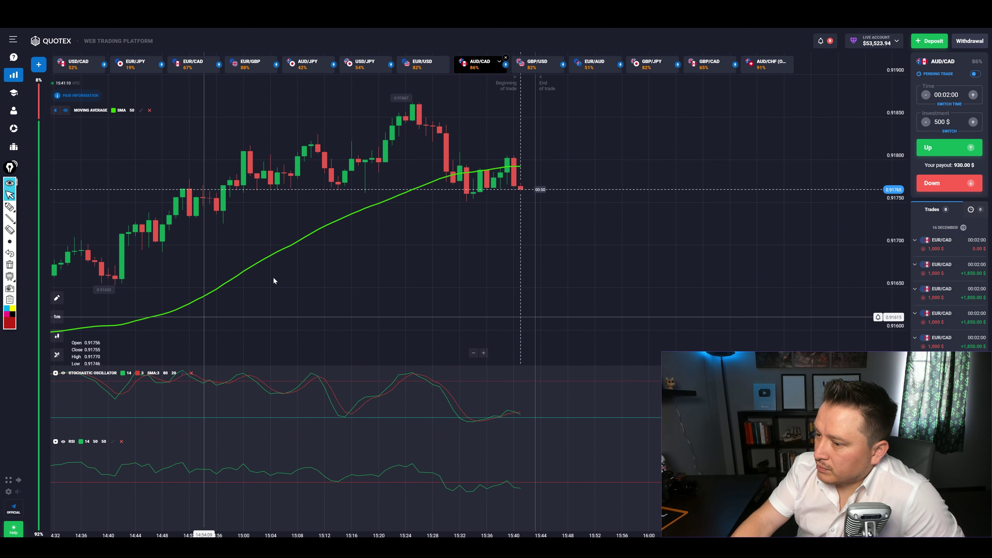
- Add a horizontal line to the GBP/USD chart and place it at about 1.2164, near the latest candles
click(538, 65)
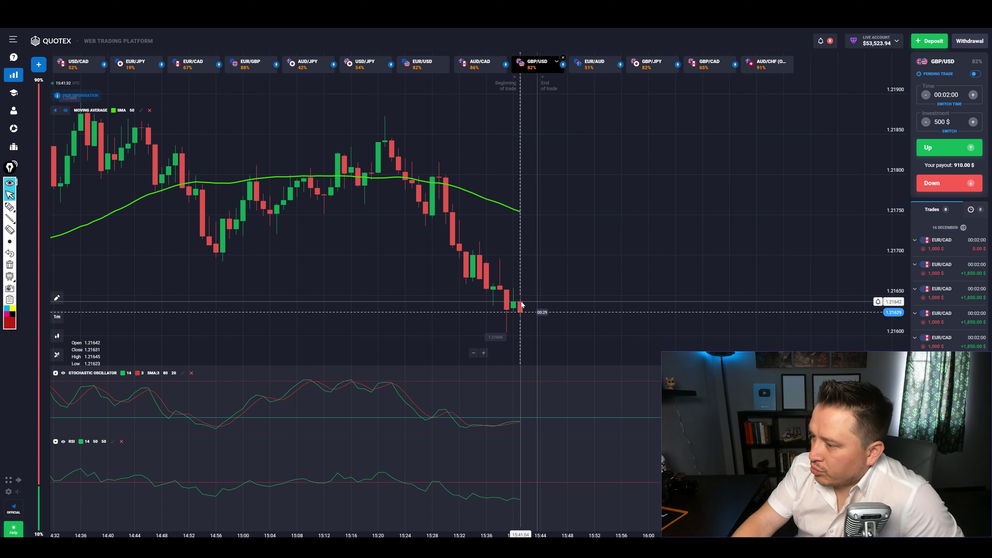
click(58, 299)
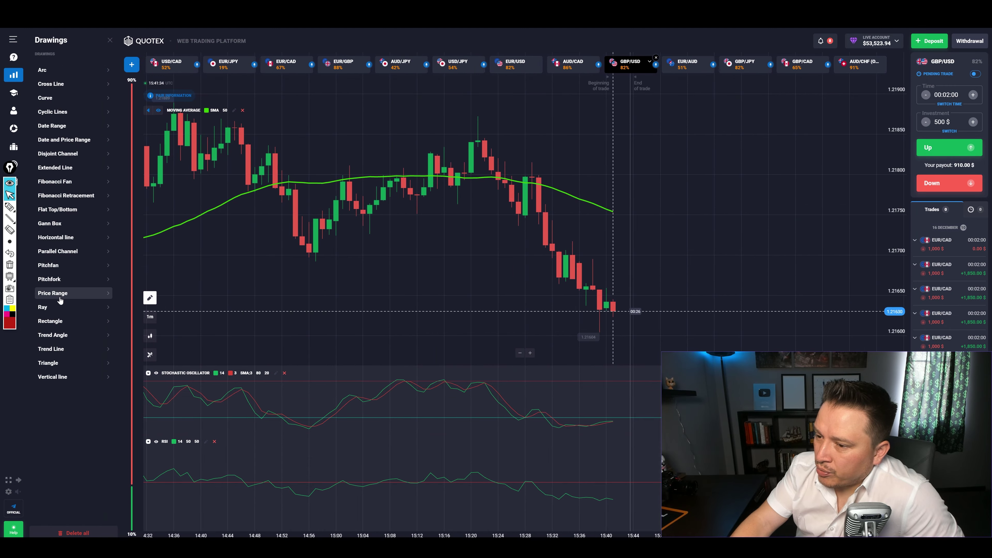
click(56, 238)
click(526, 218)
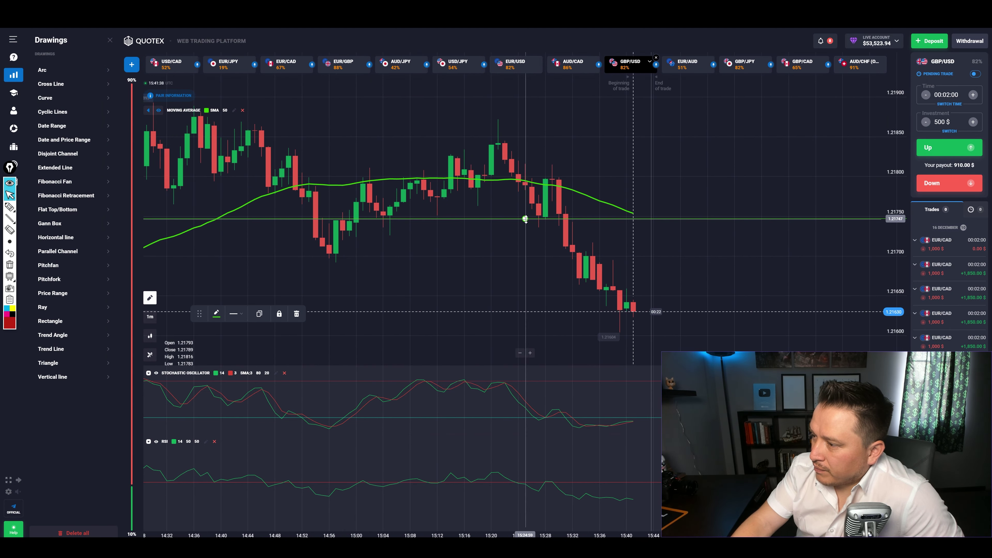
drag(525, 219, 525, 300)
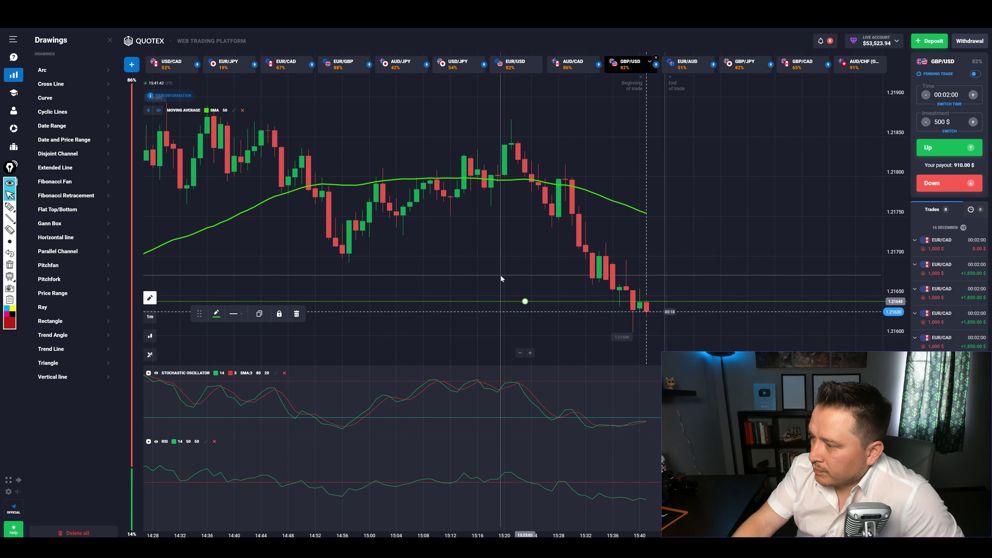
click(523, 274)
click(110, 40)
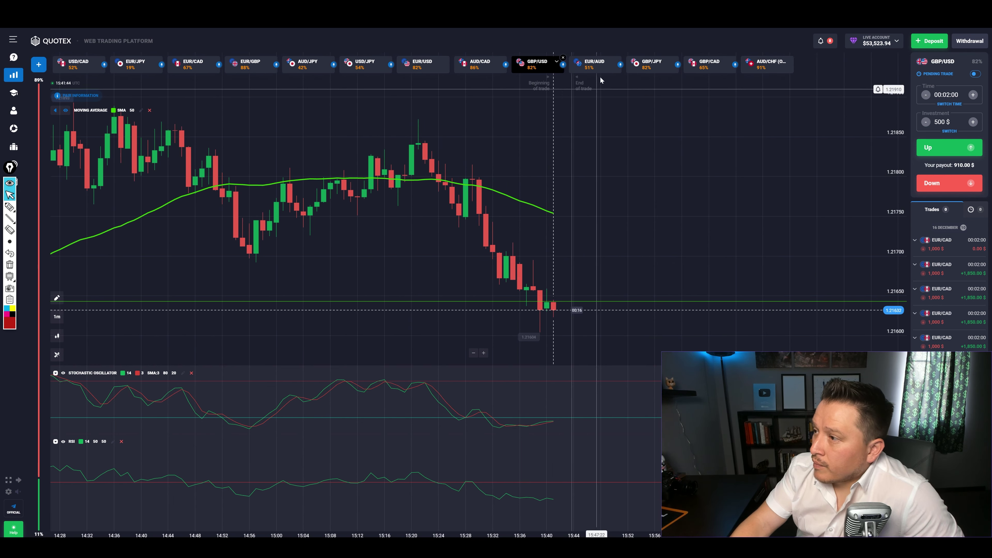
- Examine the latest candles on the GBP/JPY chart and remove AUD/CHF from the open assets
click(653, 66)
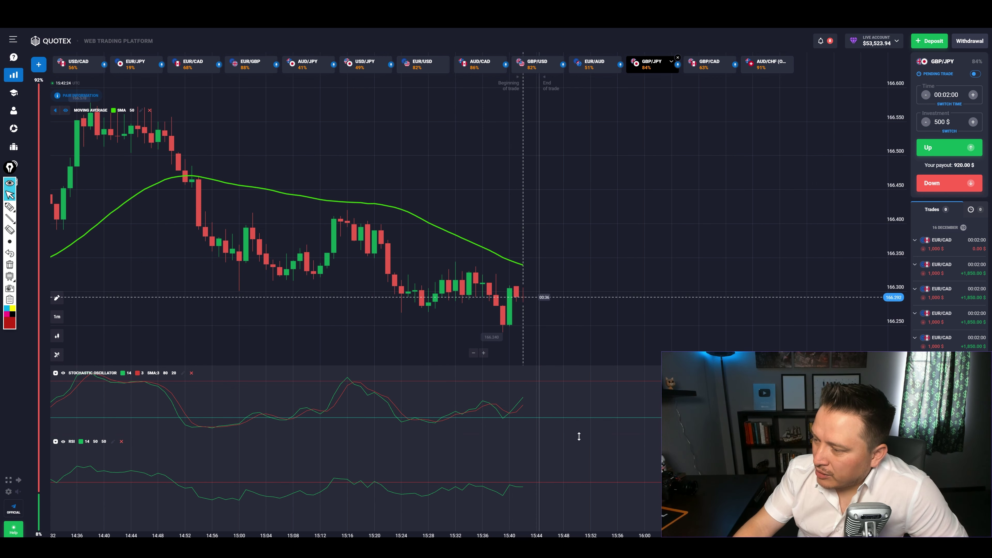
drag(587, 327, 525, 301)
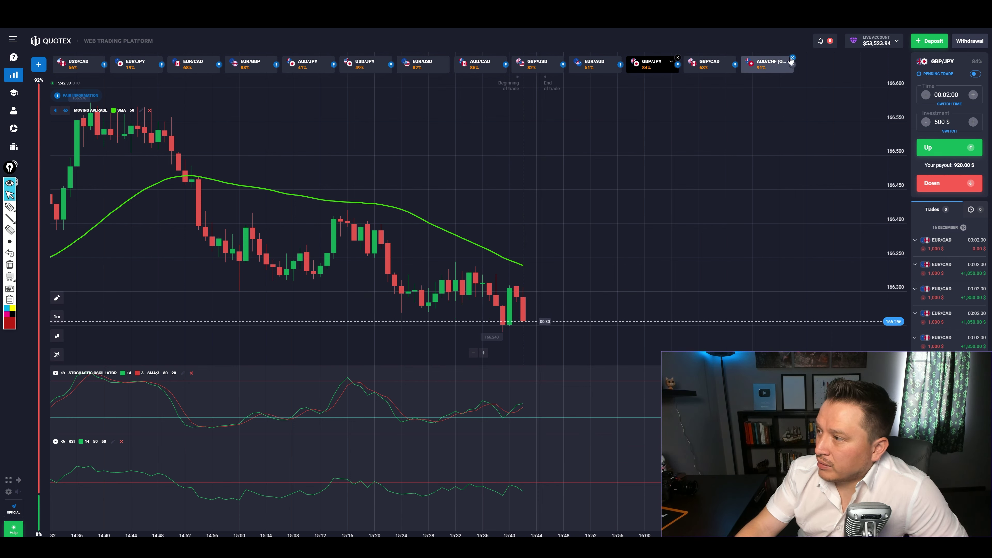
click(792, 57)
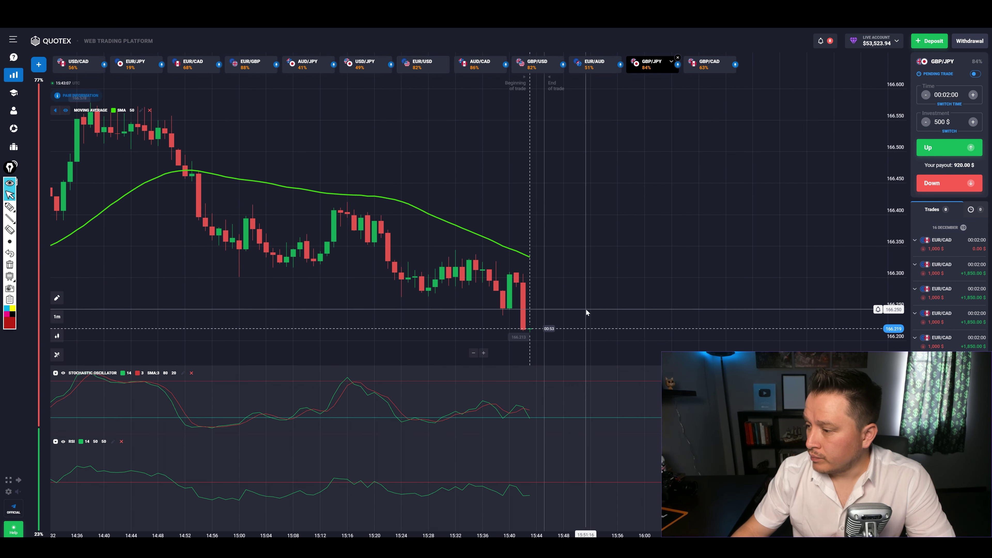
- Open a 500 $ Up trade on EUR/GBP with a 2-minute duration
mouse_move(9, 241)
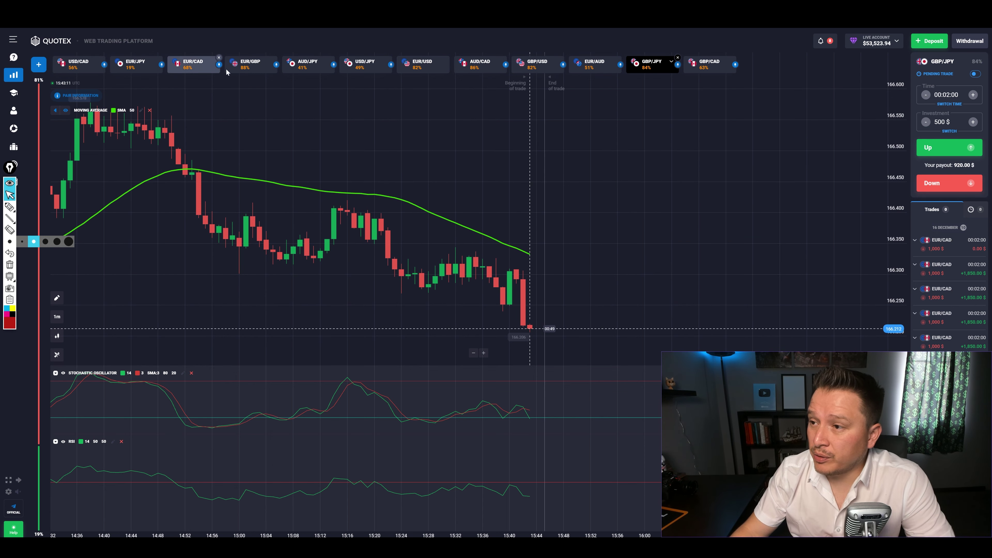
click(258, 74)
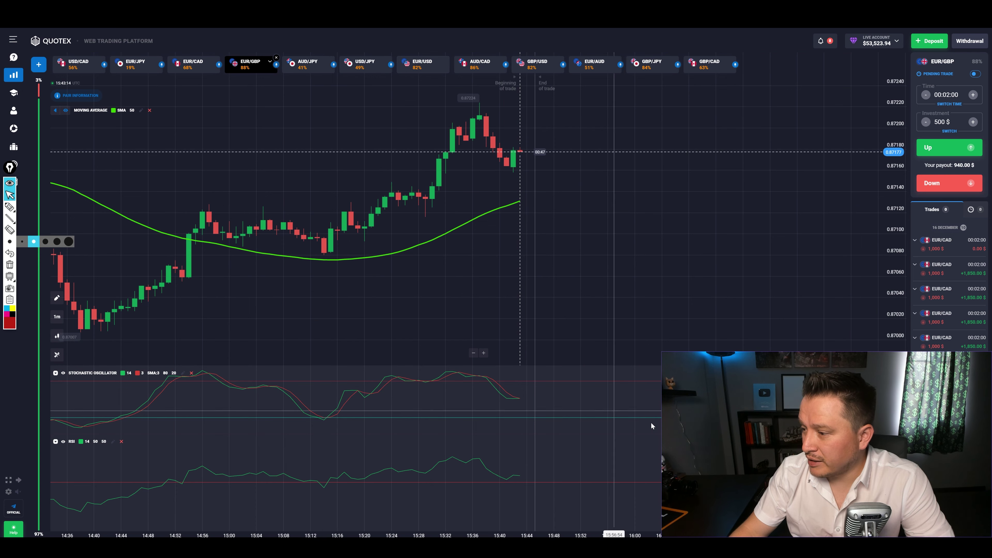
click(943, 149)
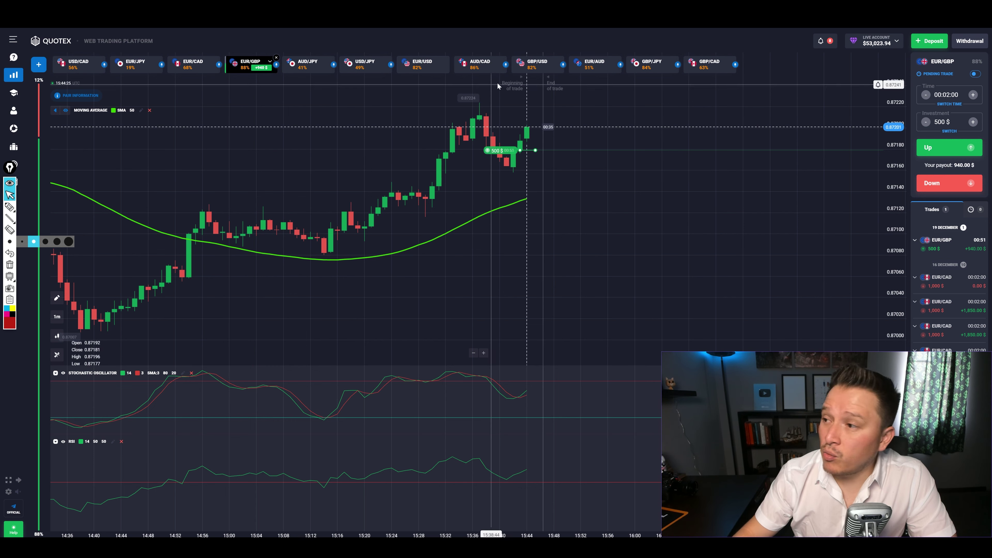
- Check the GBP/JPY chart and return to EUR/GBP to follow the open trade
click(650, 67)
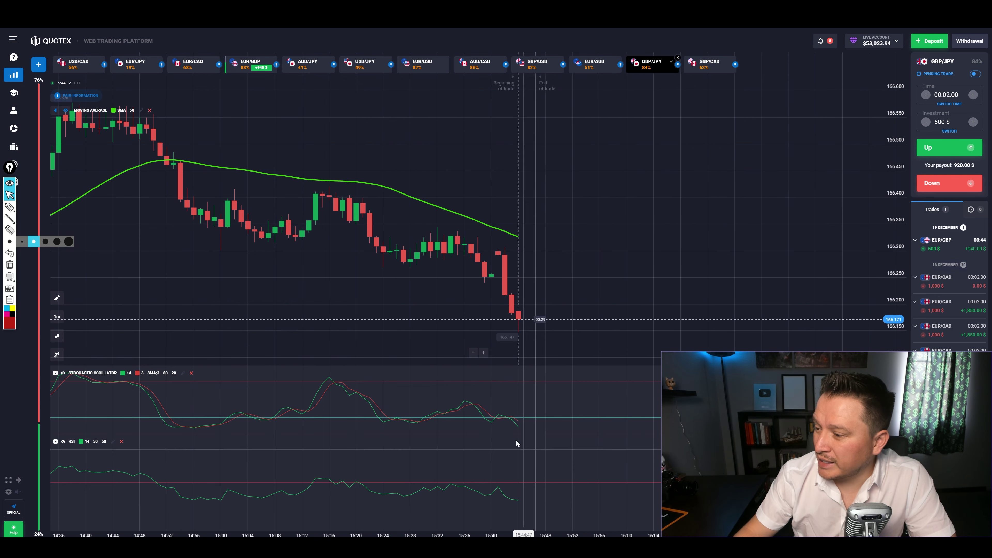
click(247, 64)
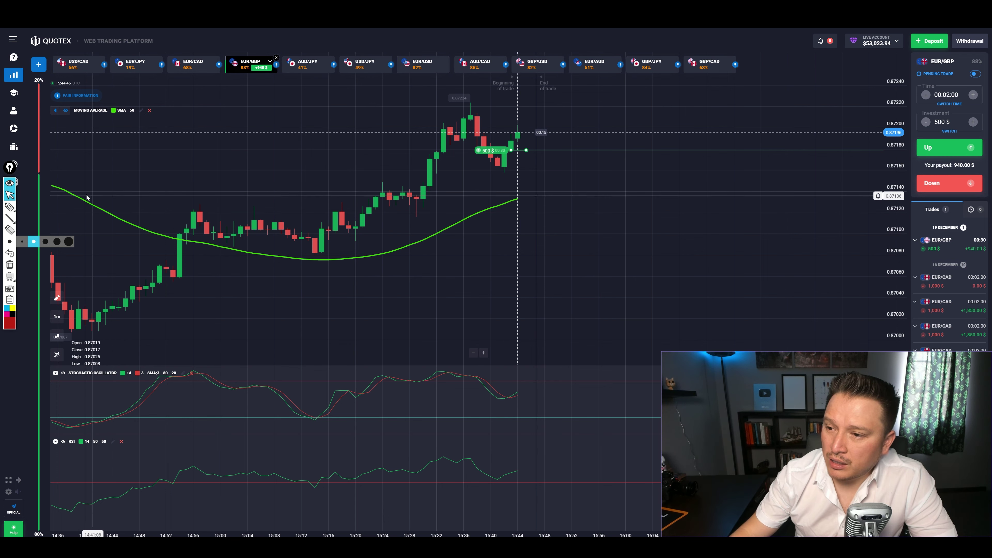
- Scan the EUR/USD, AUD/CAD, GBP/USD, EUR/AUD, GBP/JPY and EUR/GBP charts for a 2-minute entry
mouse_move(6, 210)
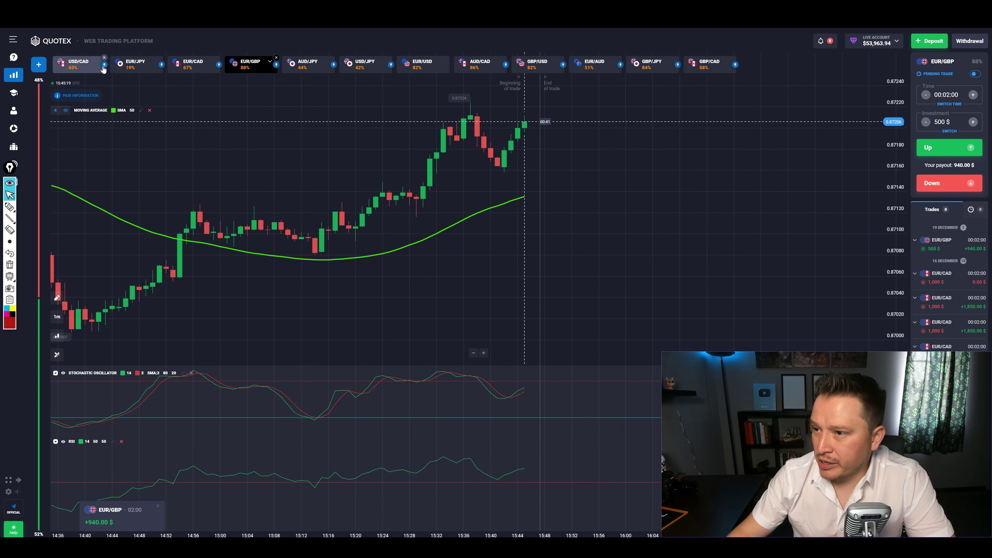
click(420, 66)
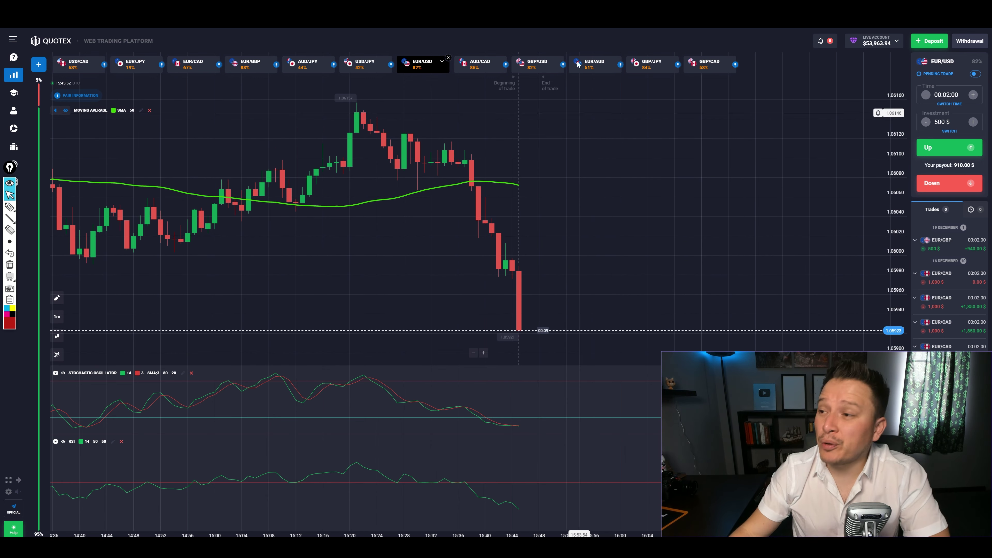
click(482, 64)
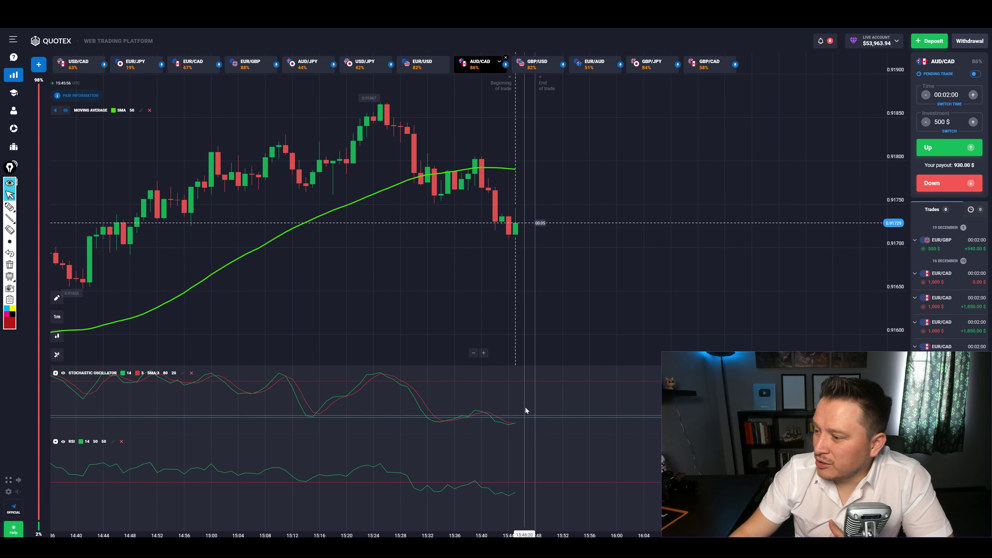
click(538, 64)
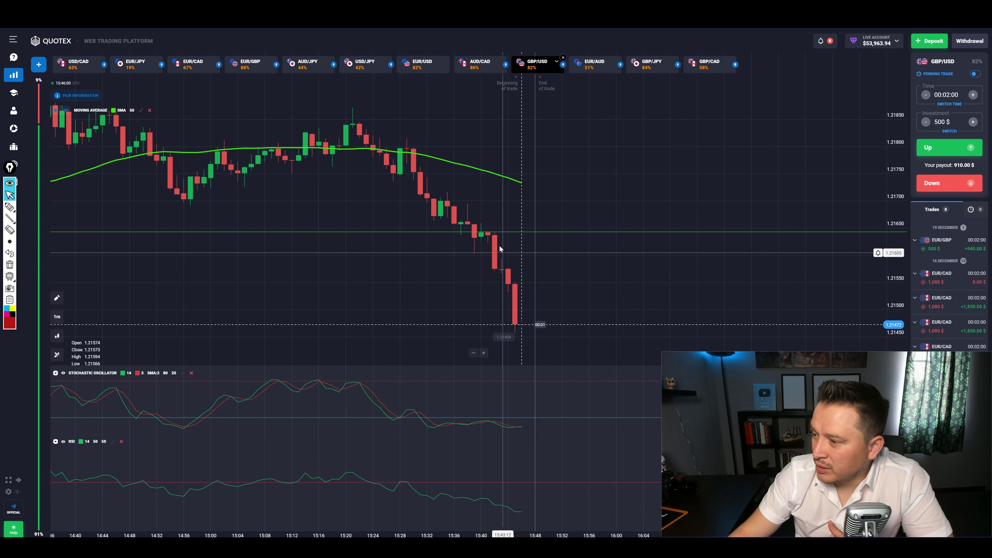
drag(515, 234, 484, 250)
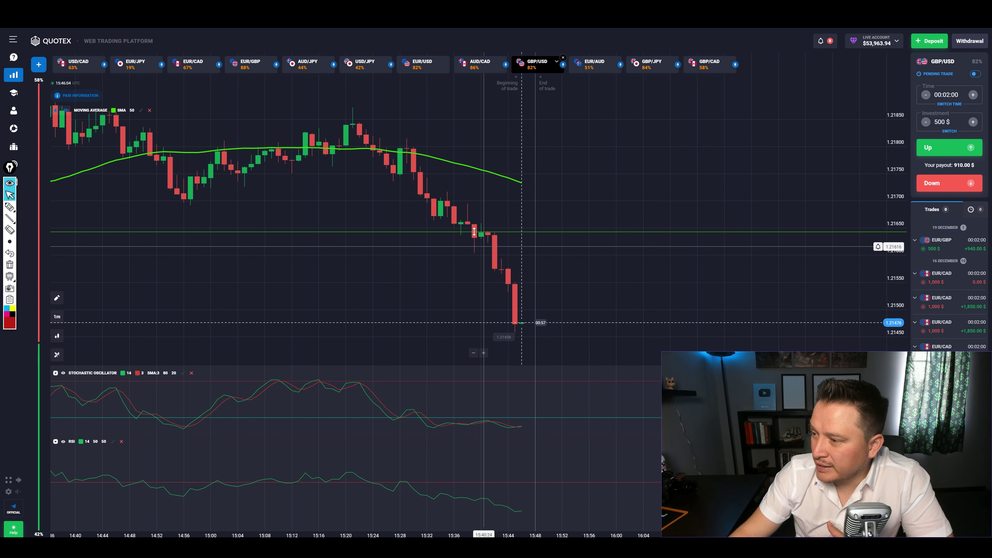
click(595, 64)
click(649, 65)
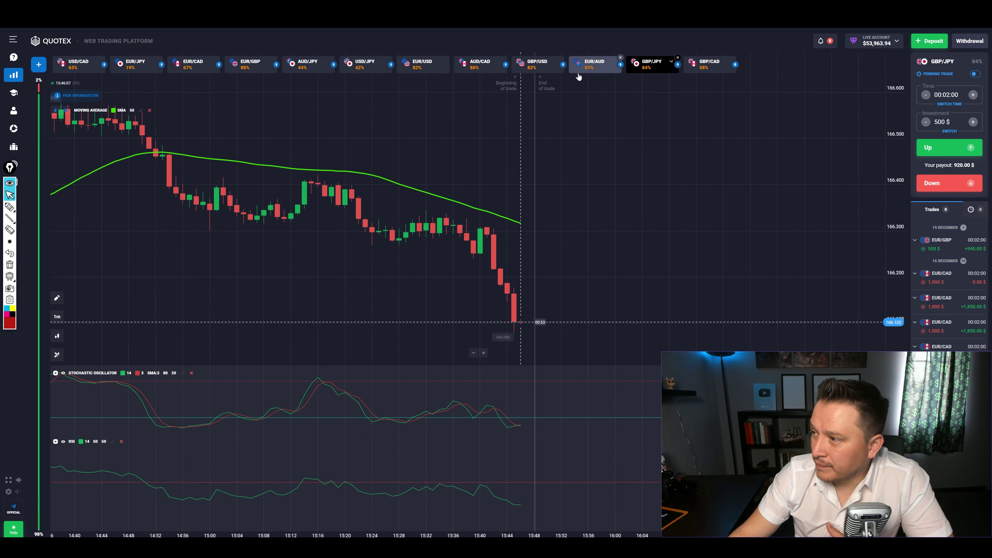
click(248, 69)
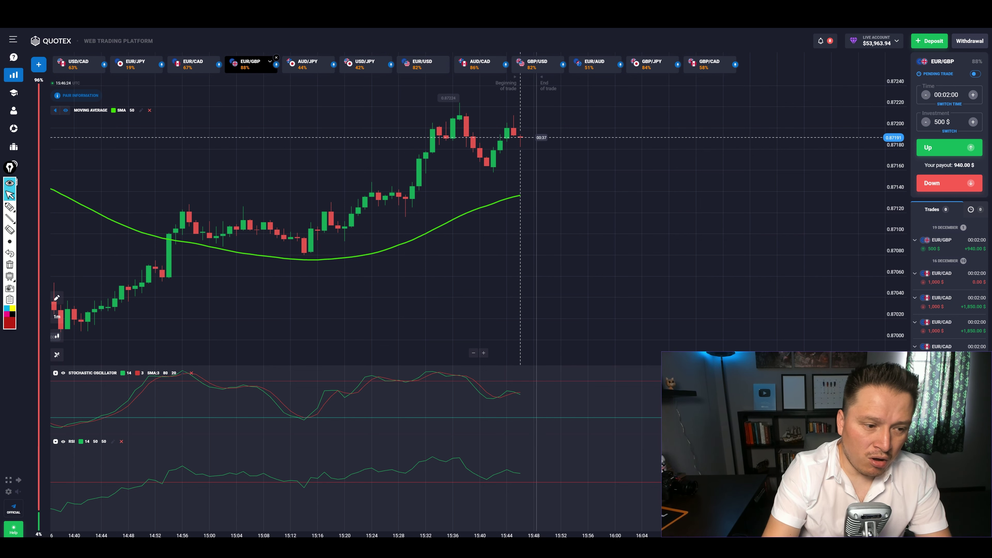
- Recheck the EUR/USD, AUD/CAD and GBP/USD charts, and examine EUR/AUD's candles against the moving average
click(423, 66)
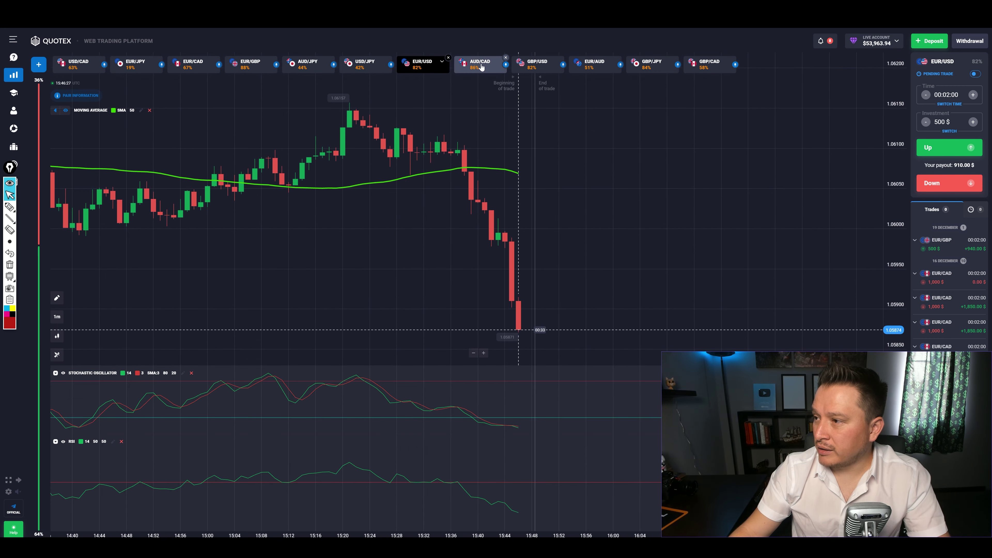
click(481, 66)
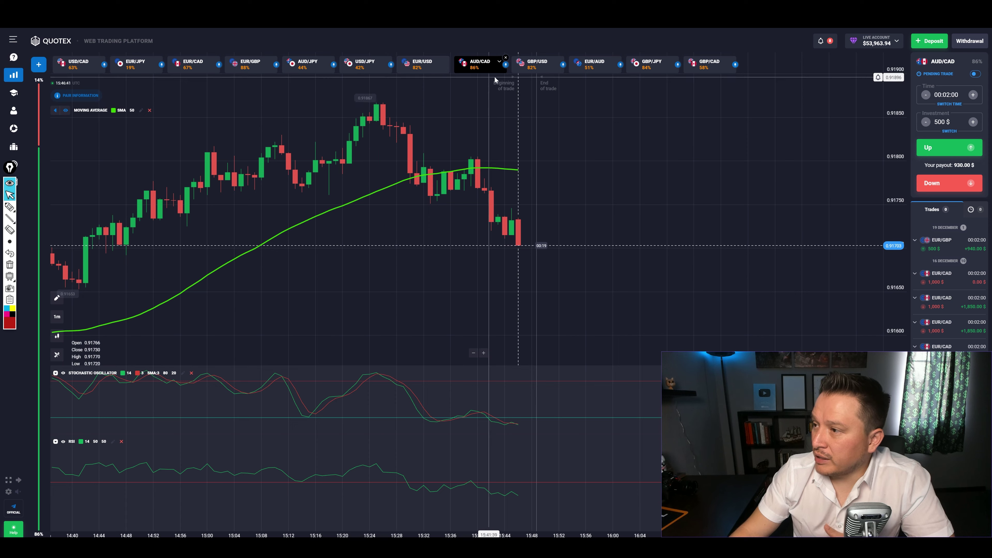
click(543, 64)
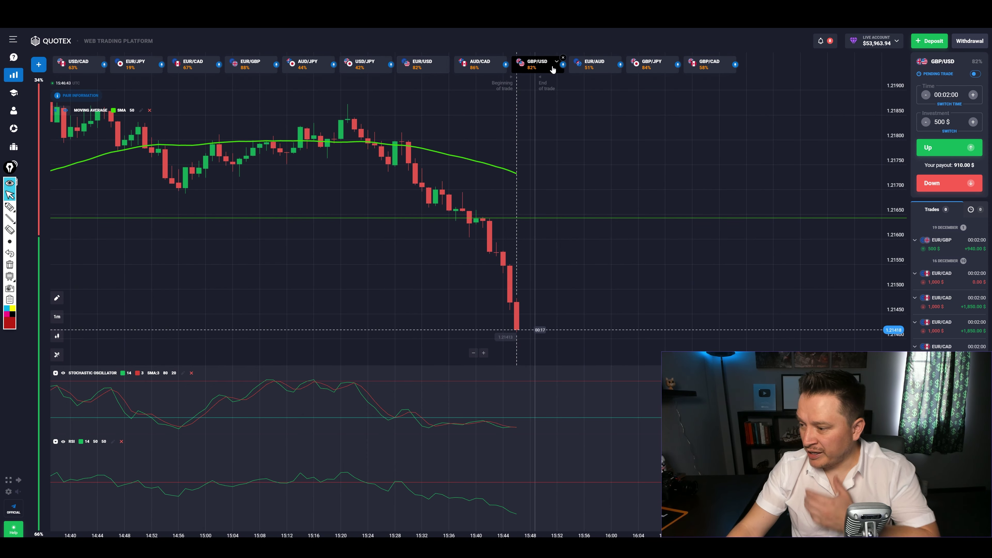
click(599, 68)
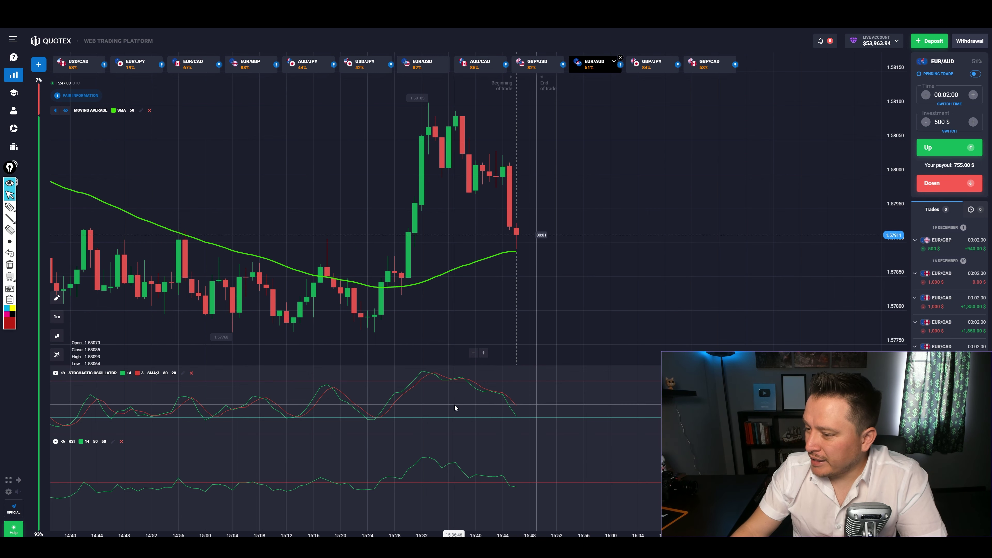
scroll(303, 331, down, 5)
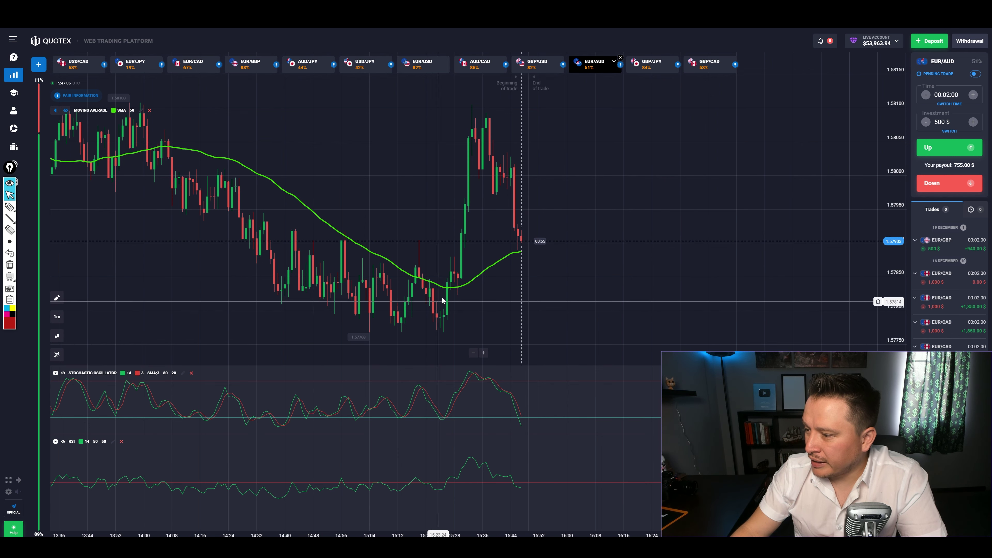
scroll(548, 343, up, 5)
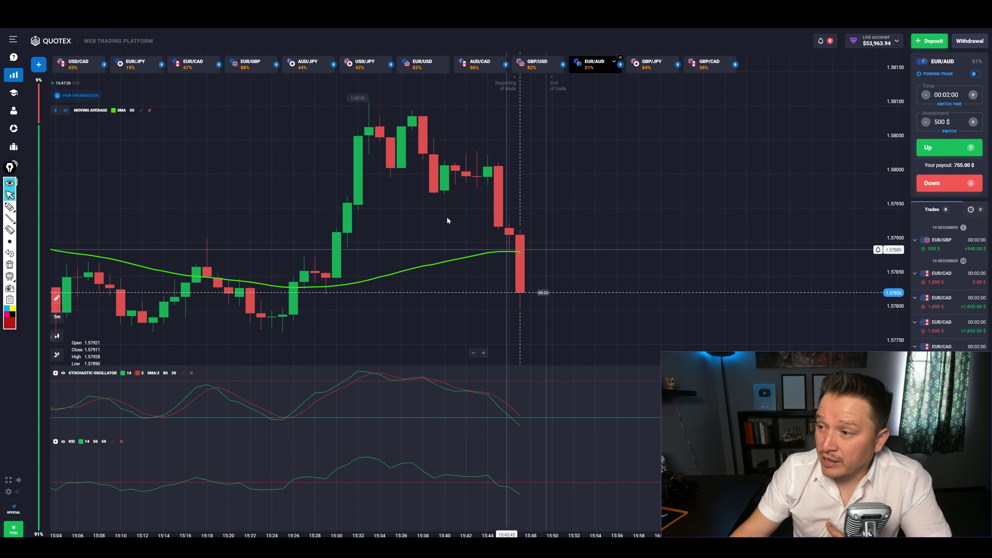
- Point out the Stochastic Oscillator crossover on the EUR/GBP chart with a red arrow and clear the annotation
click(250, 64)
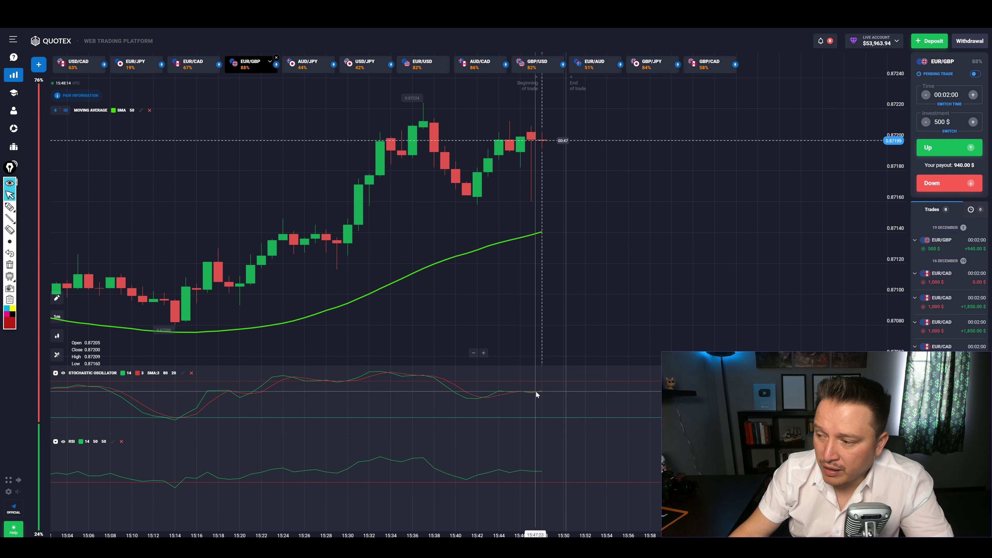
mouse_move(33, 222)
click(8, 209)
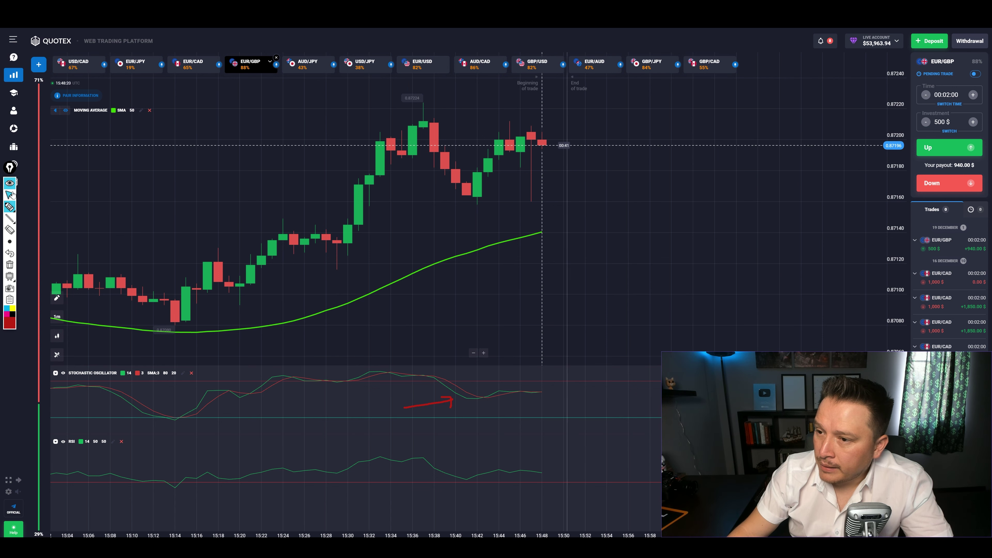
click(10, 265)
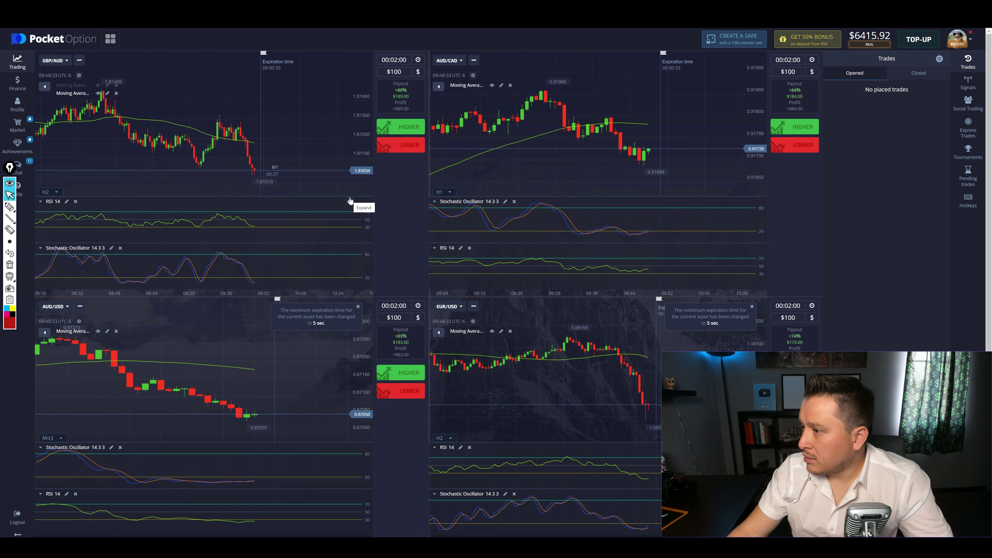
- In Pocket Option, open a $100 Lower trade on AUD/CAD with a 2-minute duration and inspect its latest candles
scroll(658, 177, up, 4)
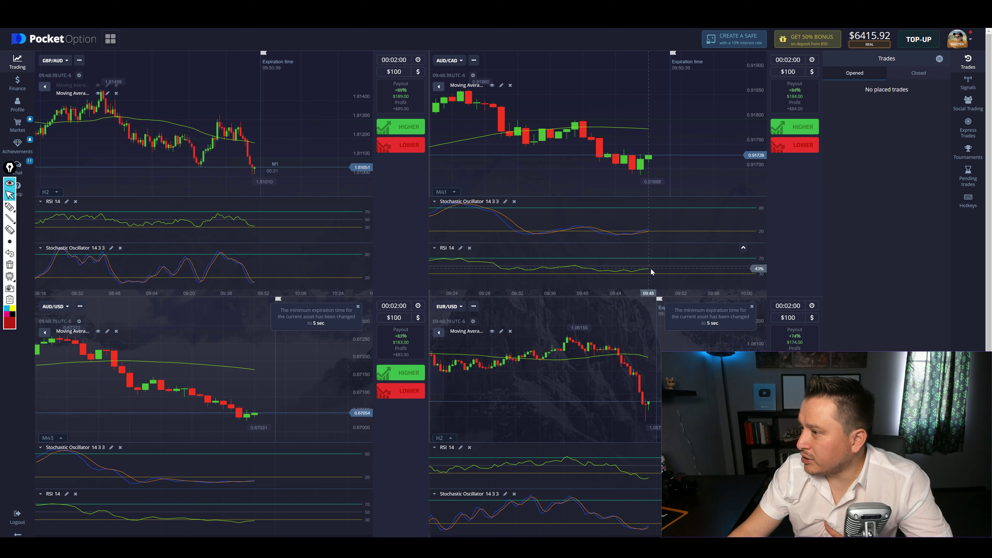
click(791, 151)
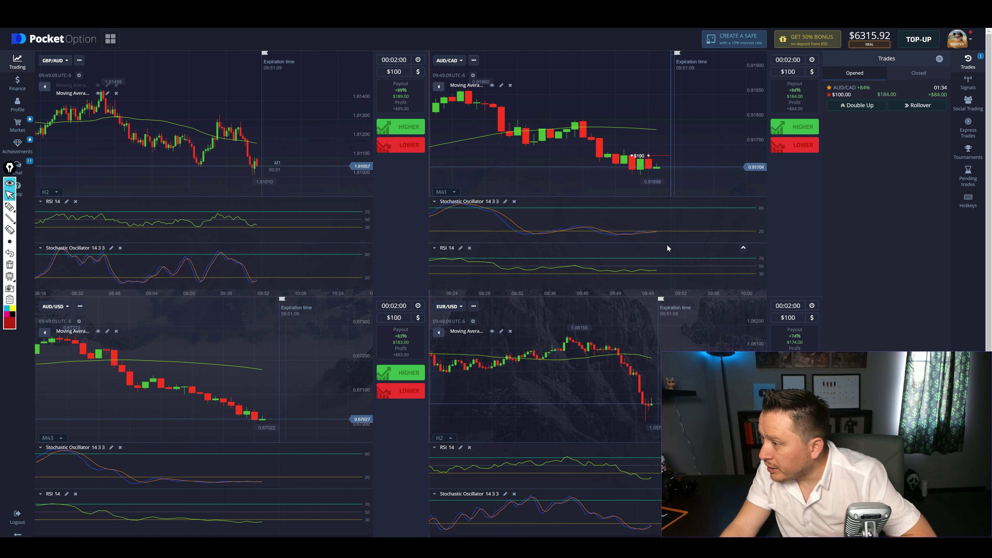
scroll(651, 234, down, 4)
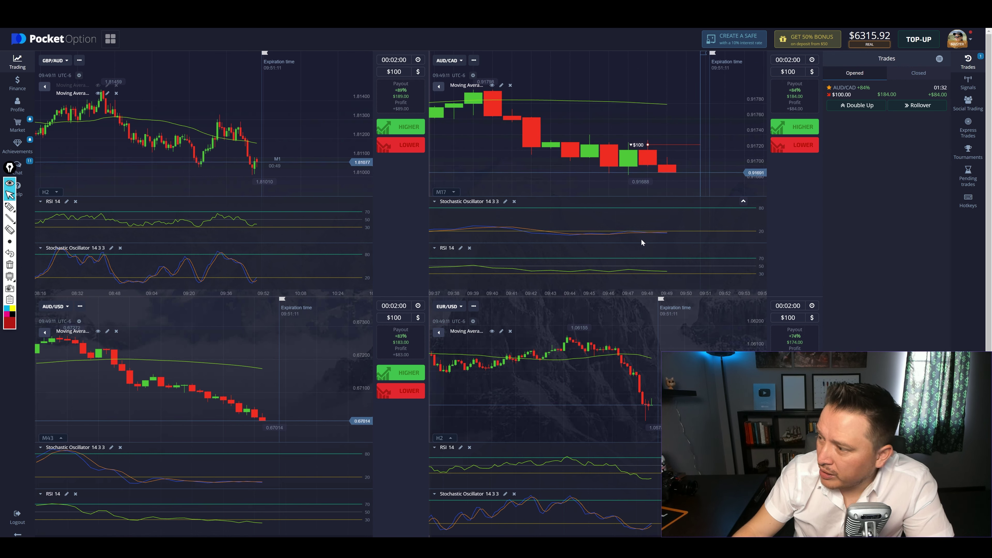
- Switch from the four-chart layout to a single chart, check GBP/AUD and show AUD/CAD with its open trade
click(110, 39)
click(153, 68)
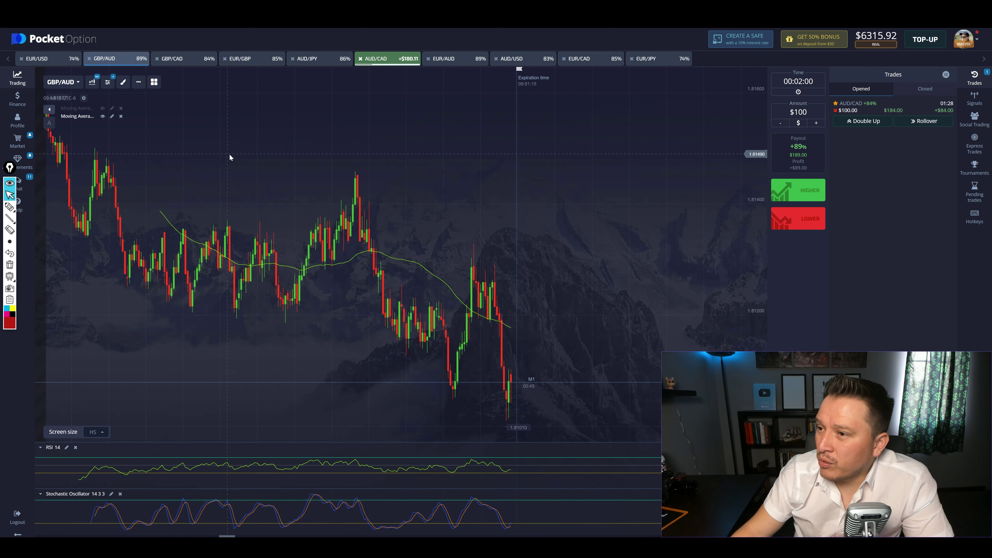
scroll(532, 261, up, 1)
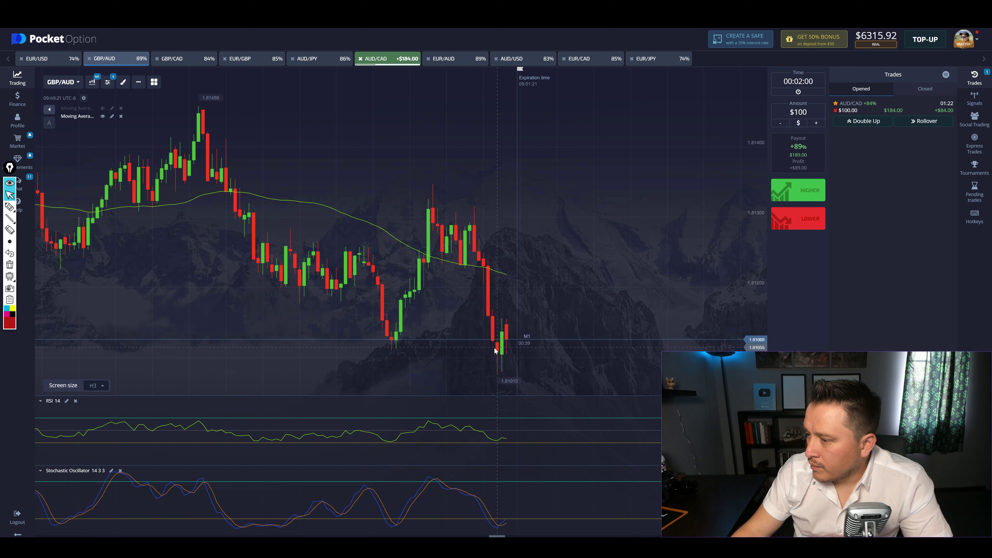
click(385, 63)
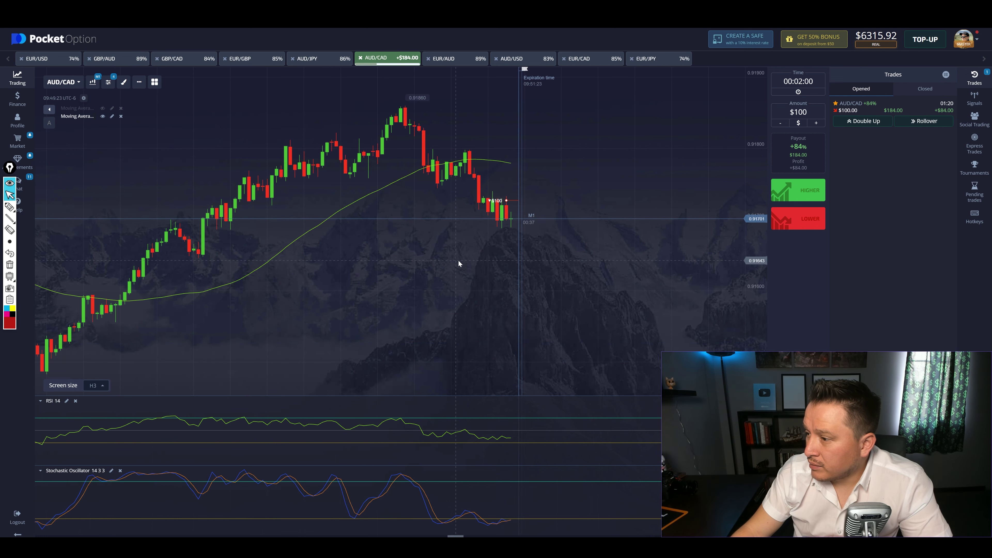
scroll(490, 323, up, 2)
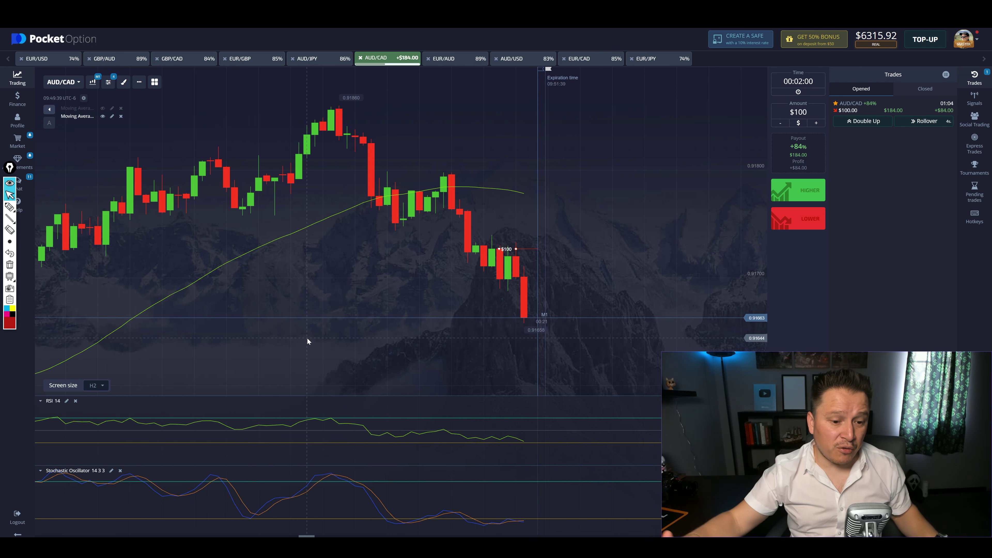
- In Quotex, examine the latest candles and the price gap on EUR/USD, and compare the AUD/CAD chart
mouse_move(9, 218)
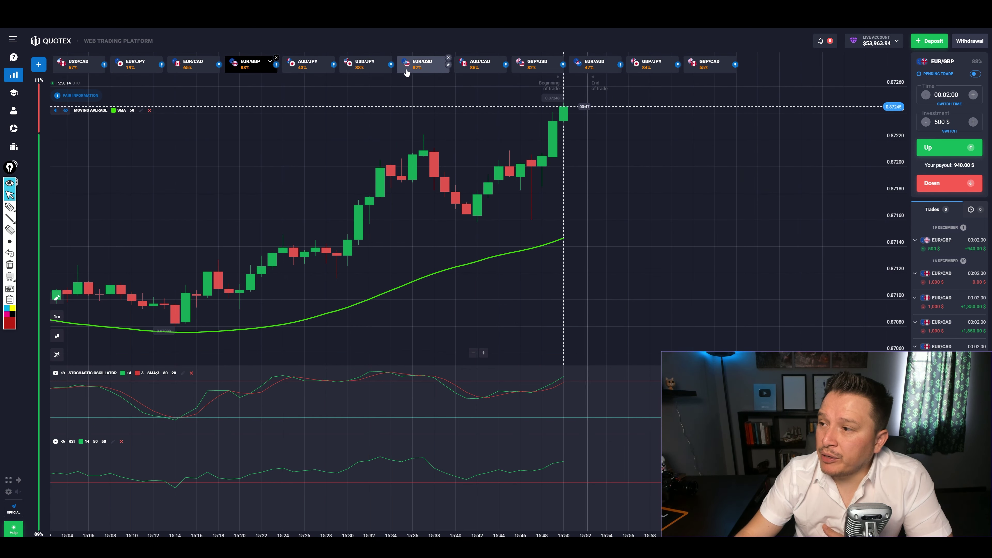
click(432, 71)
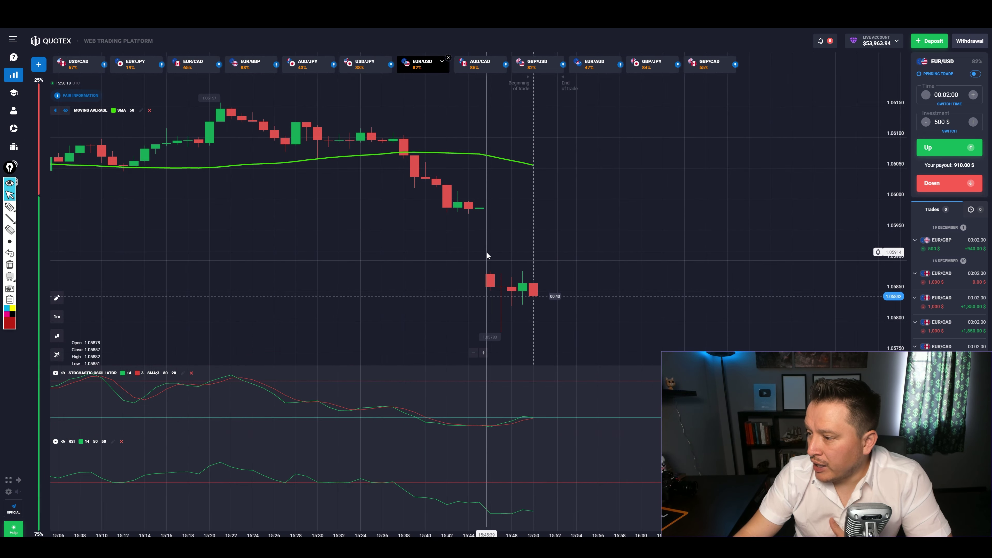
click(467, 295)
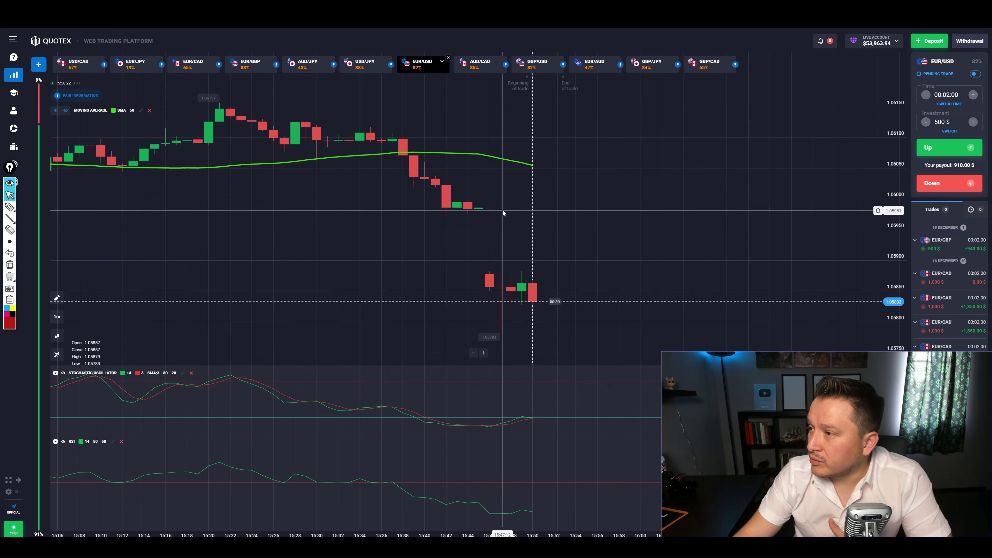
click(474, 65)
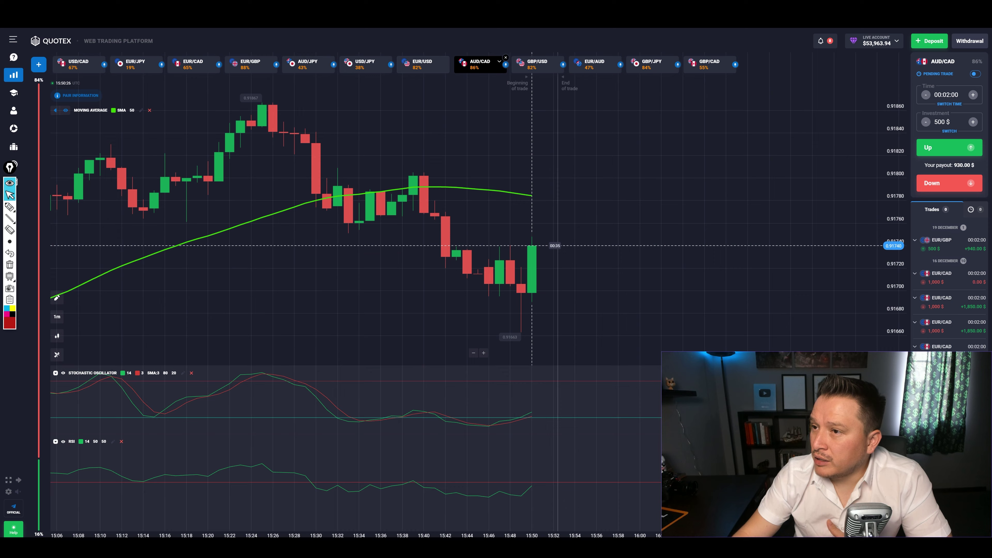
- Check the Investing.com economic calendar and open a $100 Lower trade on AUD/CAD in Pocket Option with a 2-minute duration
key(ctrl+Tab)
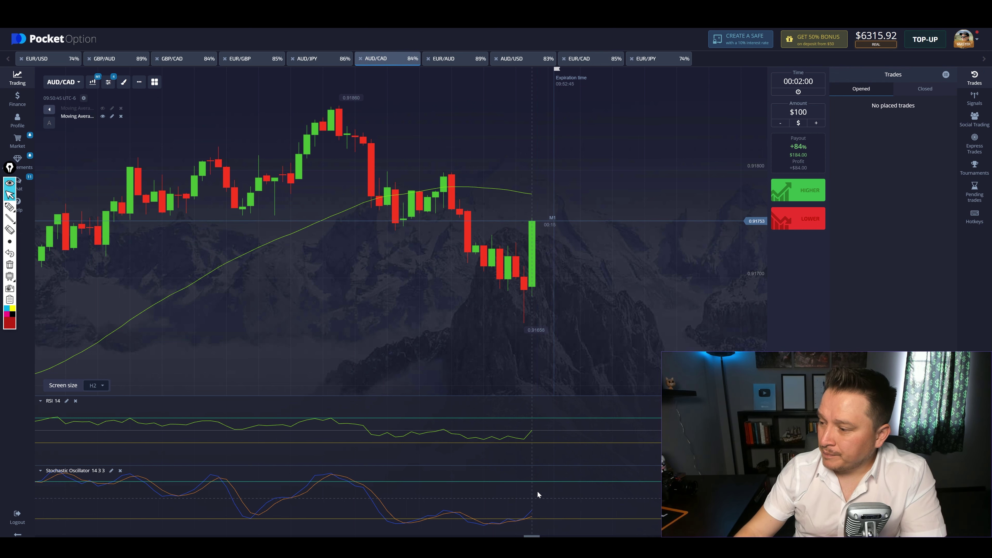
key(alt+Tab)
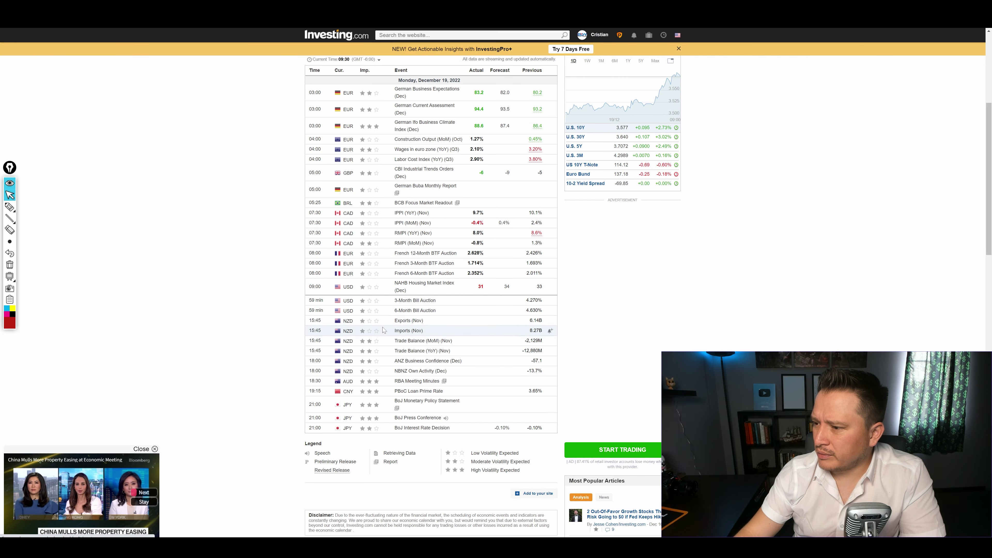
key(alt+Tab)
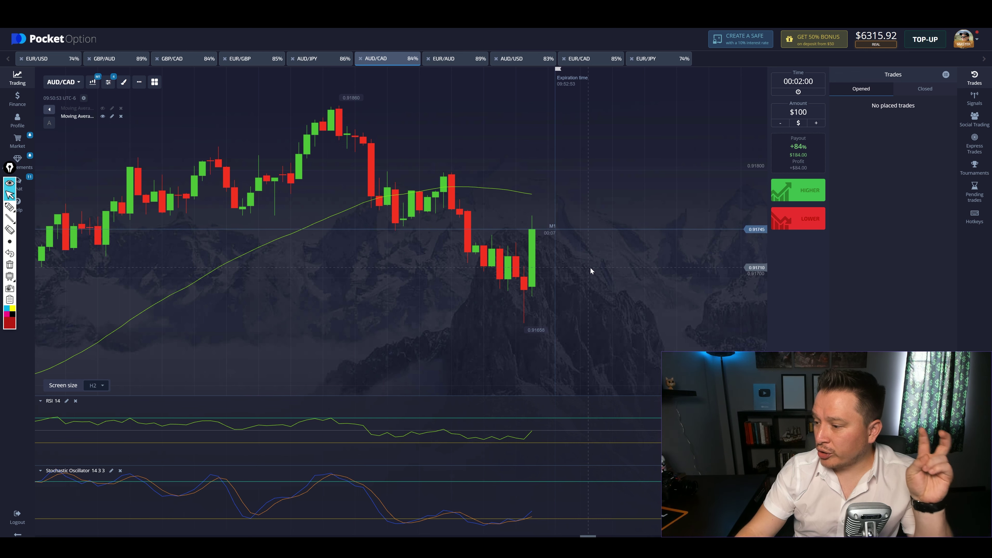
key(shift+s)
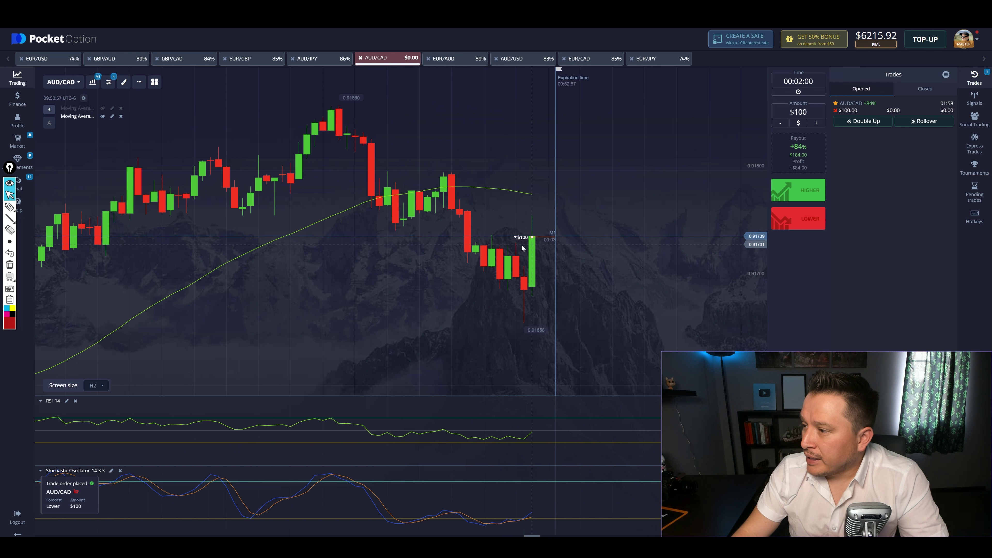
- Annotate the AUD/CAD chart in red with an arrow at the latest high, a horizontal resistance line and a rectangle around the recent candles
mouse_move(11, 217)
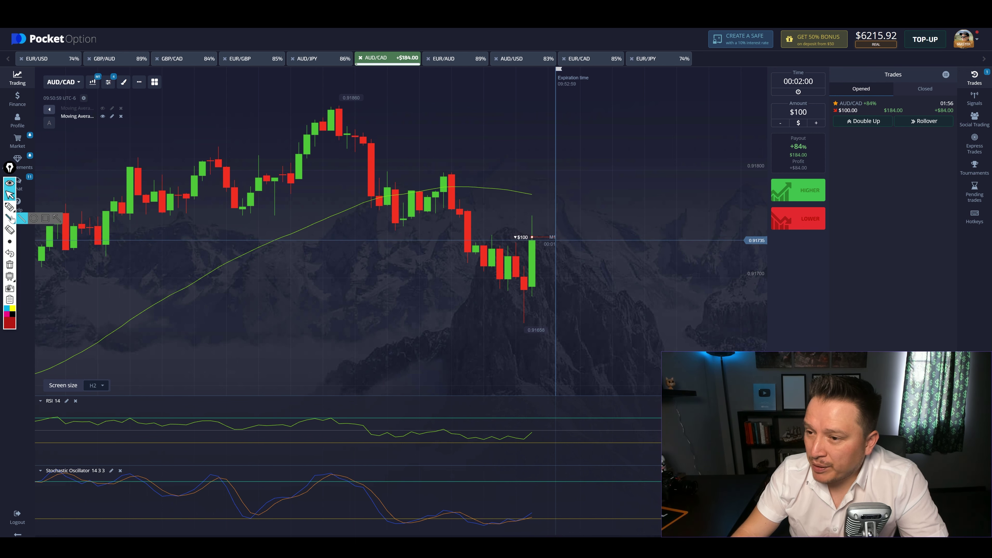
drag(563, 214, 547, 213)
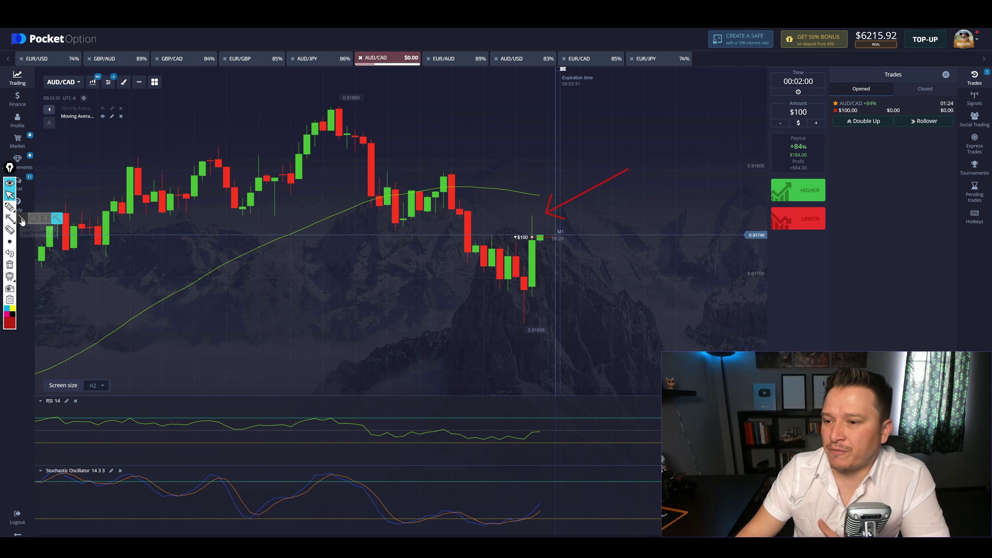
click(10, 218)
drag(585, 228, 607, 228)
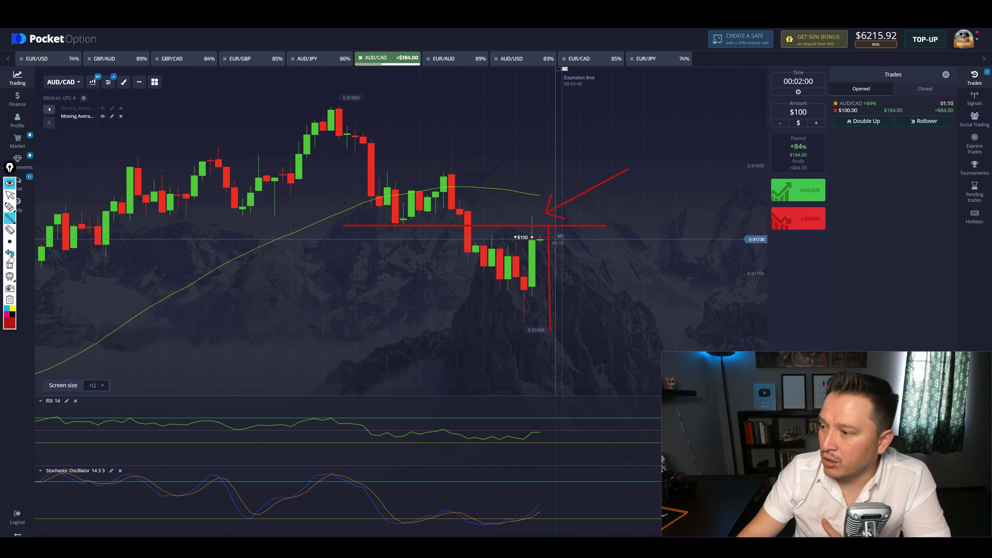
mouse_move(10, 218)
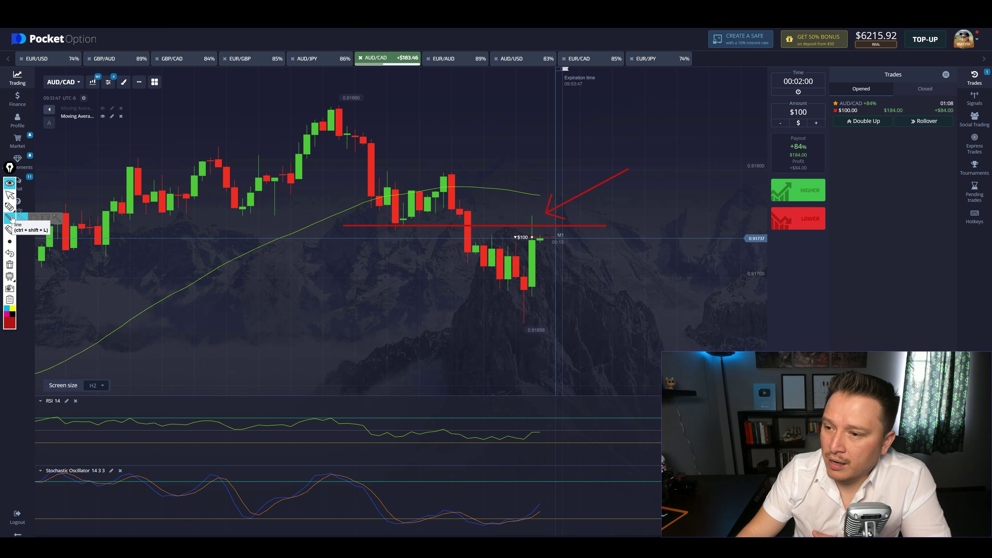
click(45, 217)
drag(521, 227, 574, 332)
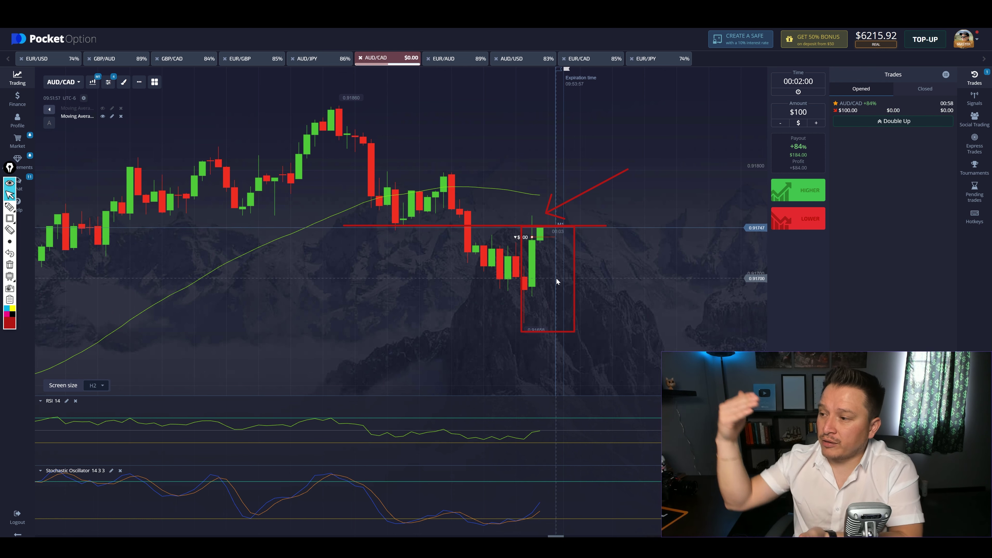
- Open five more $100 Lower trades on AUD/CAD with a 2-minute duration around the marked resistance line
click(800, 222)
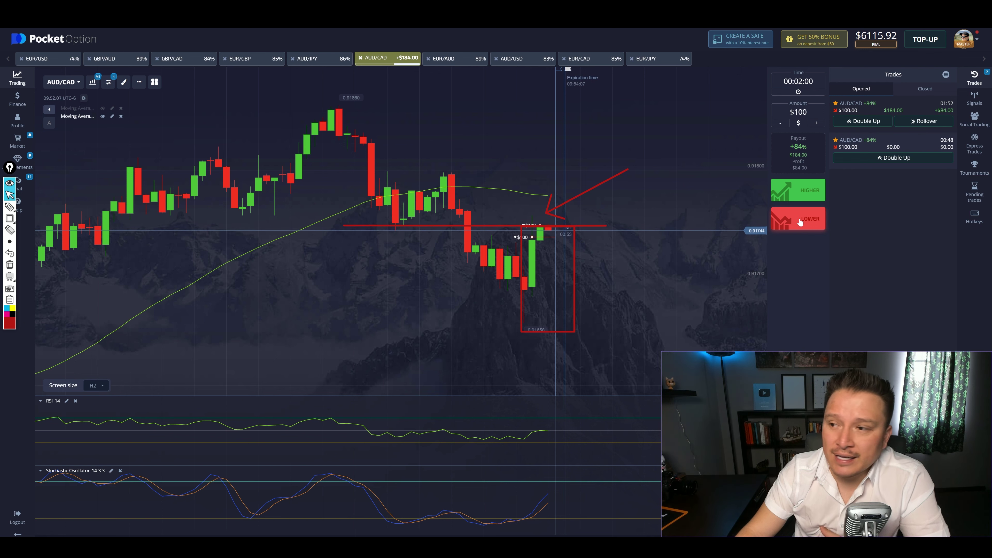
click(800, 222)
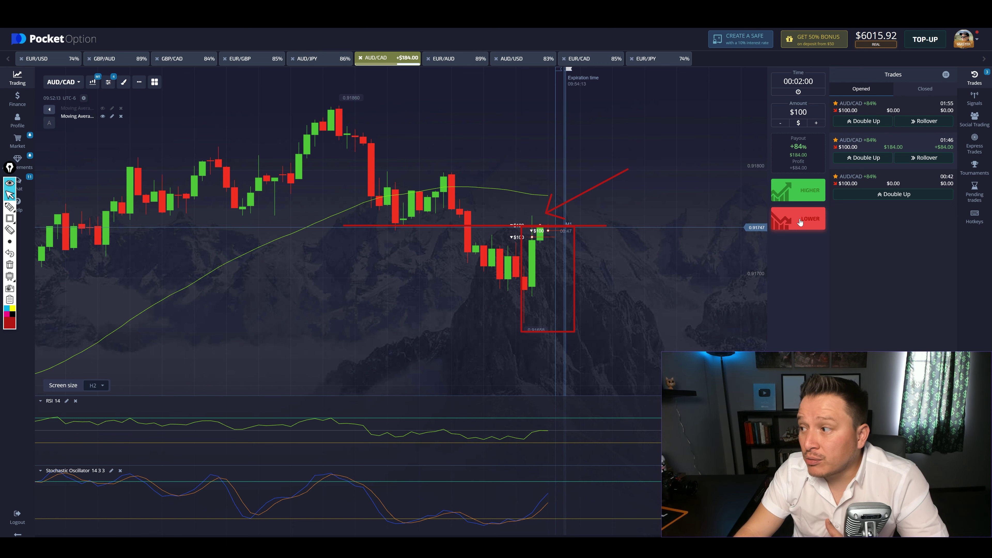
key(shift+s)
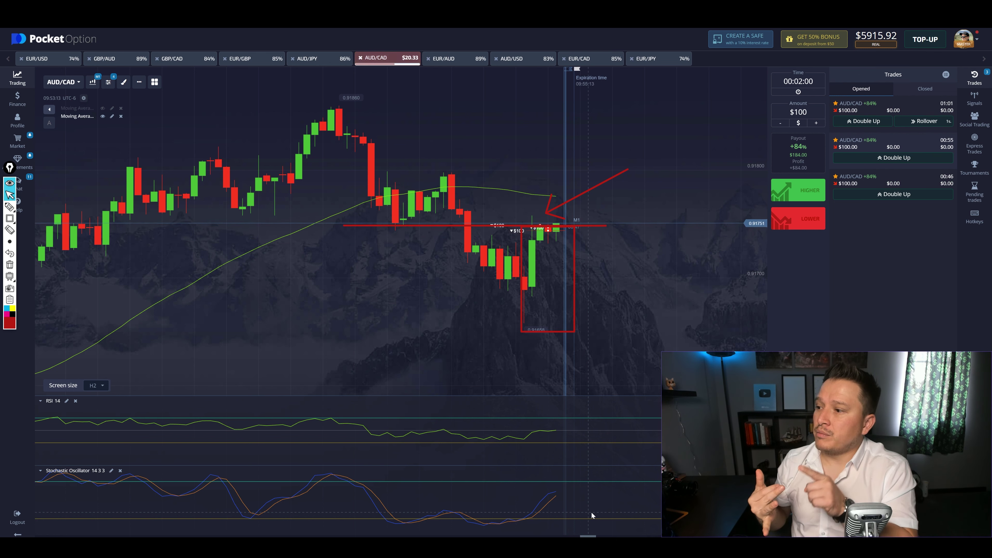
click(812, 219)
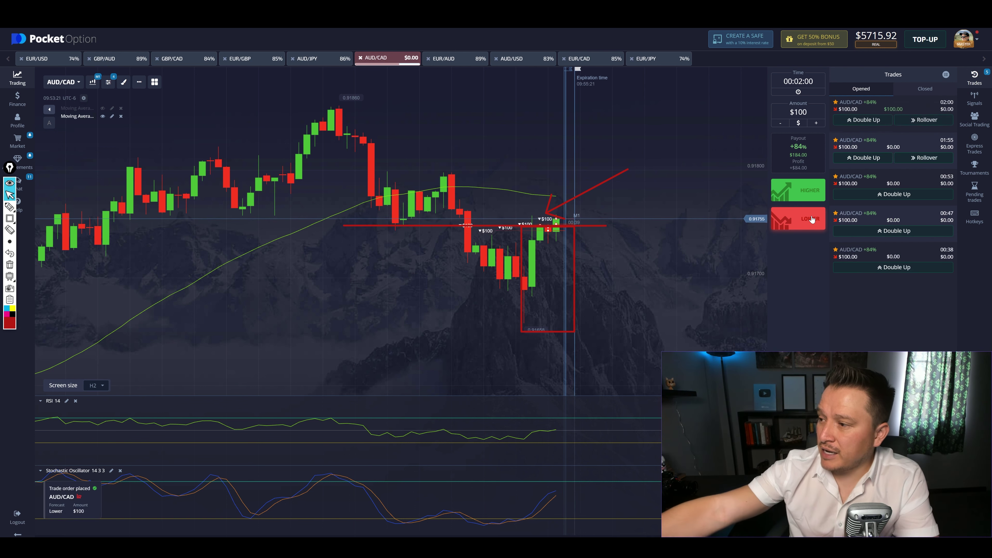
click(812, 219)
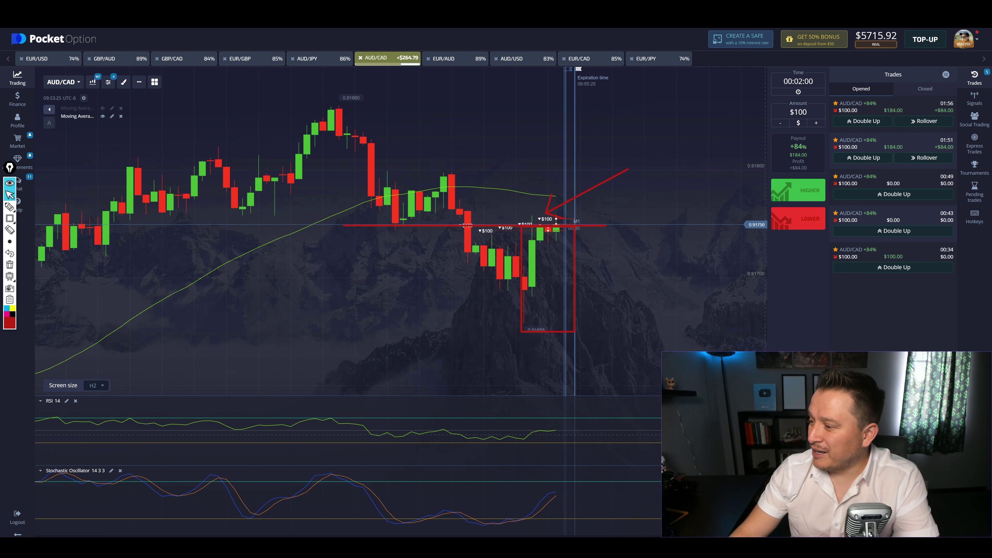
- Draw a red arrow pointing to the end of the RSI line on the AUD/CAD chart
mouse_move(13, 220)
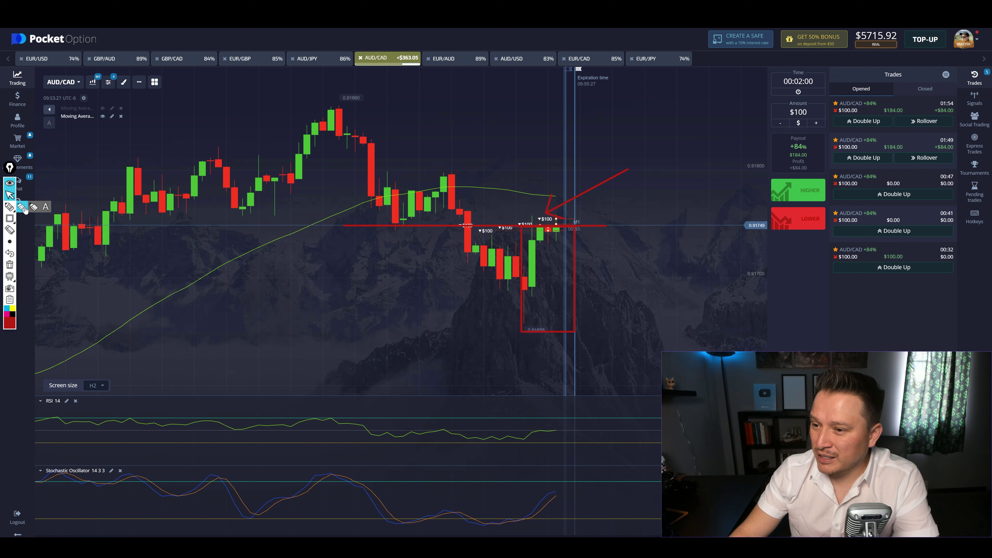
click(57, 218)
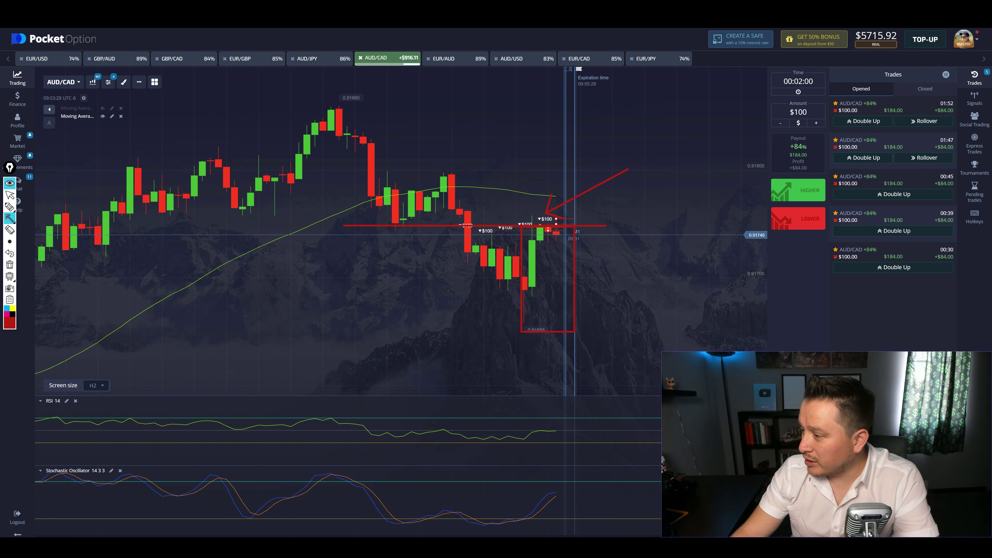
drag(572, 437, 568, 433)
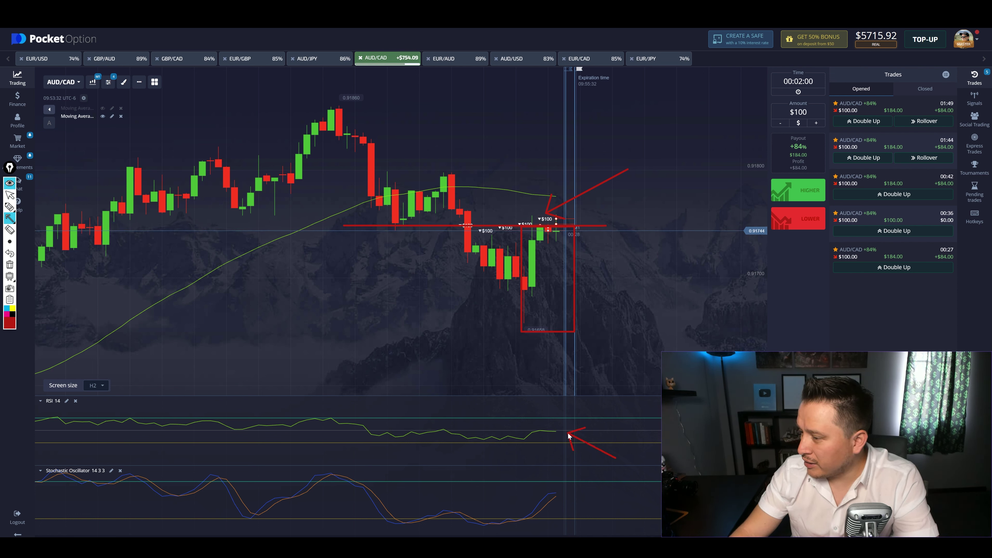
click(9, 195)
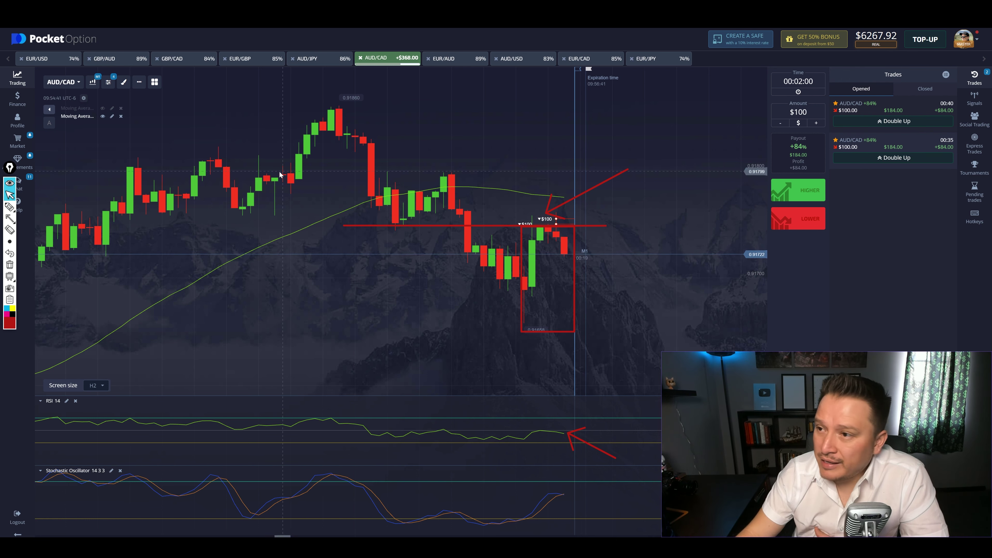
- Check AUD/JPY and the closed and opened AUD/CAD trades, and clear all red annotations from the AUD/CAD chart
click(319, 59)
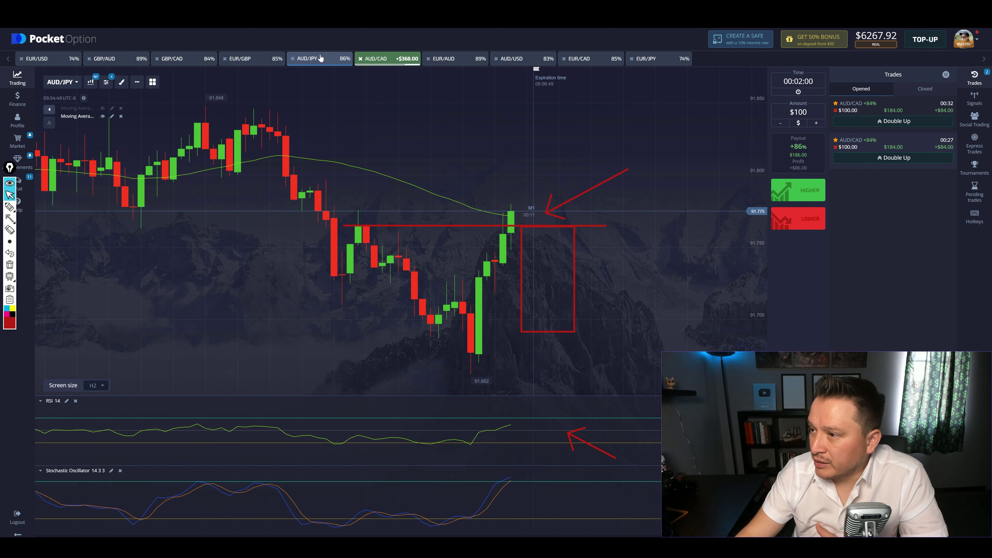
click(391, 59)
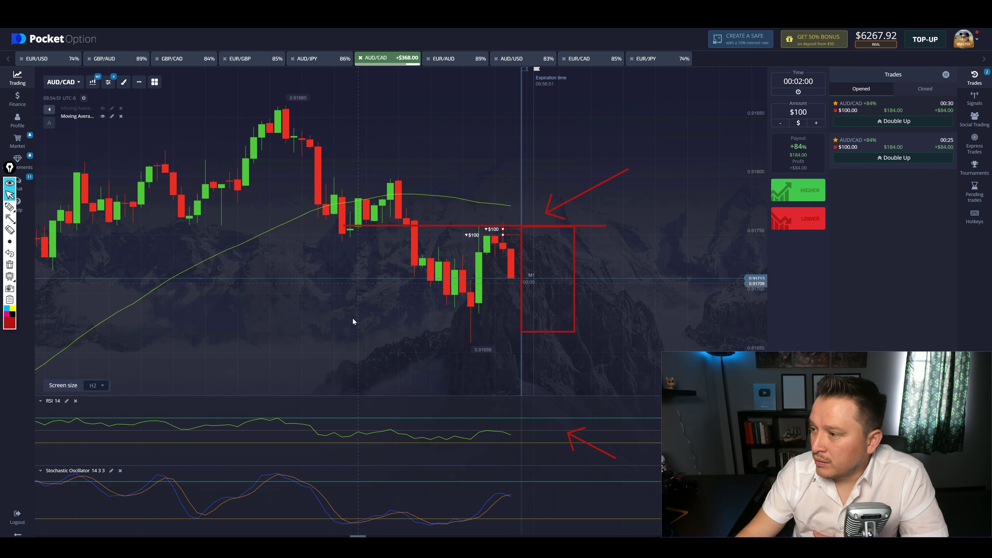
drag(343, 331, 380, 343)
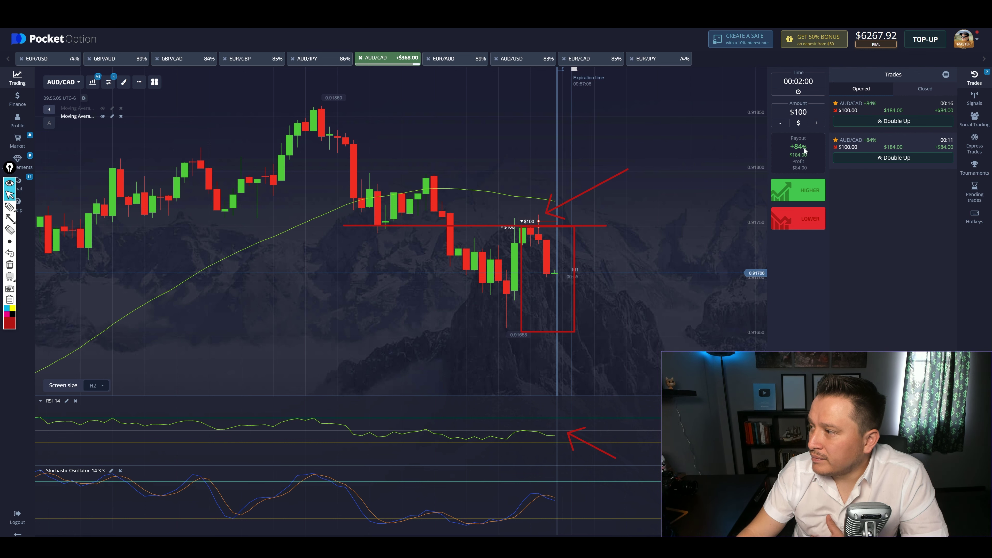
click(897, 90)
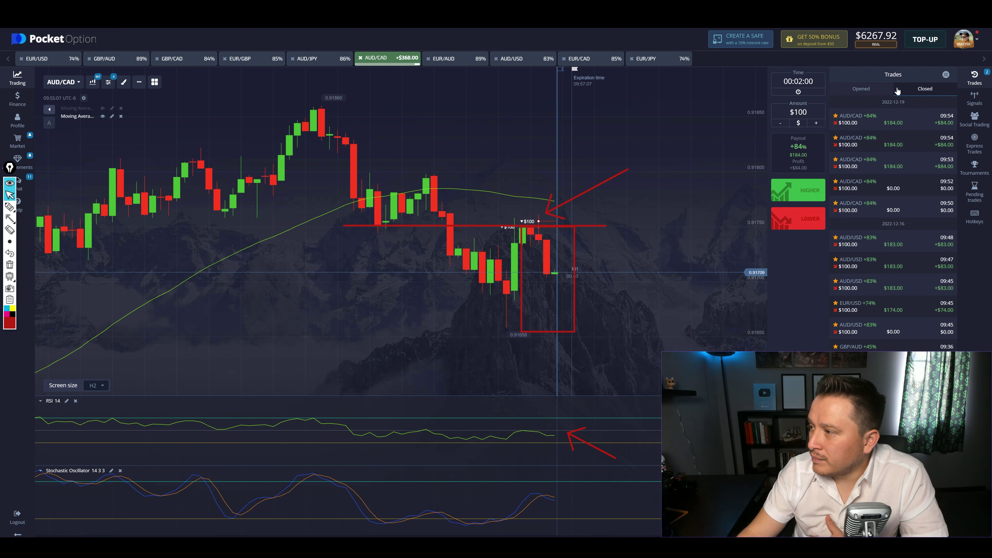
click(876, 91)
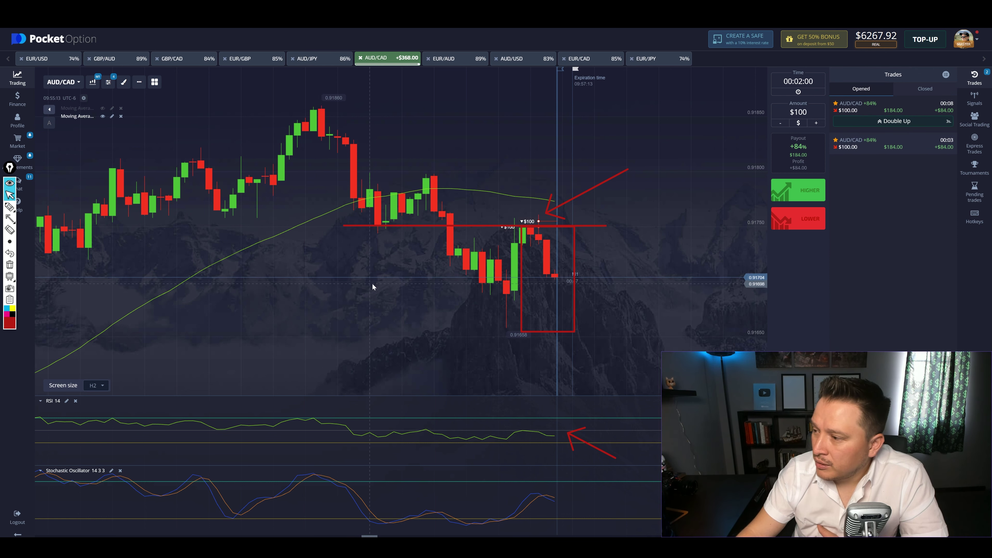
click(11, 266)
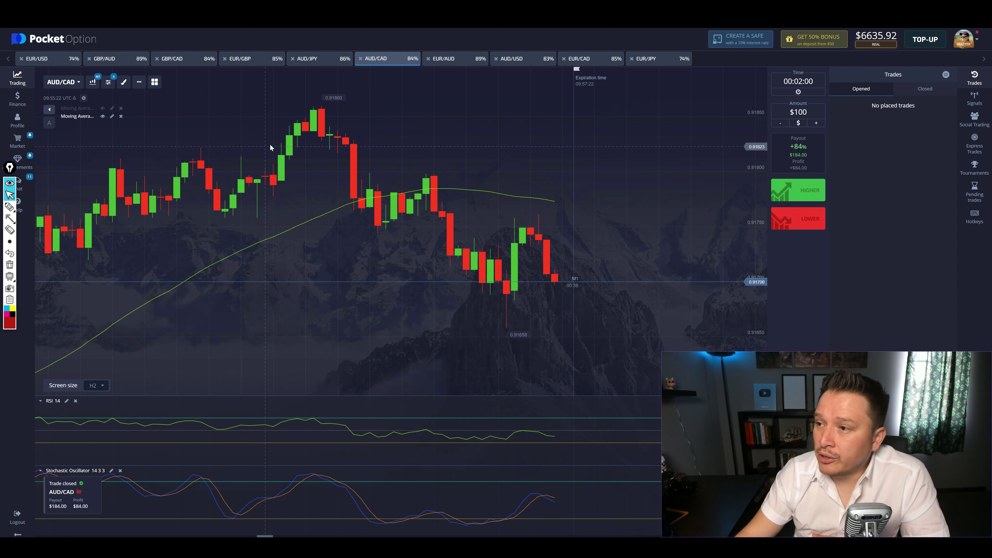
- On the EUR/JPY chart, draw a horizontal red line across the recent high, examine the price around it and clear the line
click(649, 59)
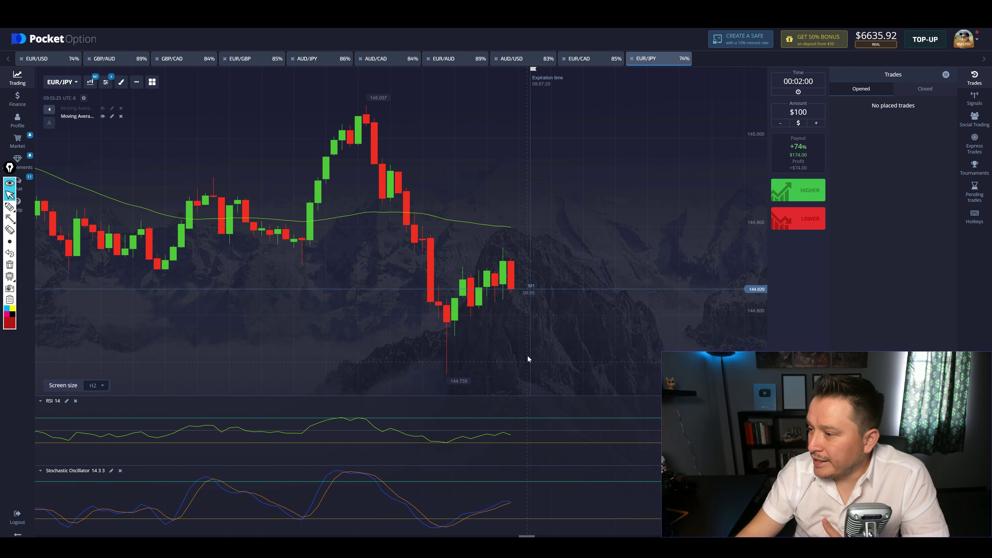
scroll(527, 344, up, 3)
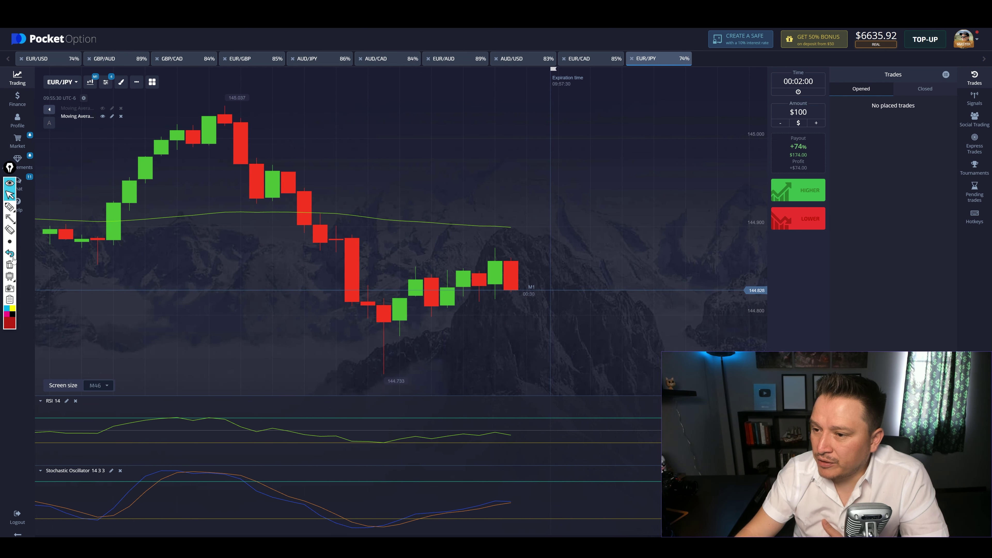
click(10, 218)
drag(255, 255, 597, 258)
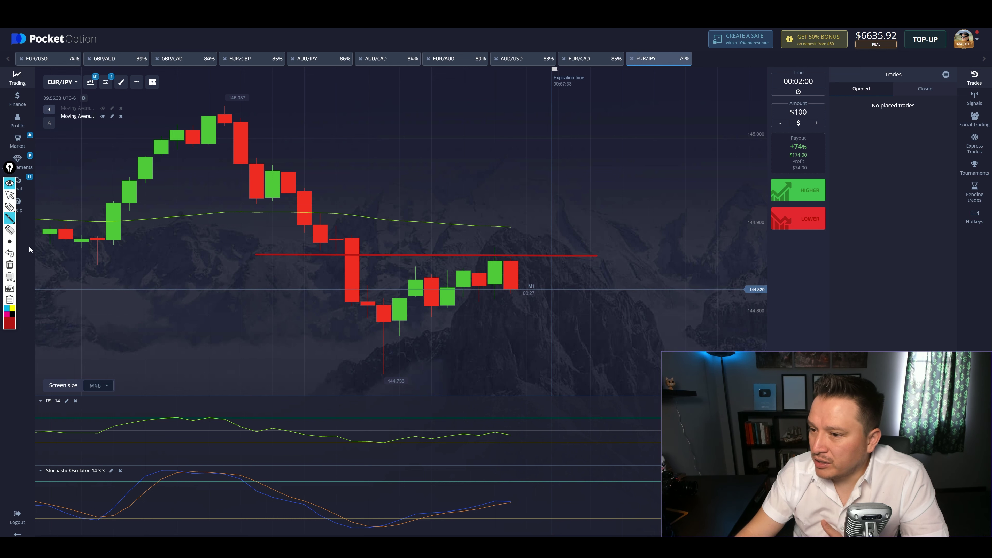
click(9, 194)
scroll(551, 320, down, 3)
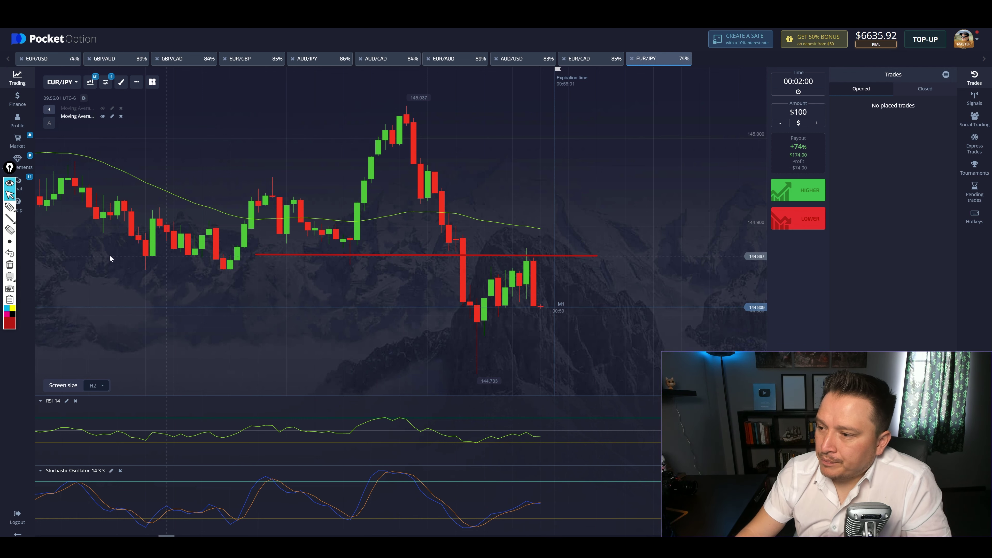
click(10, 265)
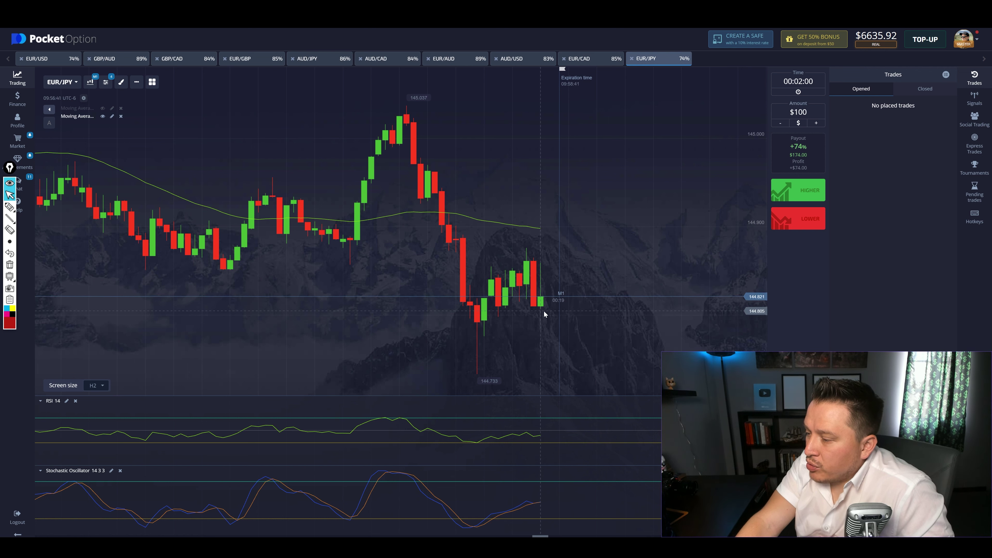
- Look over the EUR/USD and GBP/AUD charts, the AUD/CAD chart in Quotex and the Binary Master App signals chatroom
click(51, 64)
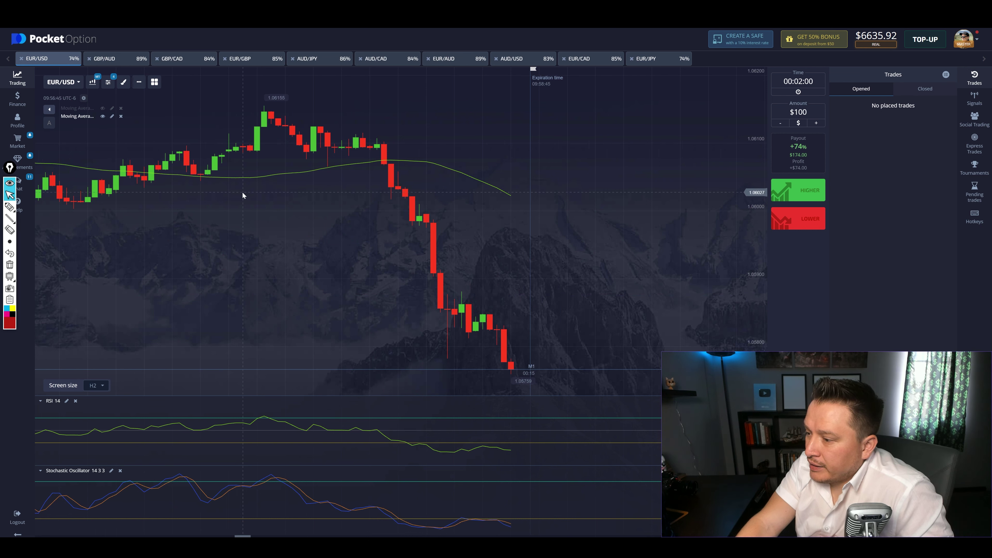
click(142, 61)
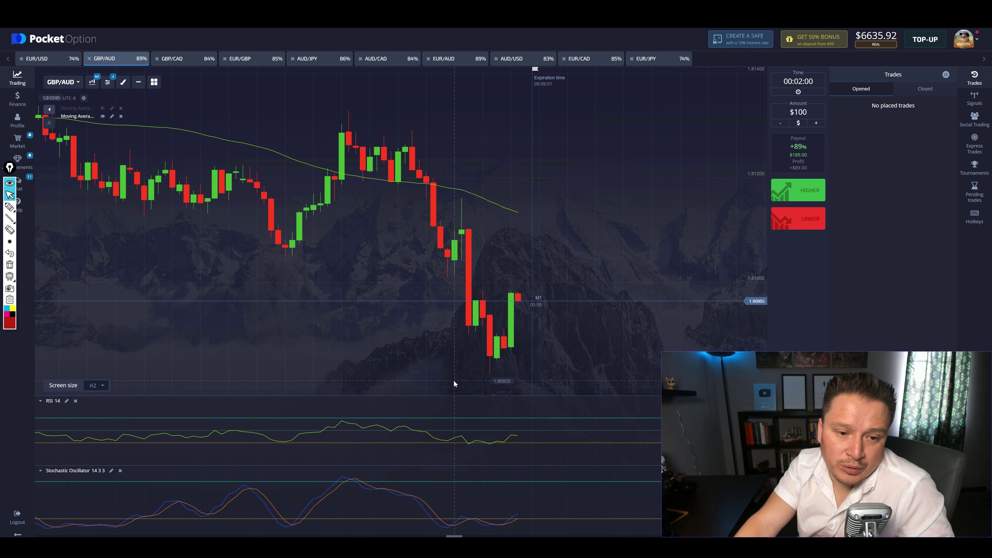
key(ctrl+Tab)
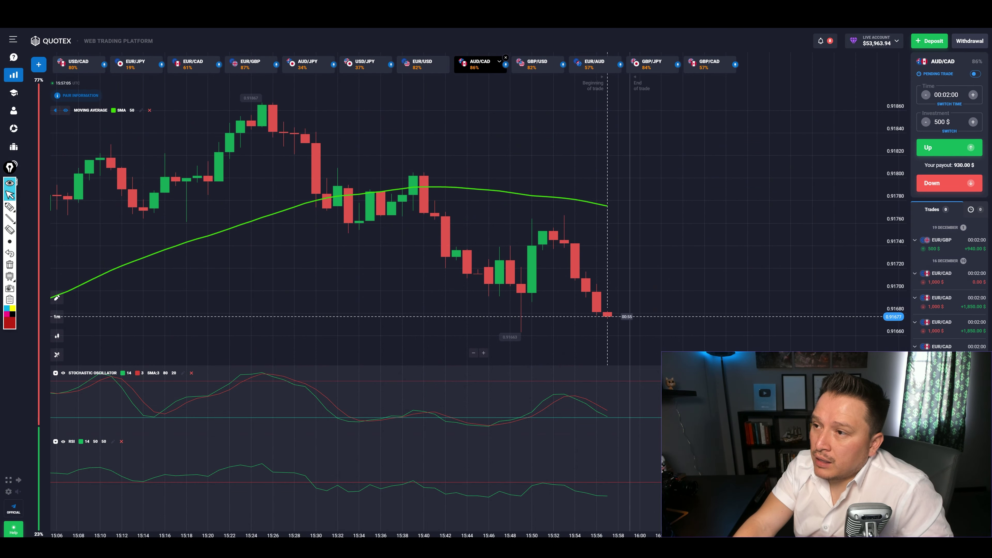
key(ctrl+Tab)
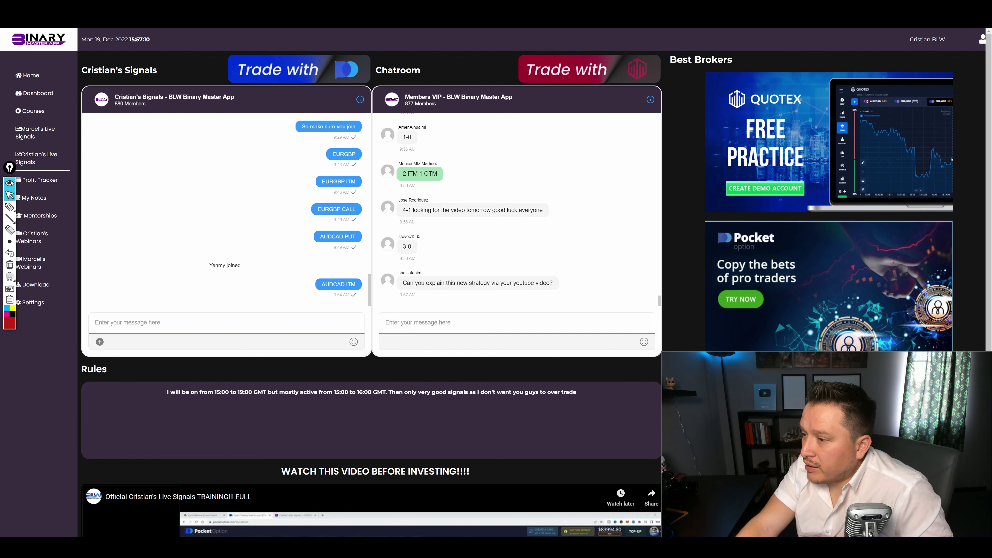
key(ctrl+Tab)
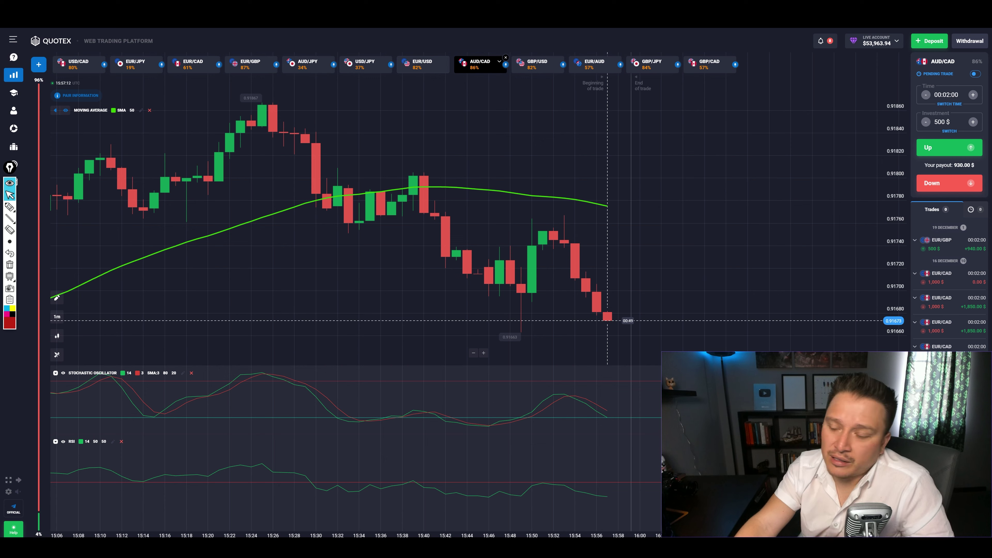
- Return to Pocket Option, mark the earlier swing low on GBP/AUD with a horizontal red line, and draw and remove a diagonal line over the RSI
key(ctrl+Tab)
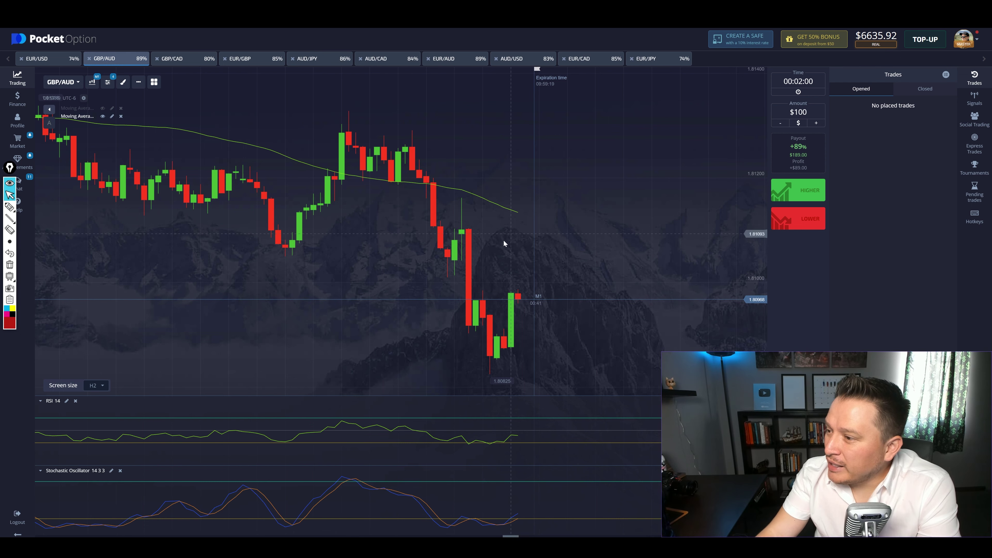
click(9, 219)
drag(200, 254, 609, 256)
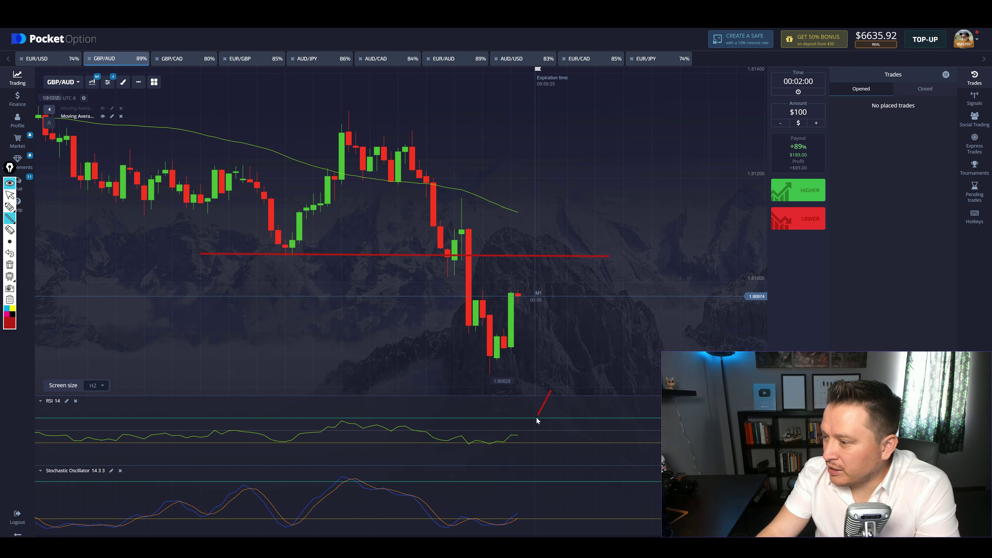
drag(525, 424, 521, 427)
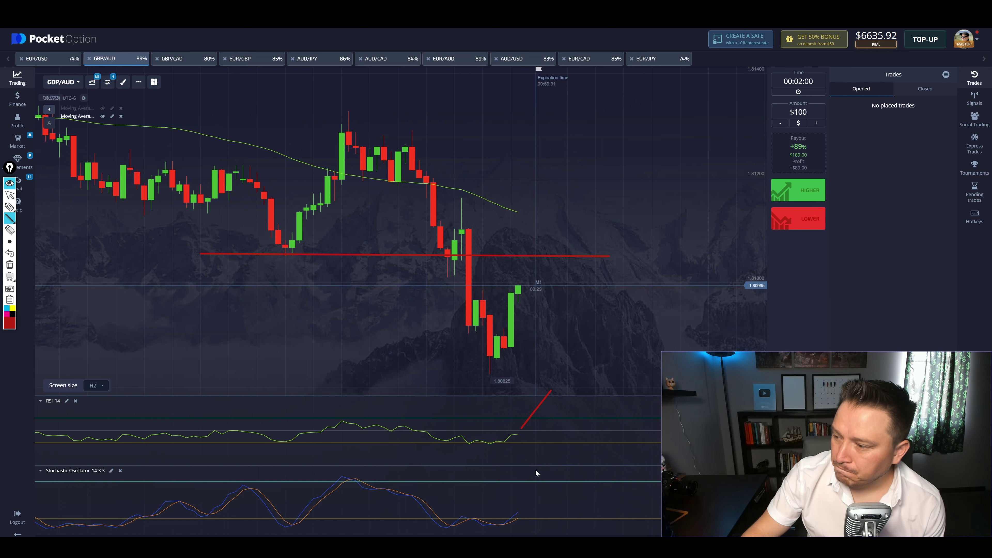
click(10, 195)
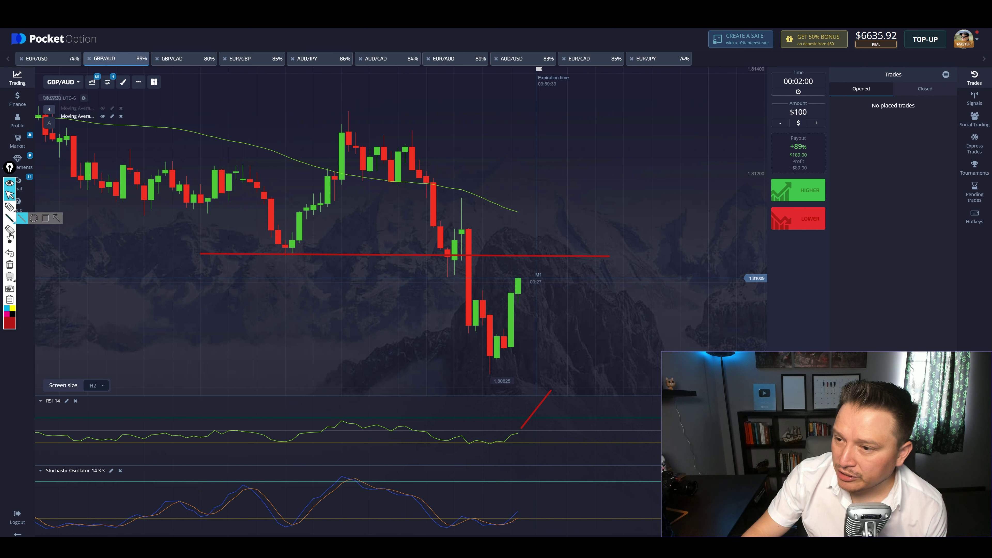
click(10, 265)
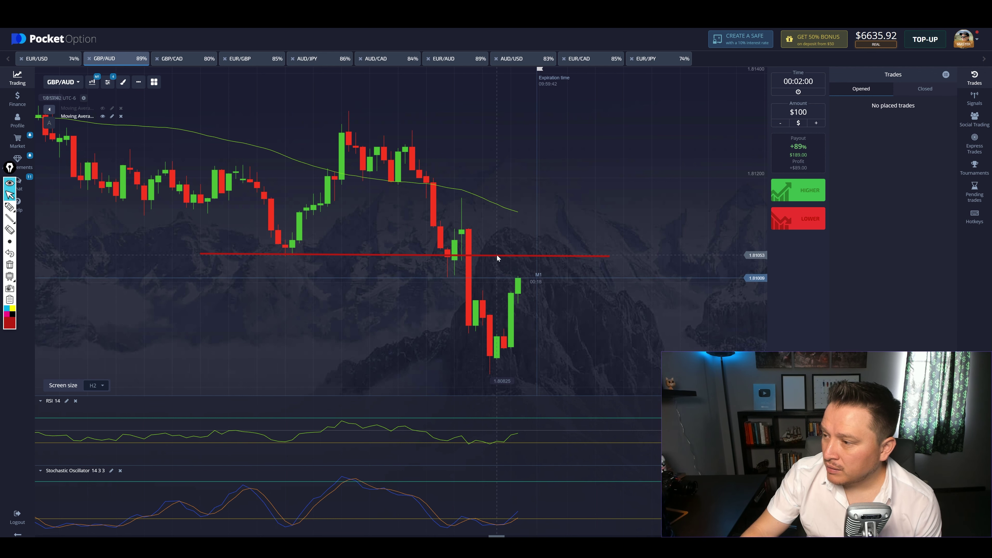
- Clear the red annotation on GBP/AUD and redraw a horizontal red line slightly lower, just below the earlier swing low
click(11, 261)
click(8, 220)
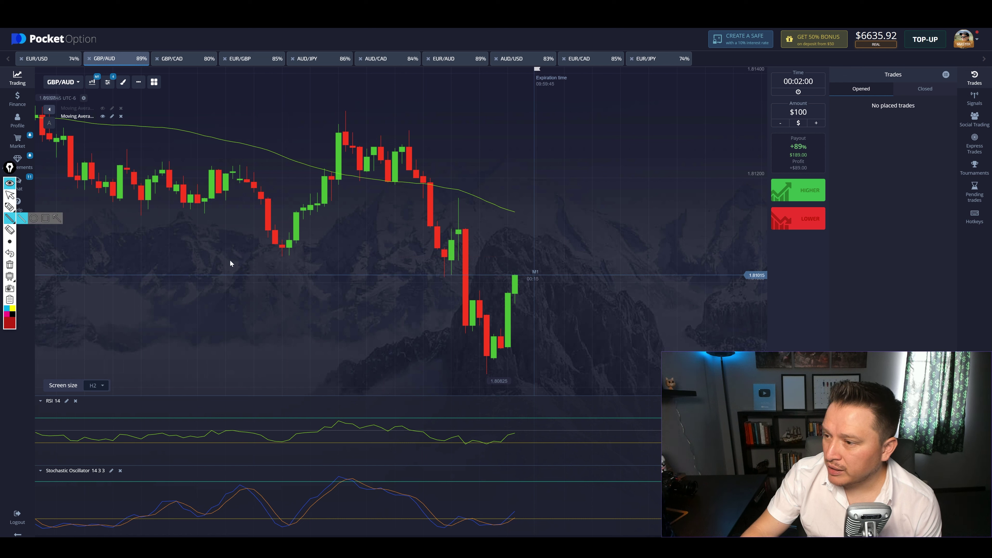
drag(227, 261, 628, 261)
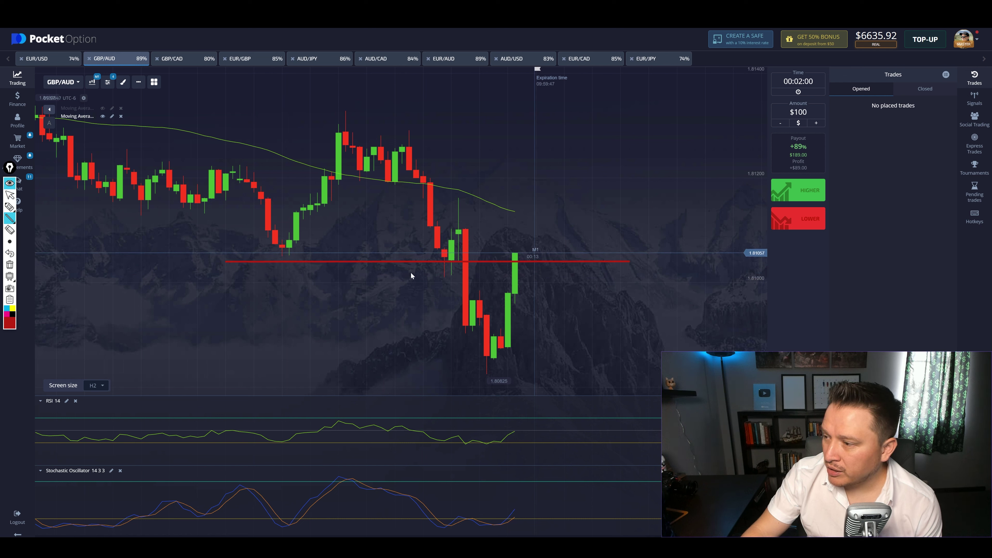
click(10, 194)
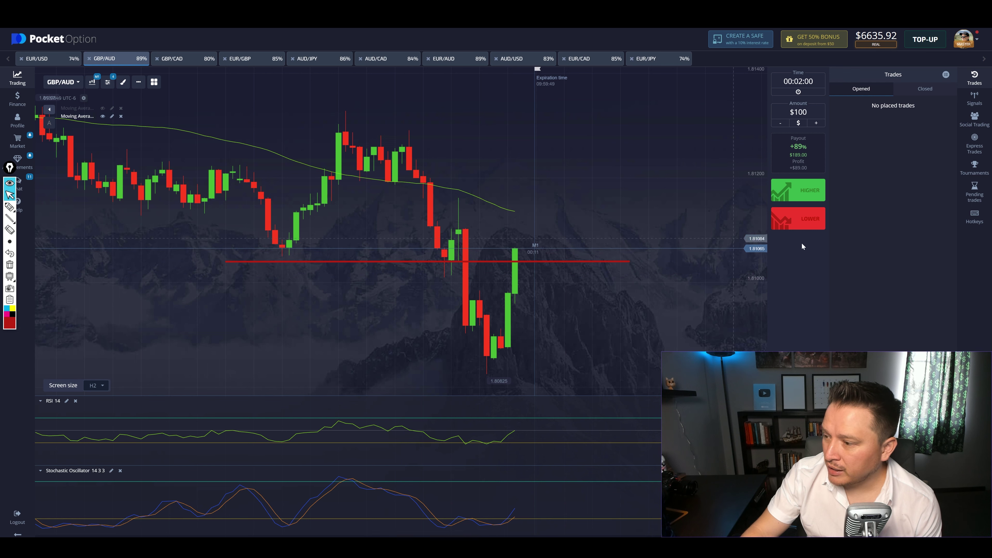
- Place five 2-minute Lower trades of $100 each on GBP/AUD, clearing the red line before the fifth
click(804, 228)
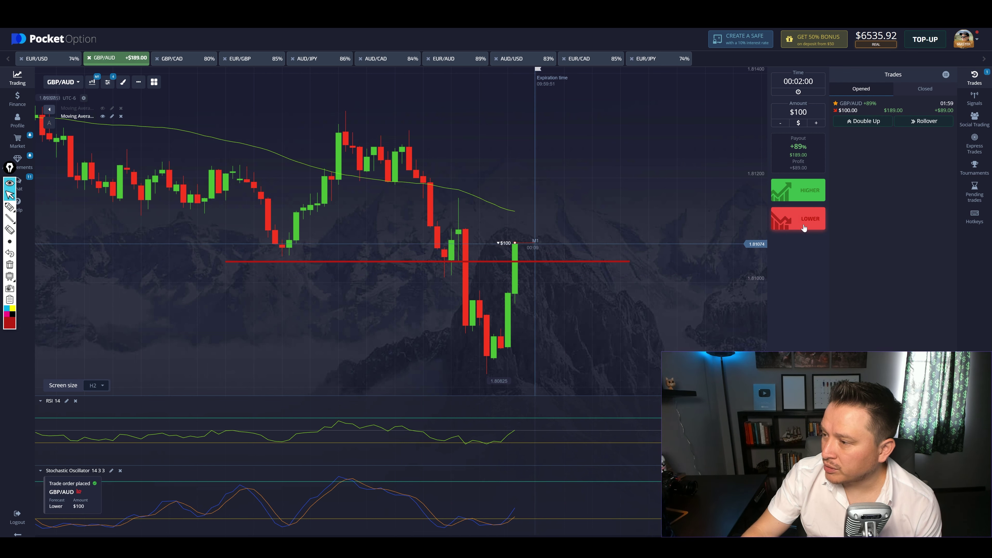
click(804, 228)
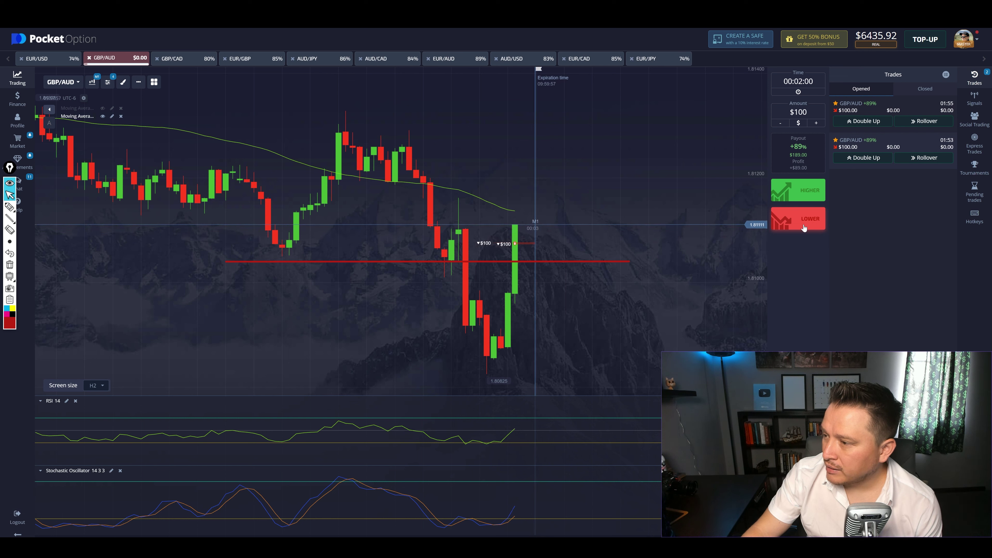
click(797, 225)
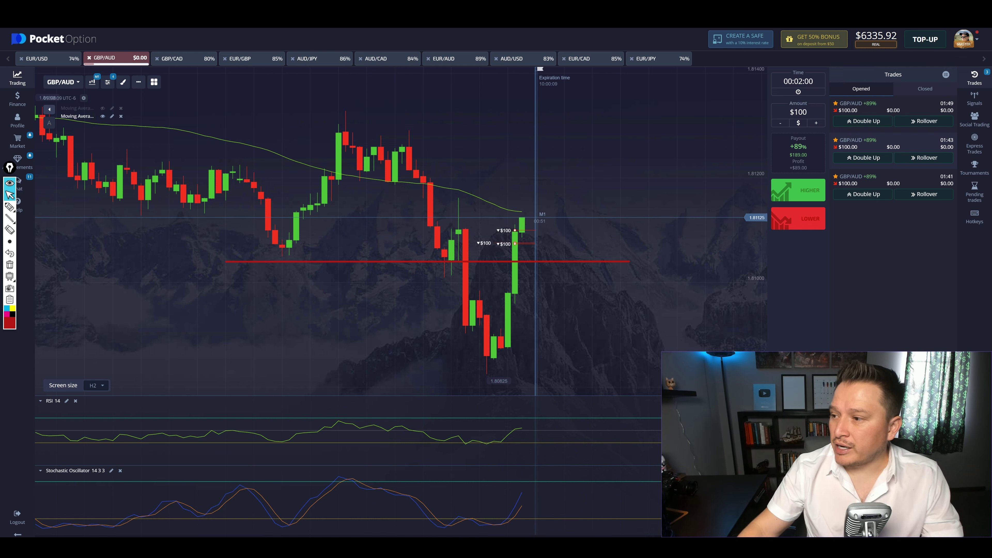
click(797, 223)
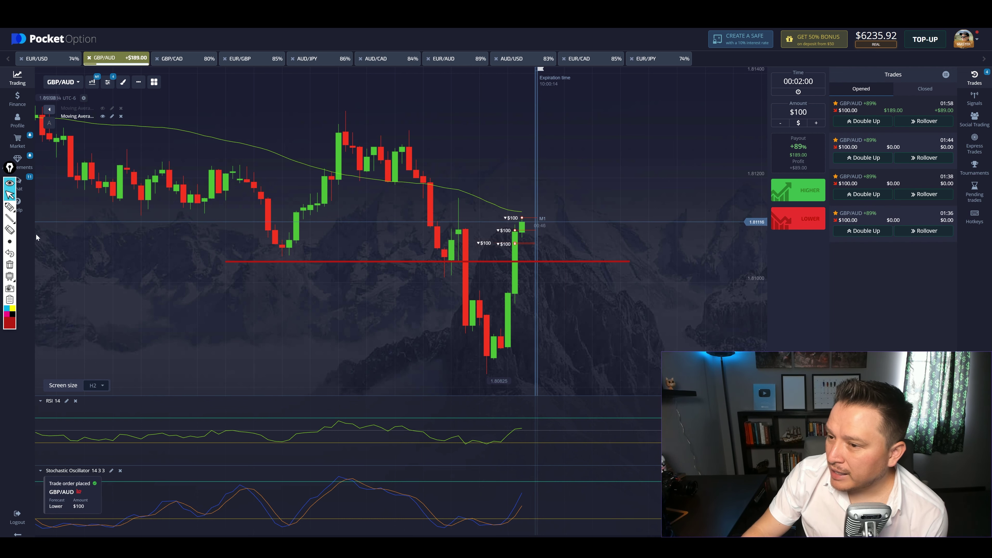
click(10, 265)
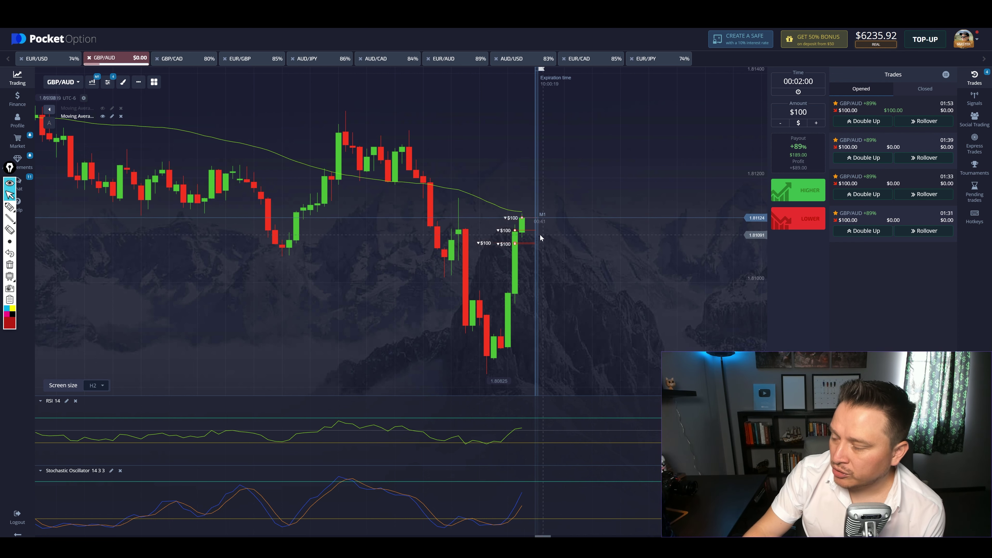
click(798, 219)
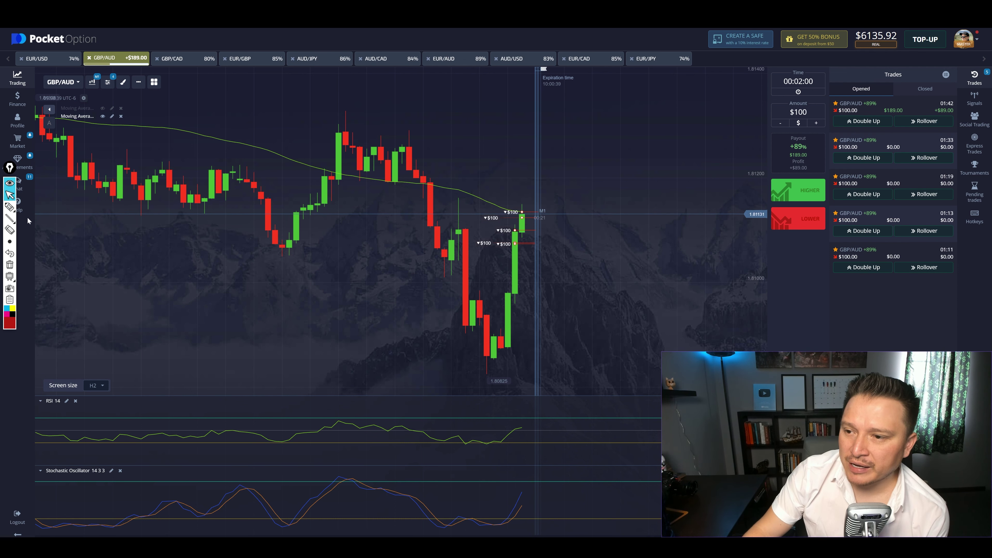
- Draw a freehand red arrow pointing up toward the latest GBP/AUD candles and remove it
click(22, 207)
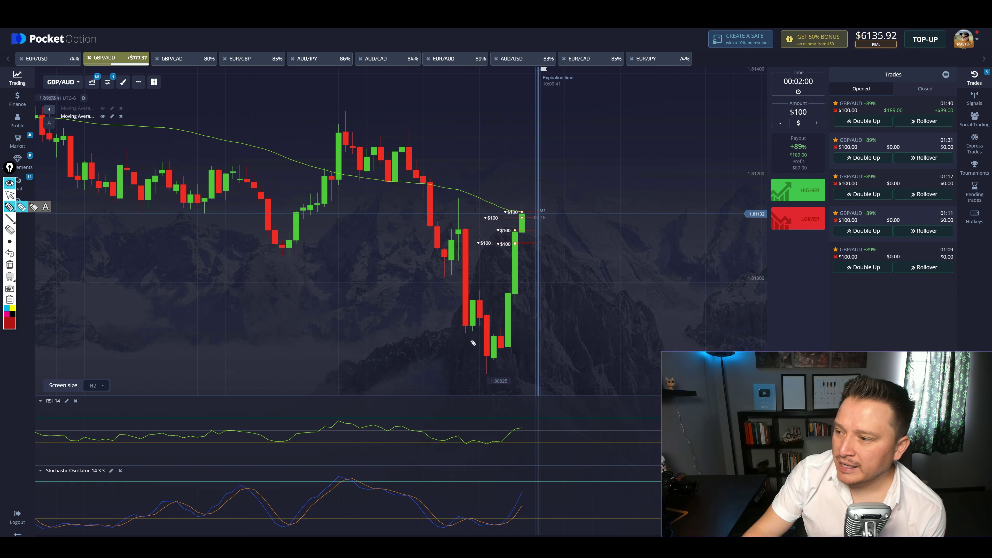
drag(450, 311, 486, 277)
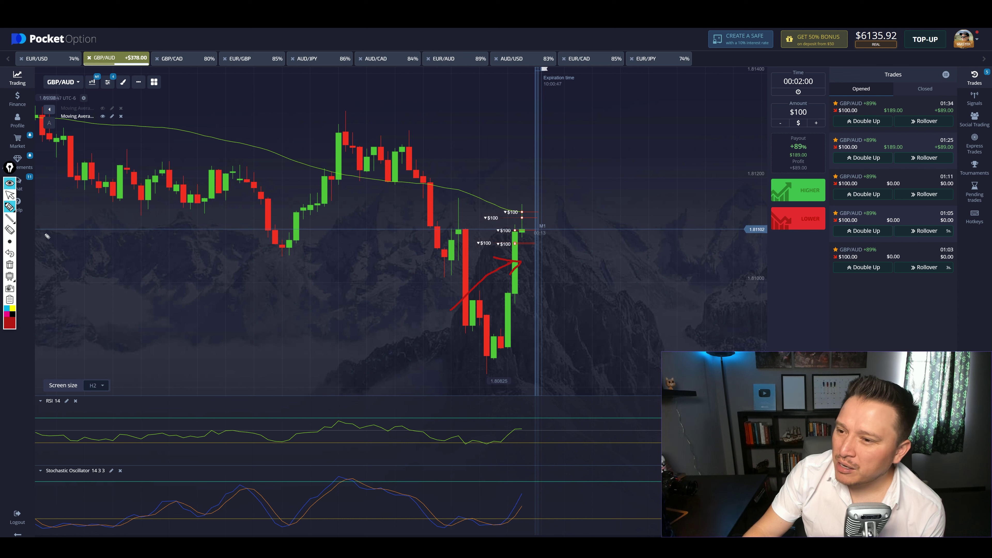
click(9, 253)
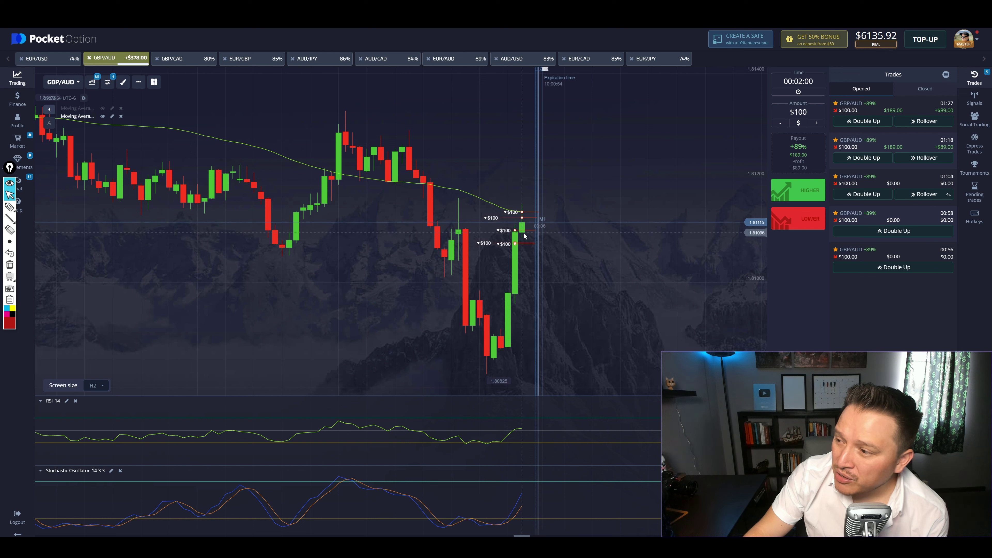
- Check the list of closed trades and return to the opened trades
mouse_move(9, 216)
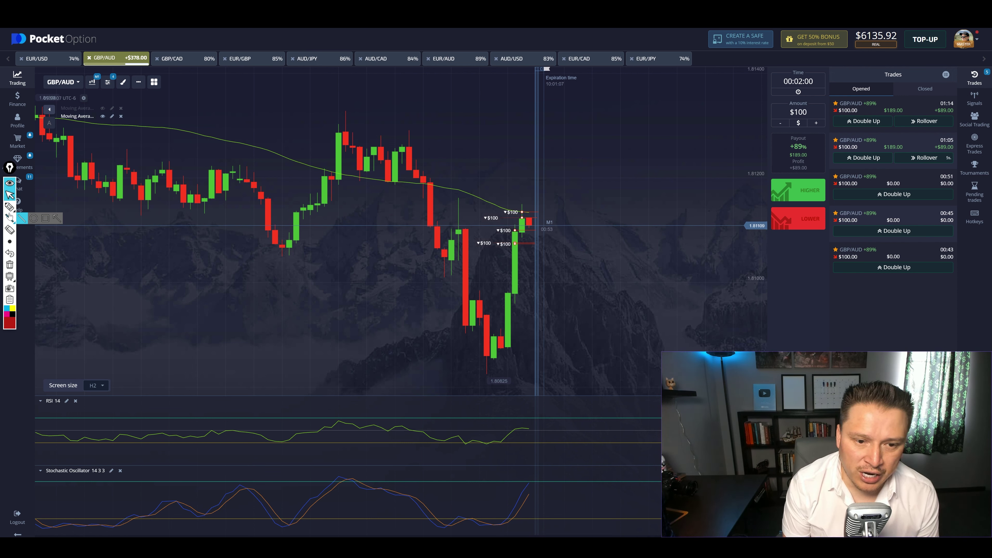
mouse_move(10, 276)
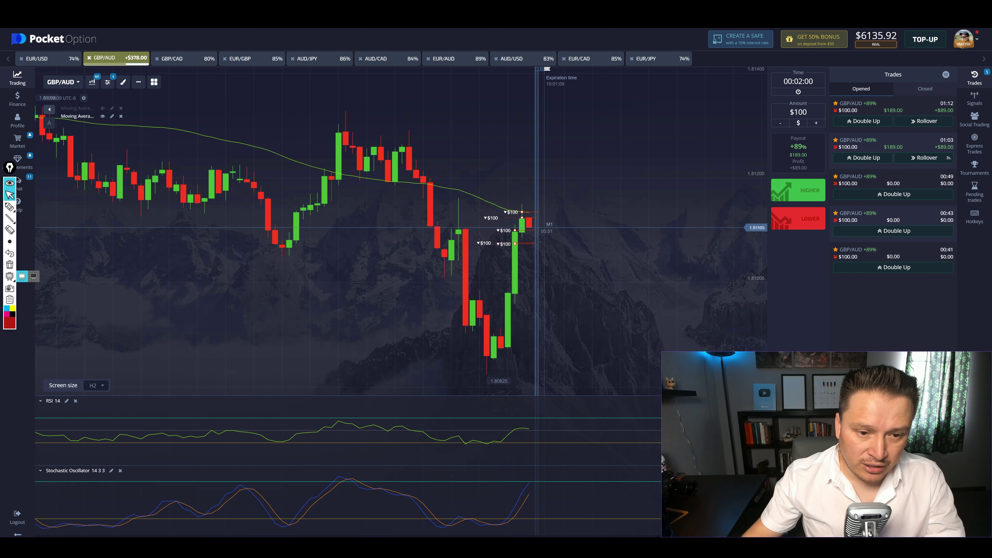
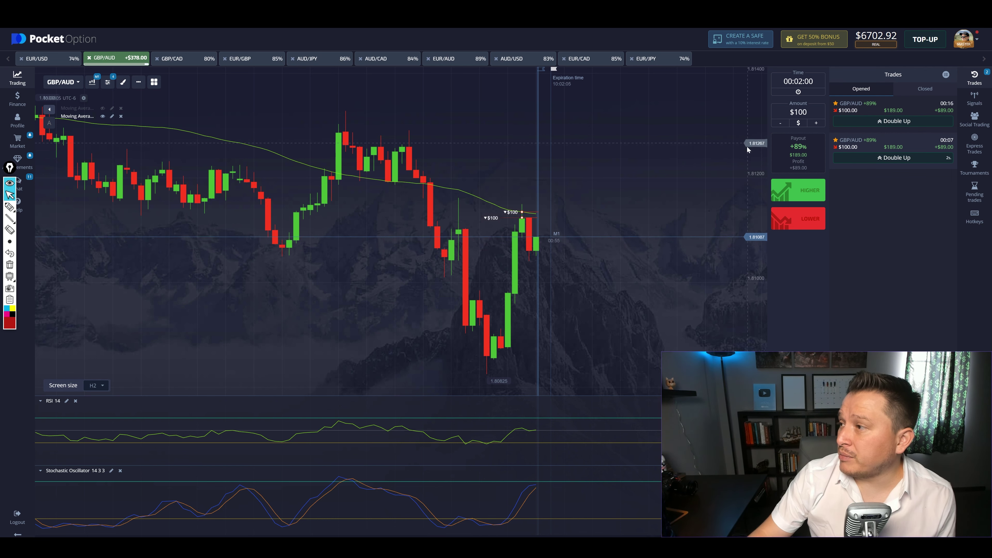
click(923, 90)
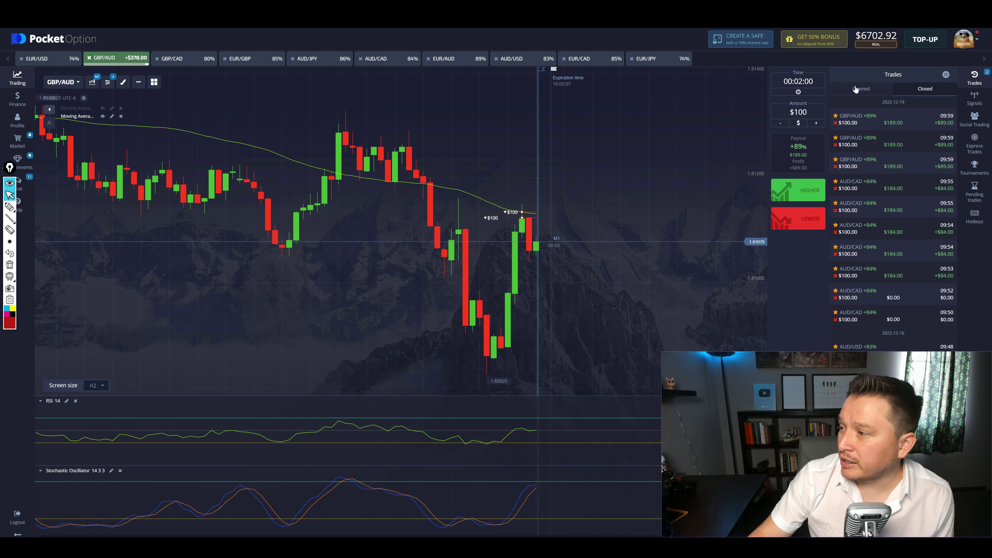
click(856, 90)
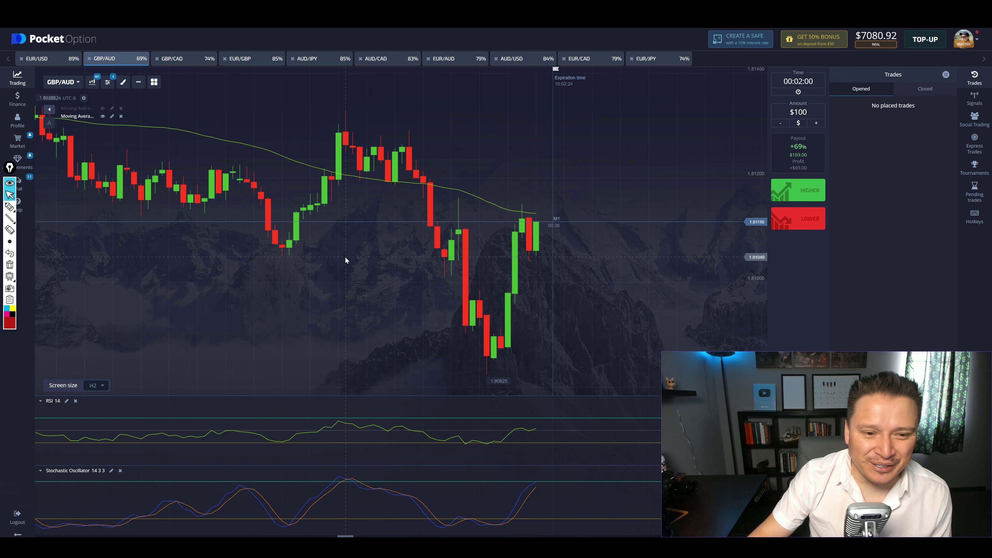
- On EUR/JPY, sketch a red zigzag price path and steep rally, mark the RSI and Stochastic Oscillator, and clear the drawings
click(649, 59)
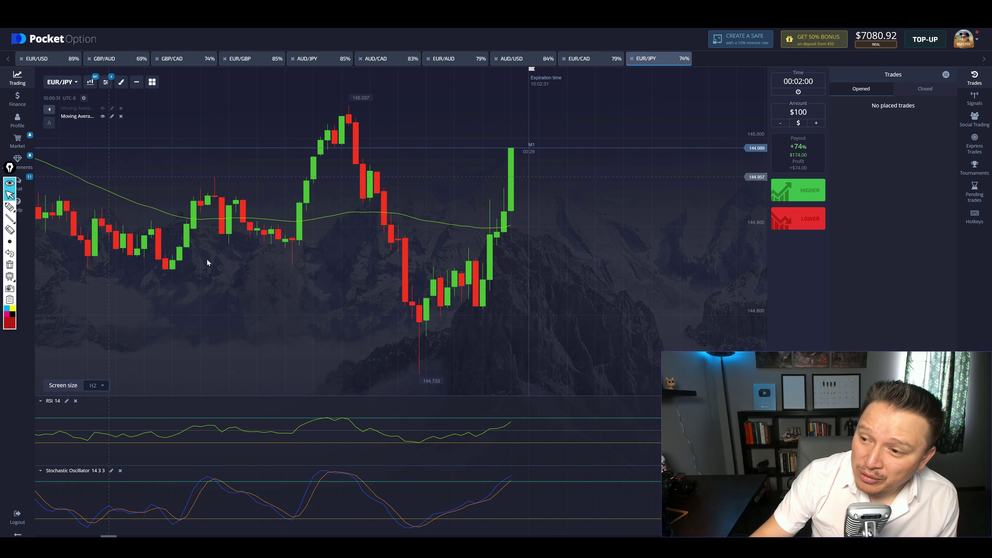
click(9, 207)
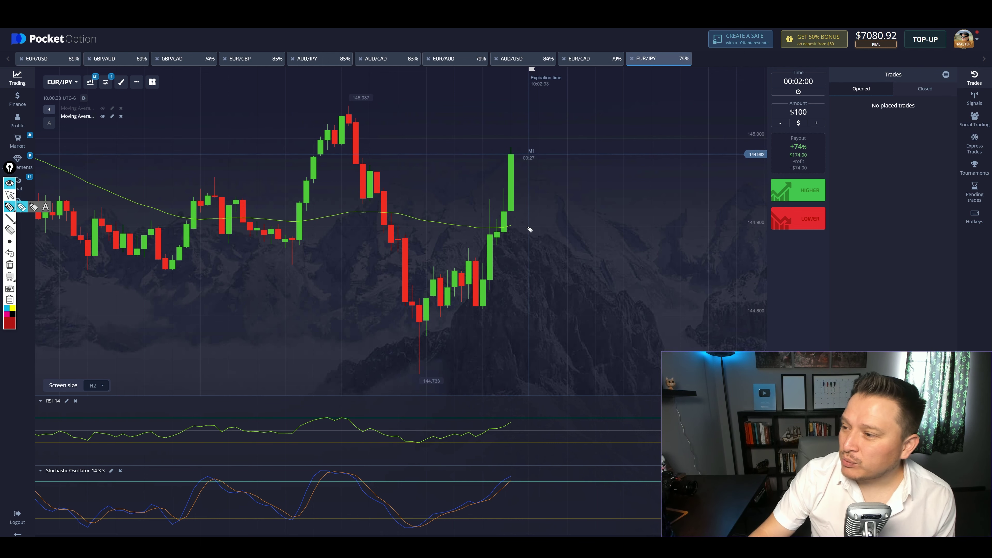
mouse_move(501, 213)
mouse_down()
mouse_move(529, 142)
mouse_move(587, 127)
mouse_move(595, 181)
mouse_up()
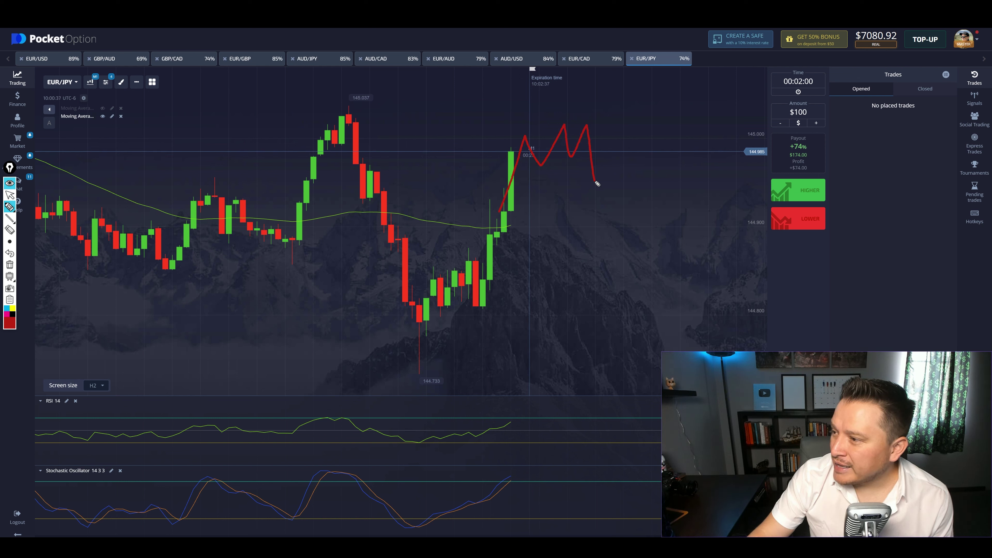
drag(514, 449, 519, 438)
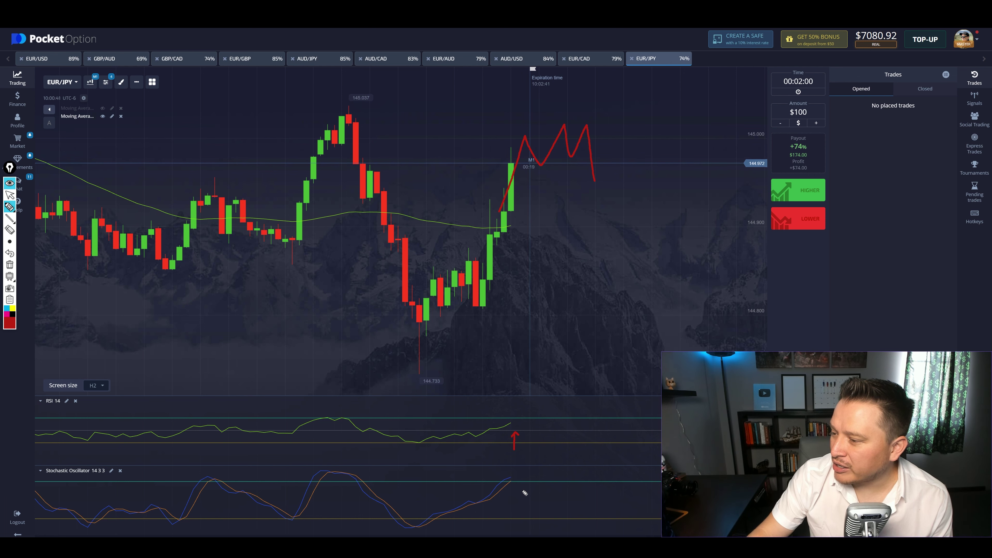
mouse_move(515, 487)
mouse_down()
mouse_move(563, 498)
mouse_move(545, 497)
mouse_up()
drag(594, 201, 670, 73)
mouse_move(15, 248)
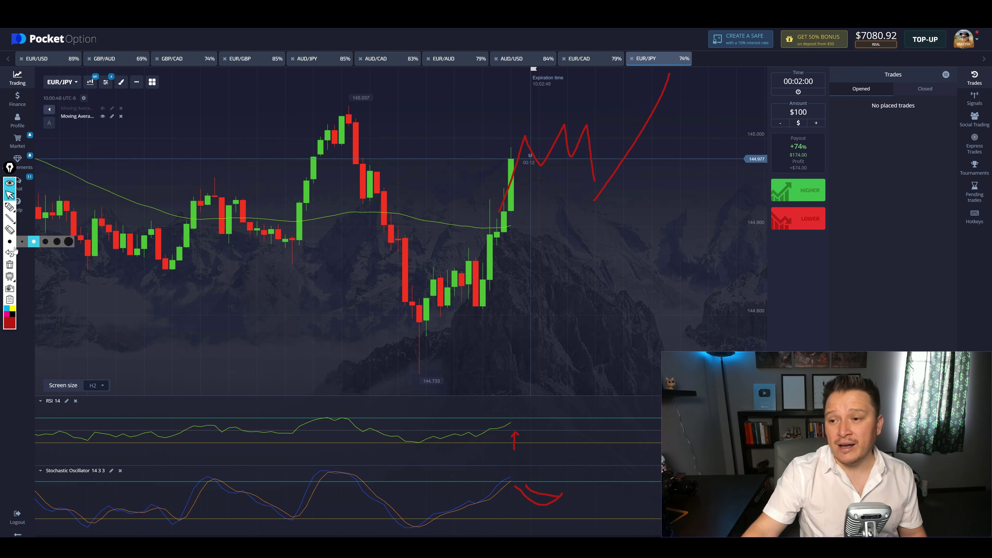
click(9, 265)
- Look over the EUR/USD and GBP/AUD charts and place three 2-minute Lower trades of $100 each on GBP/CAD
click(53, 59)
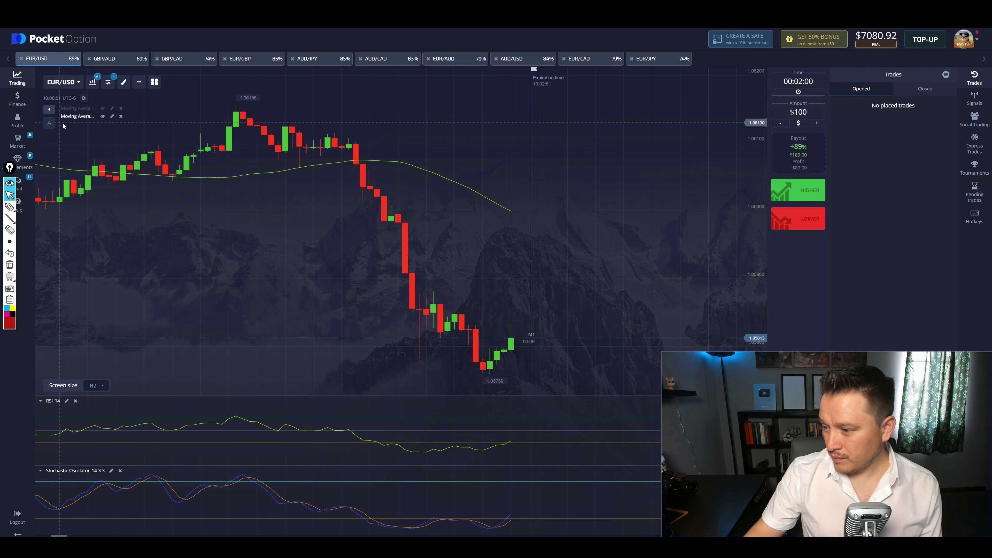
click(109, 60)
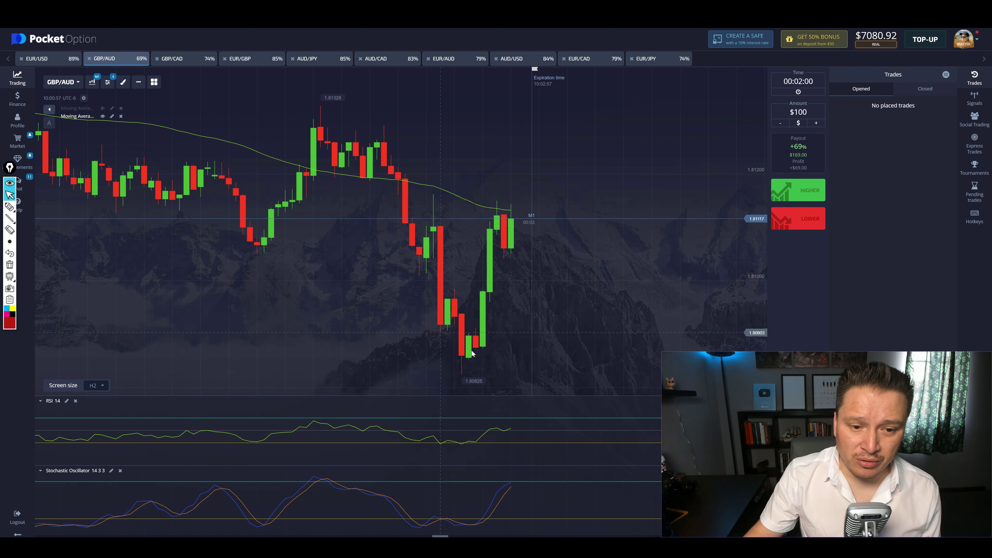
click(183, 58)
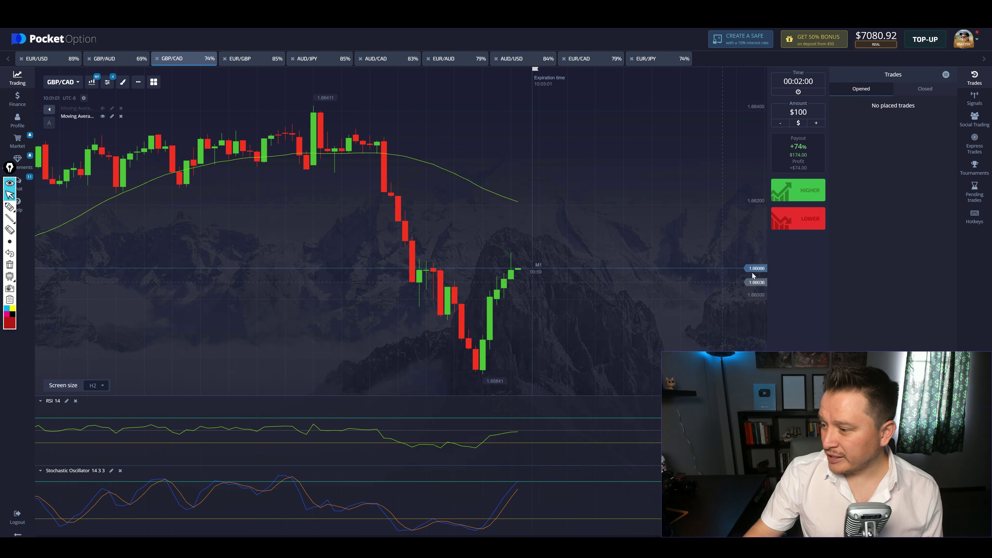
click(797, 227)
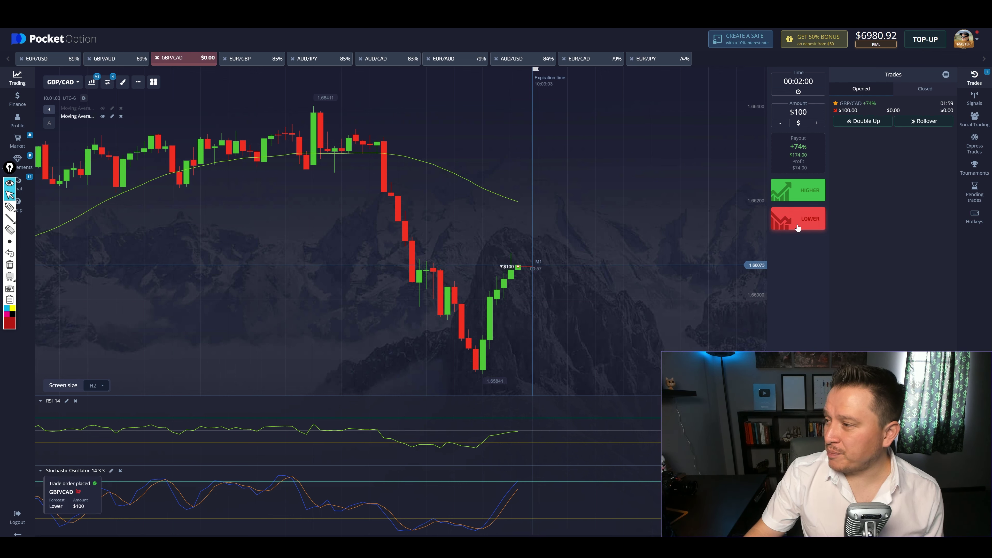
click(797, 228)
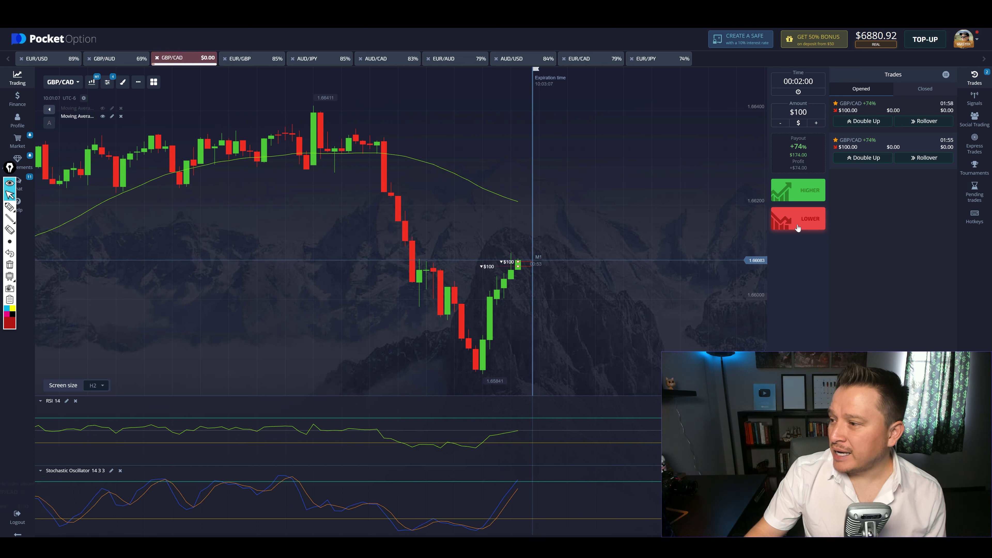
click(796, 228)
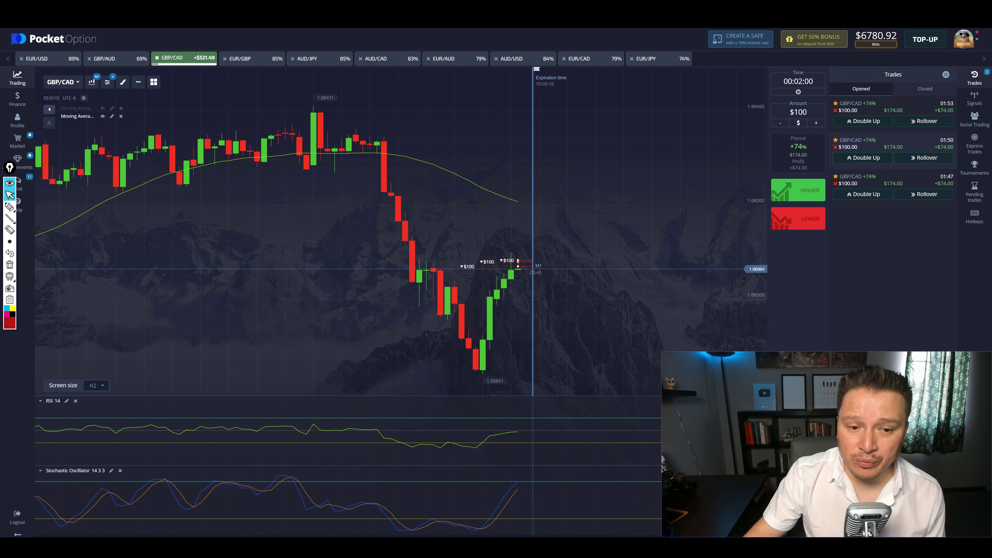
- Draw a large red arrow pointing down from the latest GBP/CAD candle and clear it from the chart
click(12, 208)
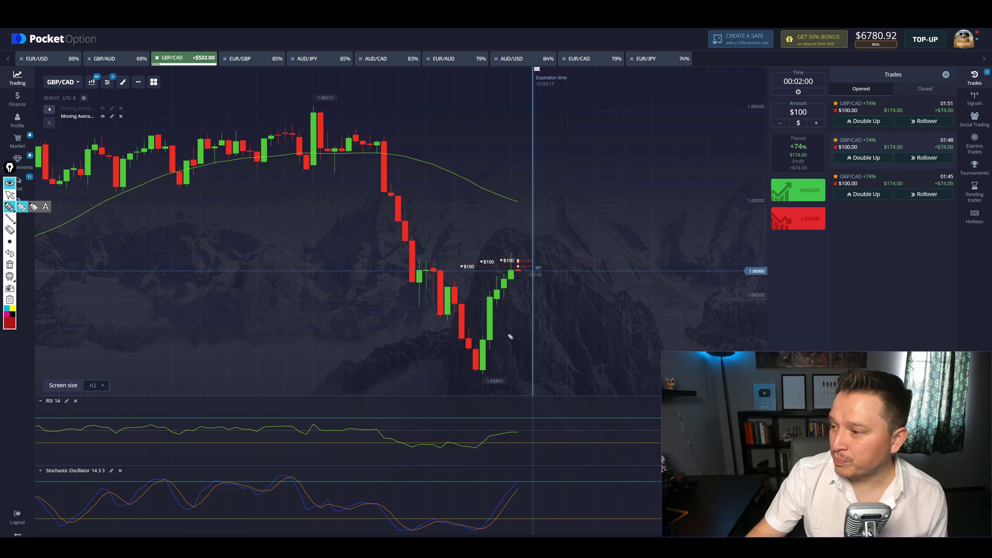
mouse_move(515, 281)
mouse_down()
mouse_move(571, 376)
mouse_move(586, 378)
mouse_up()
drag(552, 365, 595, 320)
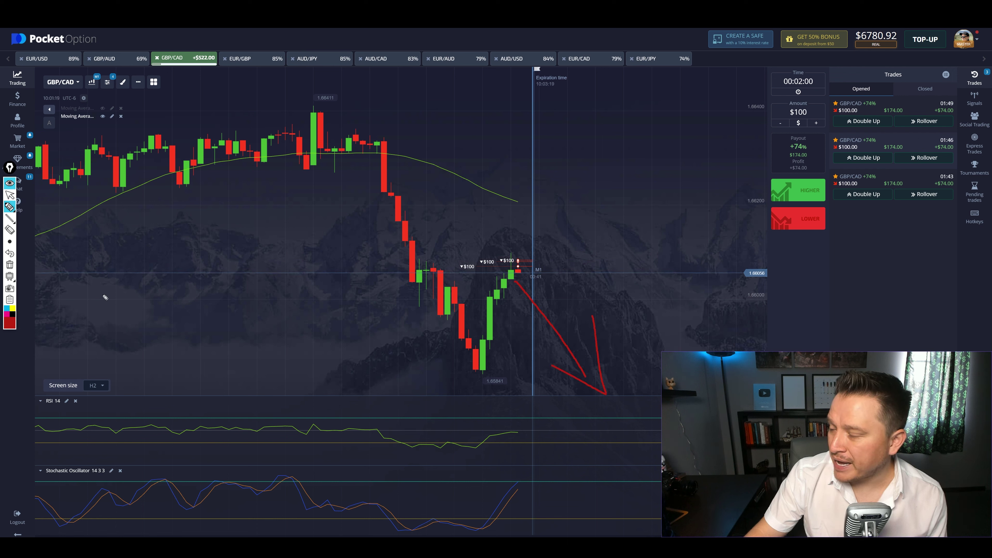
click(10, 194)
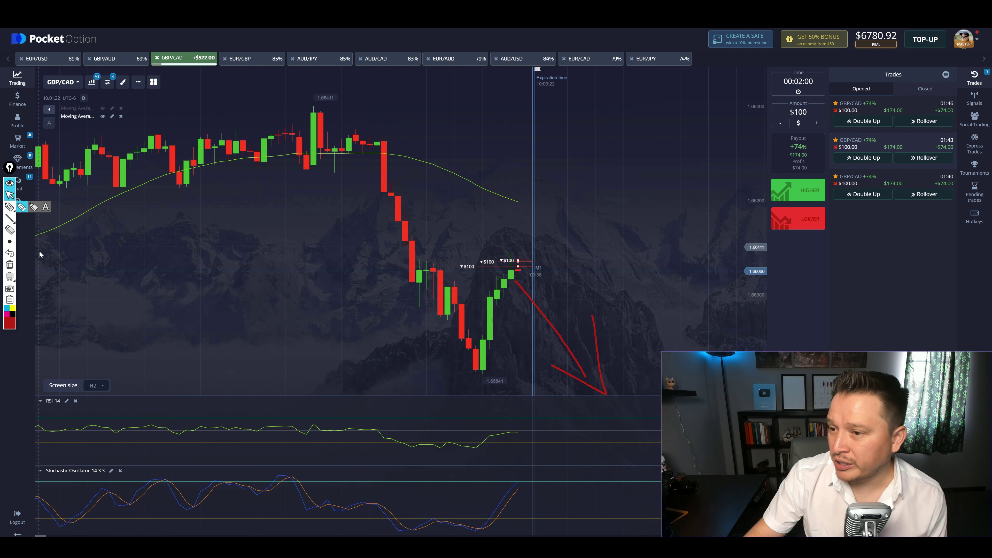
mouse_move(9, 277)
click(11, 265)
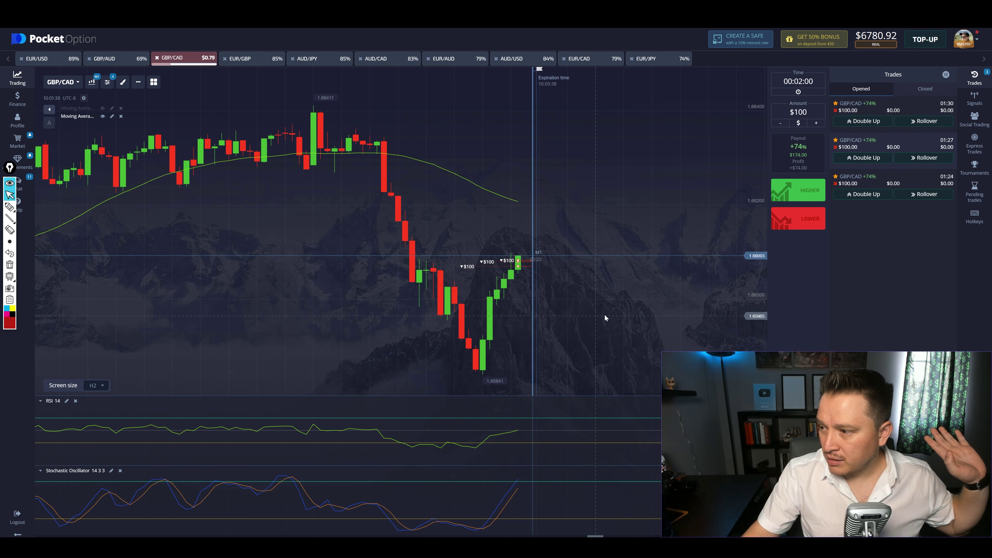
- Add three more 2-minute Lower trades of $100 each on GBP/CAD
click(782, 222)
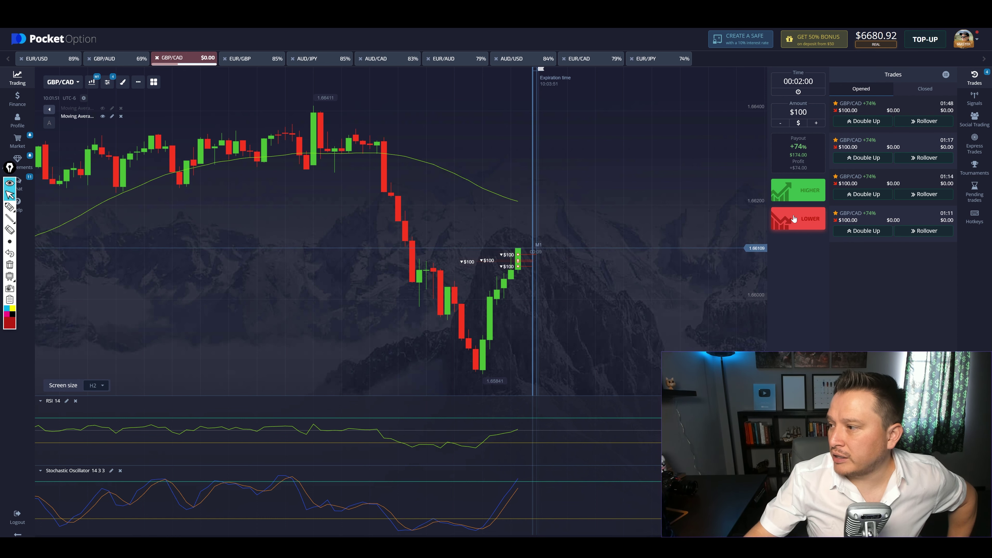
click(794, 219)
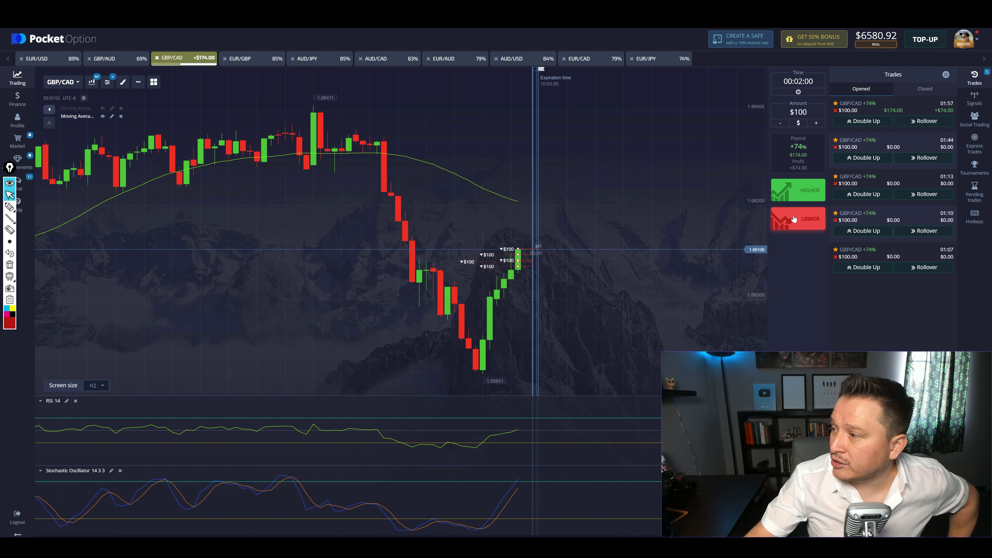
click(793, 219)
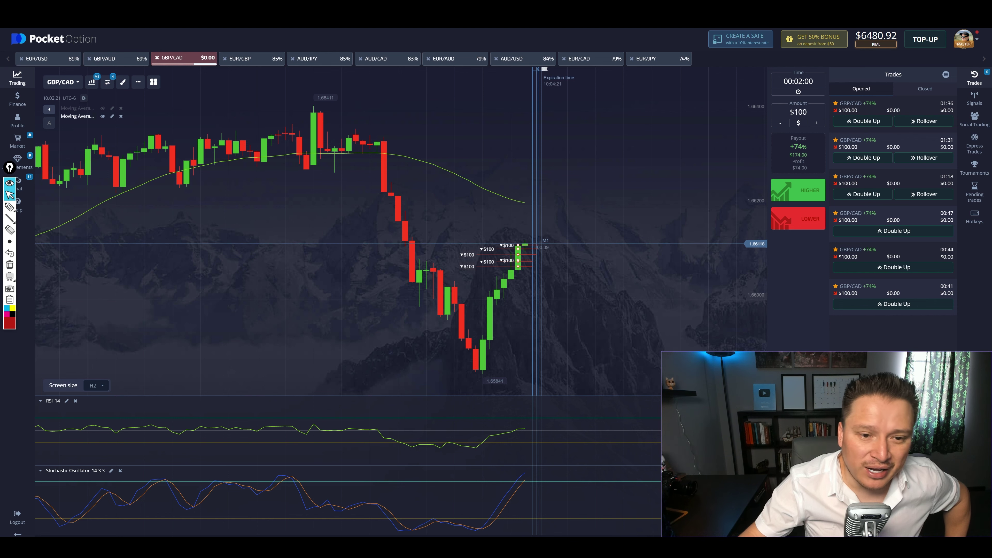
- Place two 2-minute Lower trades of $100 each on AUD/CAD and check the open trades on the GBP/CAD chart
click(377, 58)
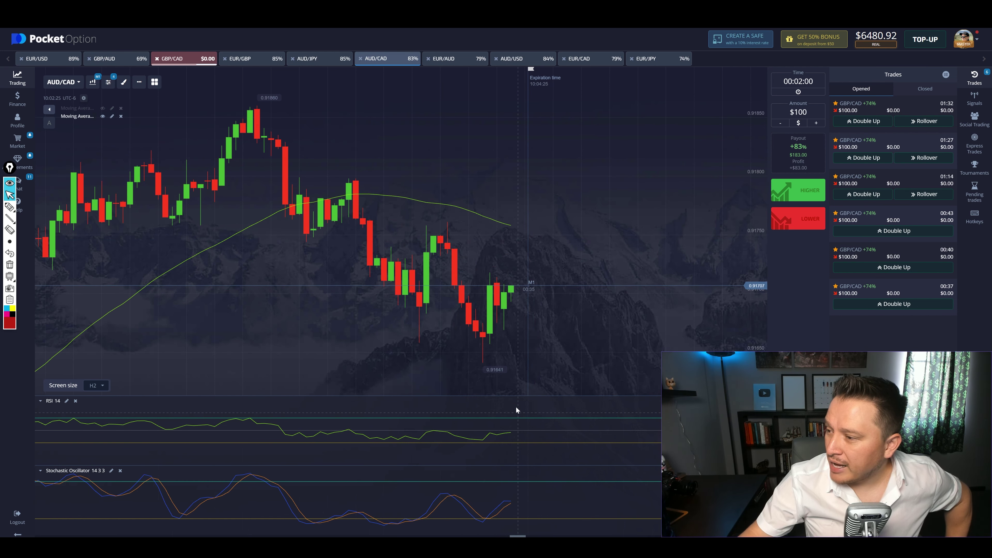
click(788, 224)
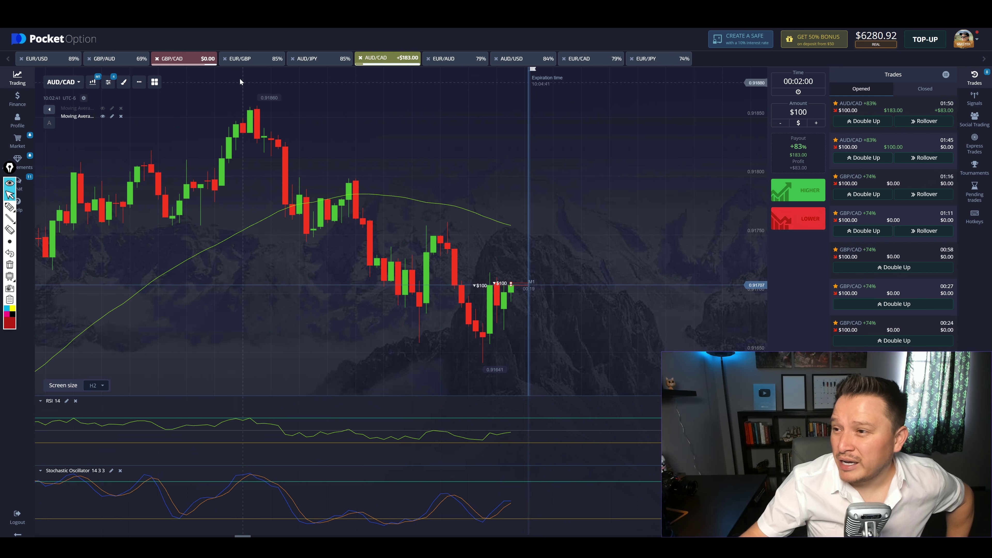
click(39, 62)
click(188, 58)
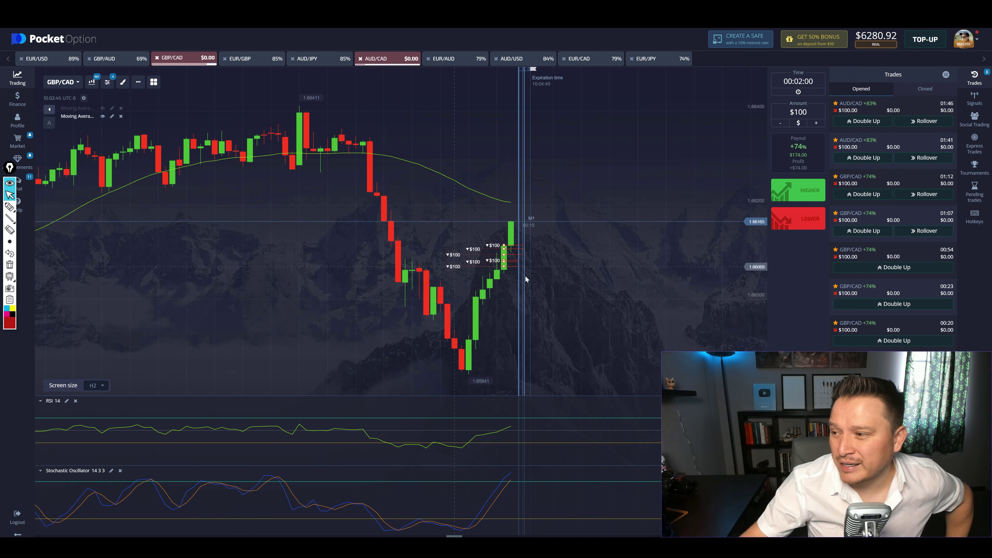
click(393, 55)
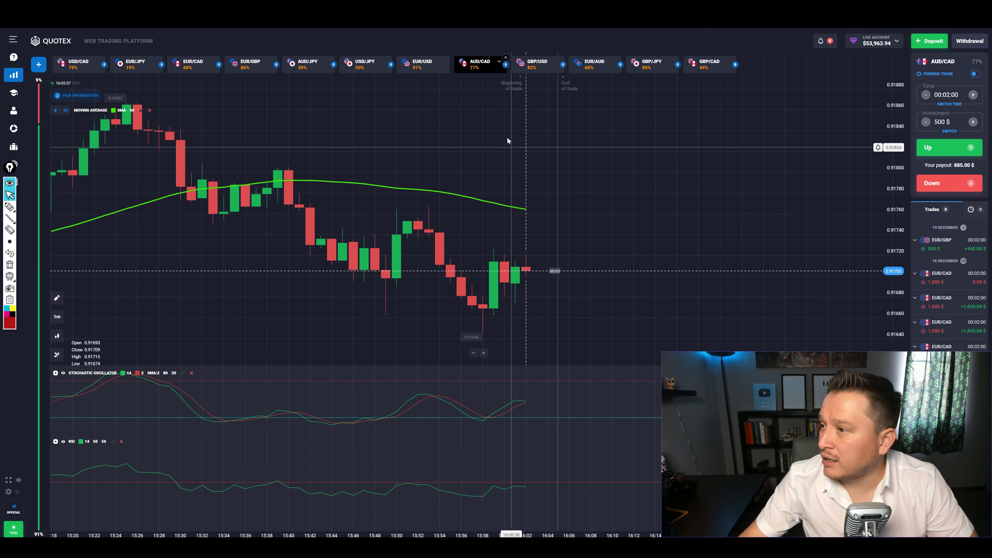
- Switch to Quotex and examine the GBP/USD candles against the moving average, Stochastic Oscillator and RSI
click(538, 63)
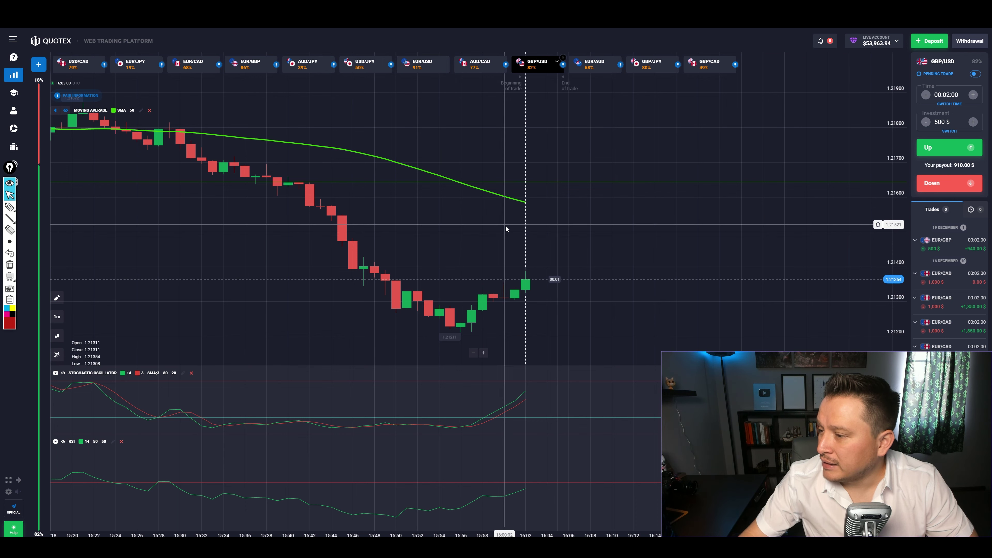
scroll(506, 224, down, 5)
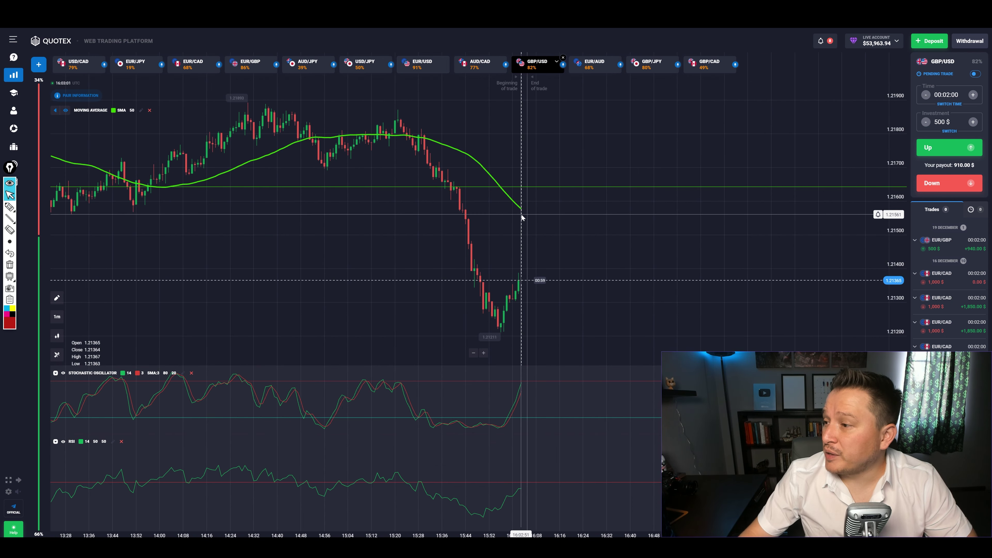
scroll(520, 336, up, 3)
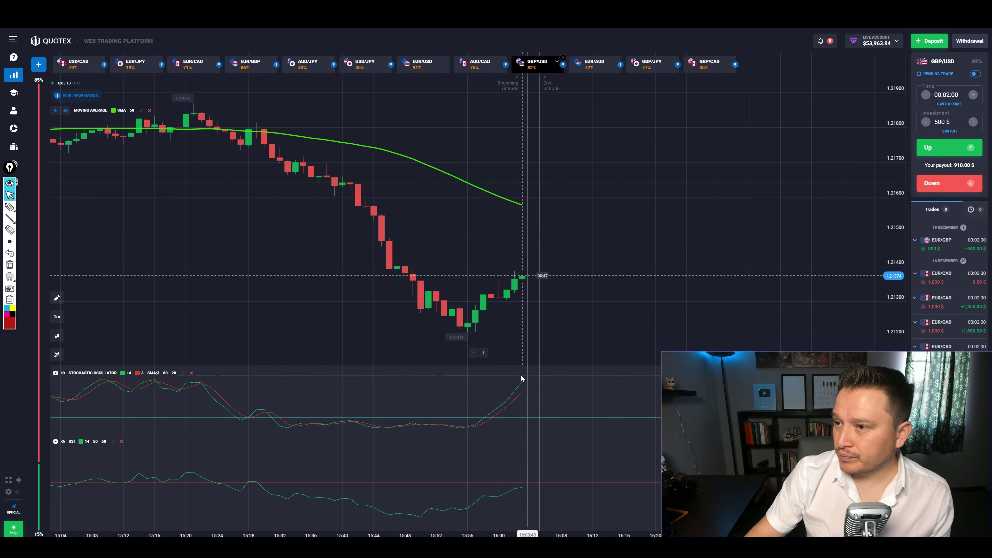
- Return to Pocket Option and follow the open GBP/CAD and AUD/CAD trades, checking the EUR/USD chart as well
key(alt+Tab)
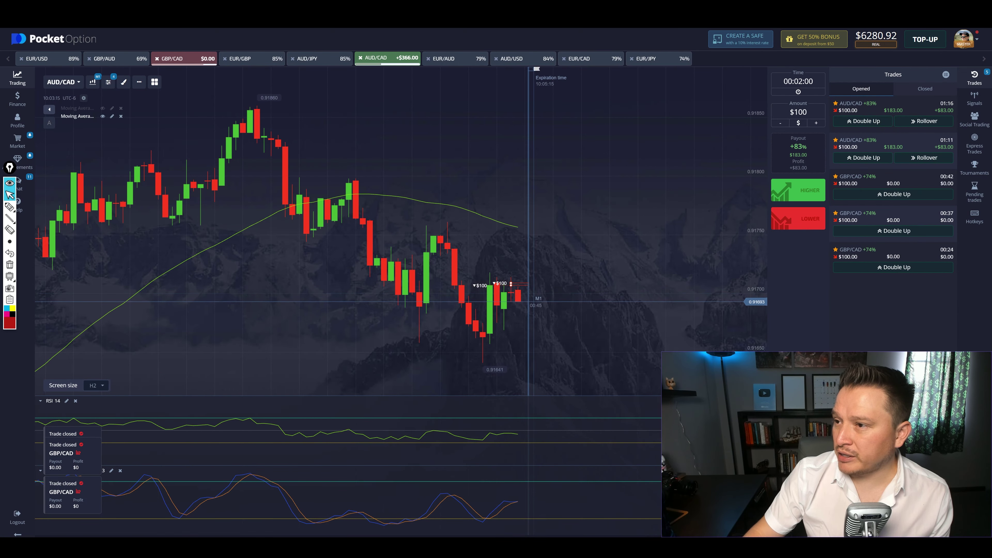
click(193, 62)
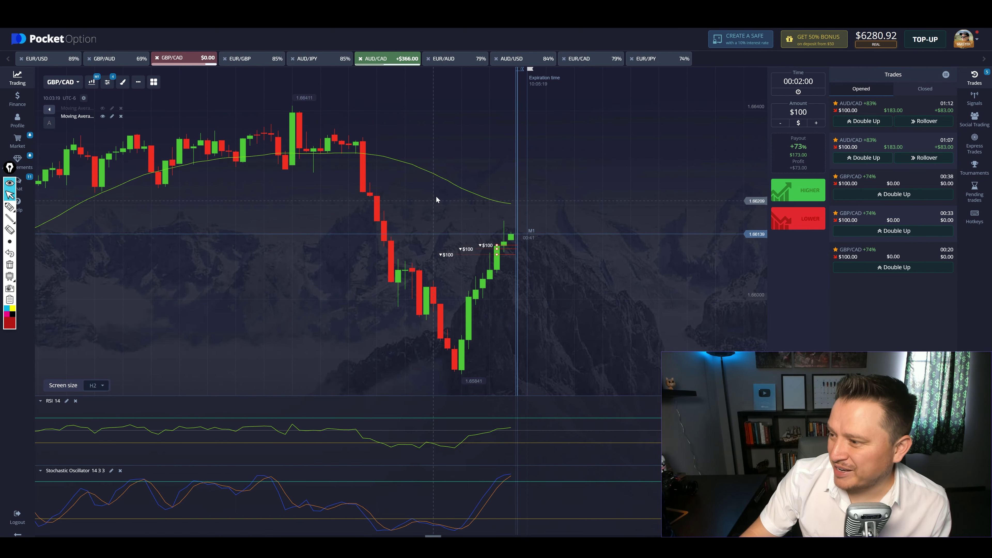
click(377, 58)
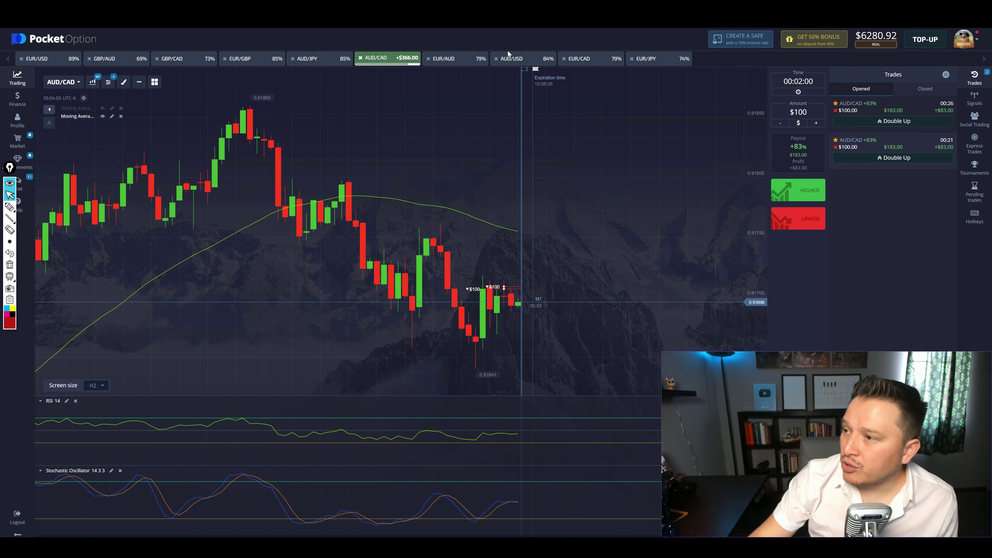
click(61, 59)
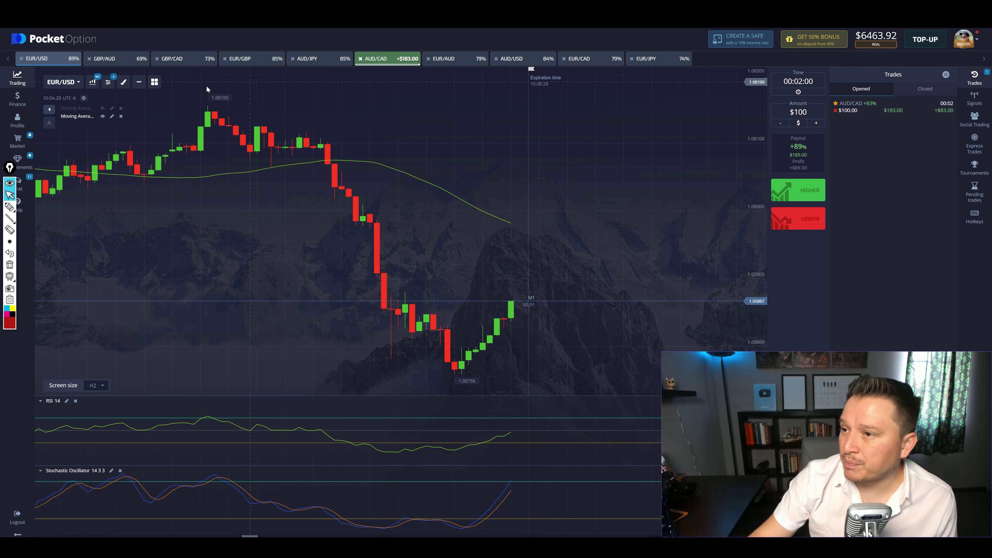
click(183, 59)
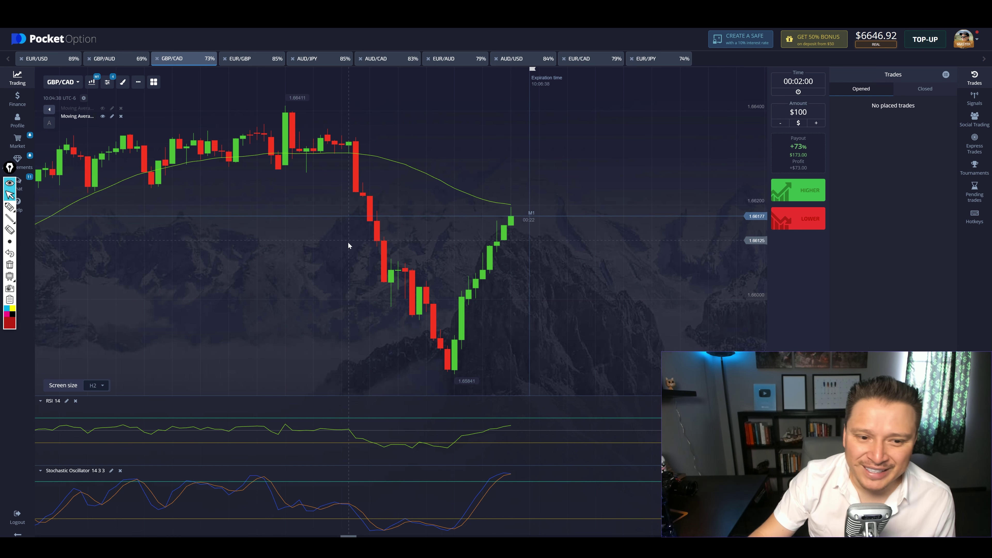
- Examine the EUR/USD, GBP/AUD, GBP/CAD, EUR/GBP, AUD/JPY, AUD/CAD and EUR/AUD charts for a 2-minute trade setup
click(43, 59)
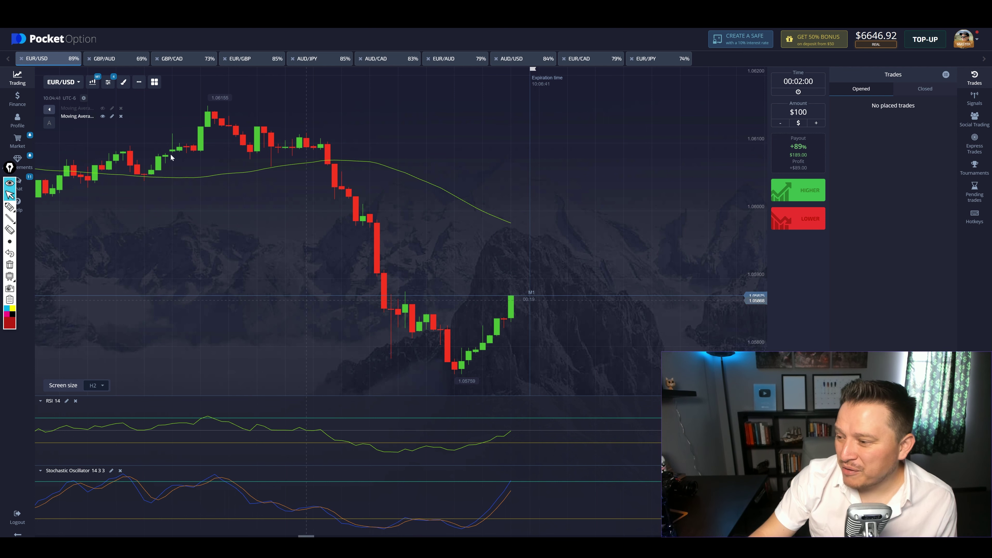
click(119, 58)
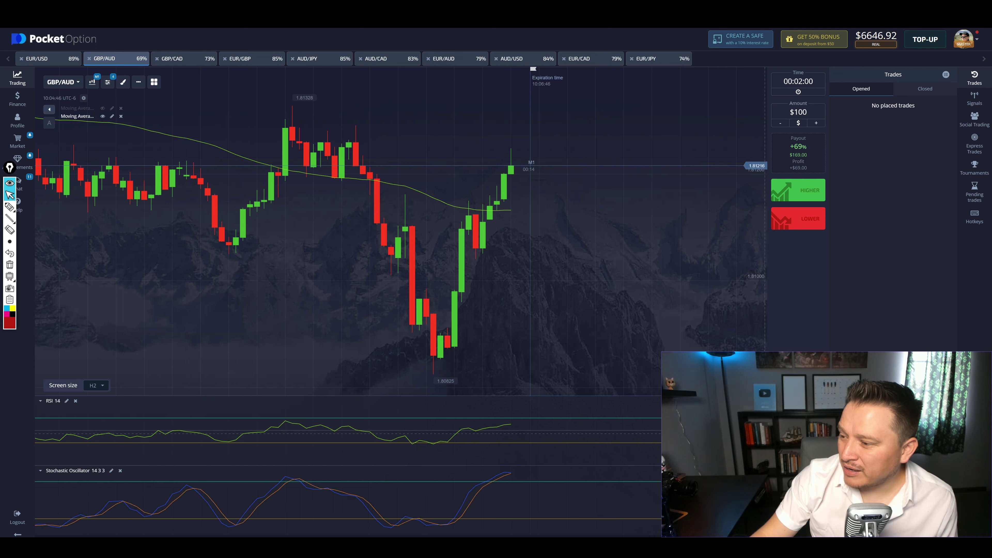
click(178, 58)
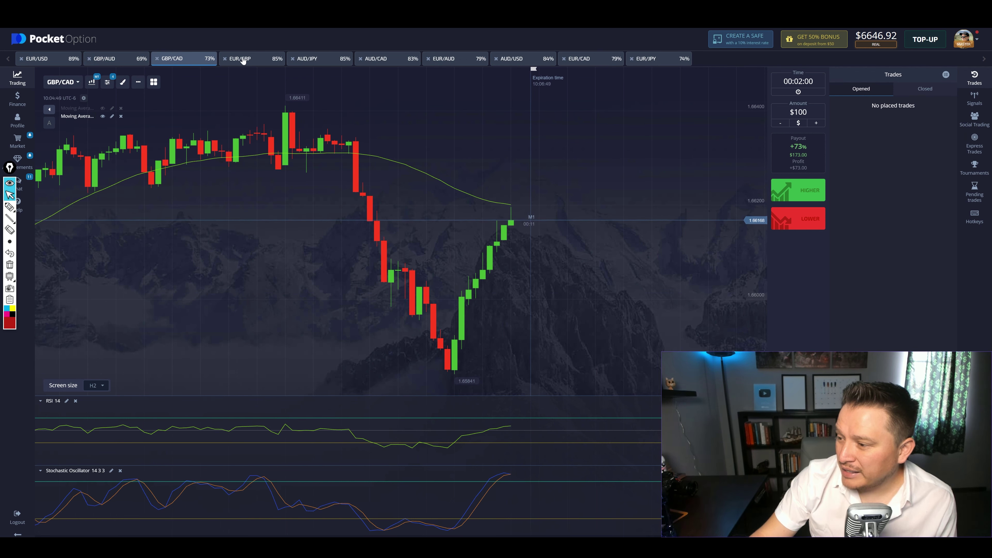
click(243, 60)
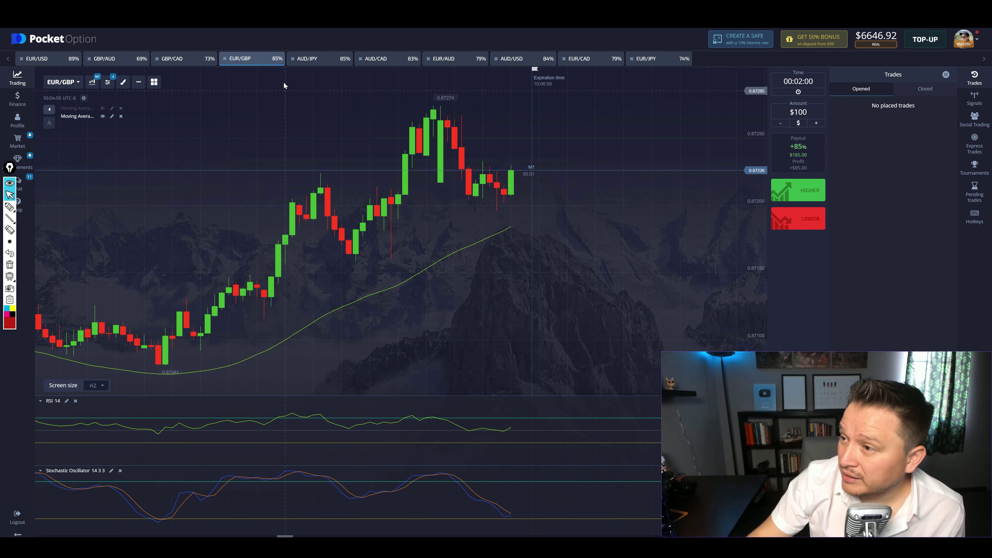
click(320, 59)
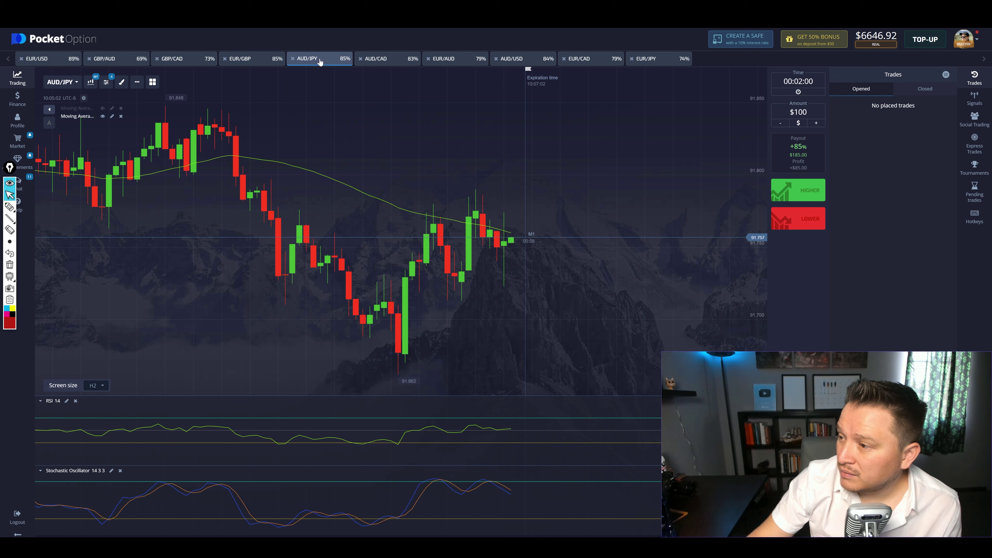
click(393, 63)
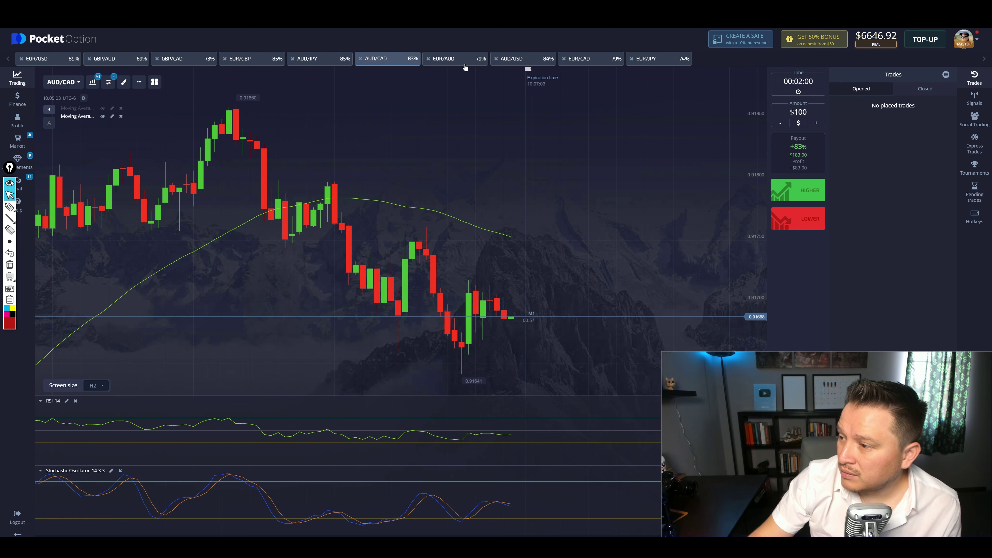
click(465, 65)
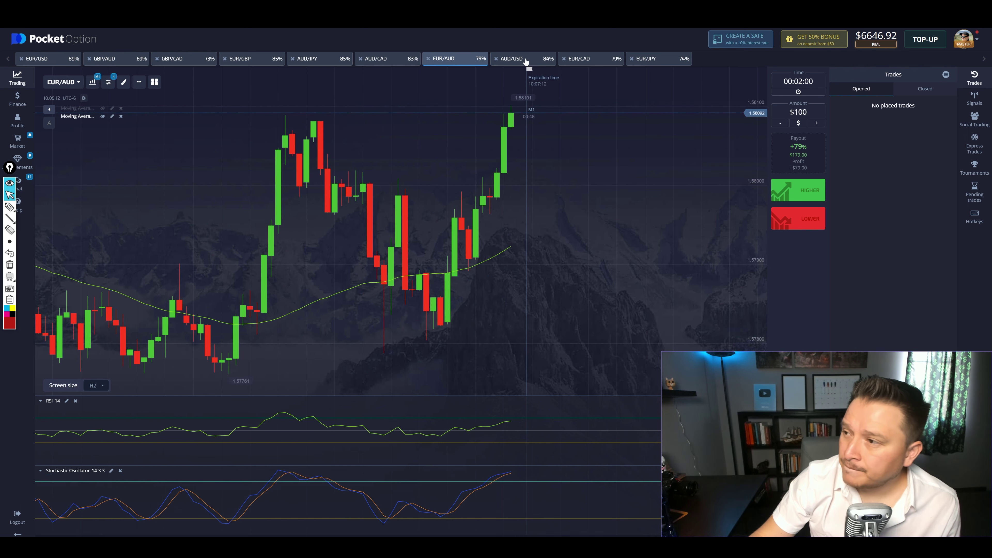
- Check the closed trades list and examine the AUD/USD, EUR/CAD and EUR/JPY charts for an entry
click(923, 90)
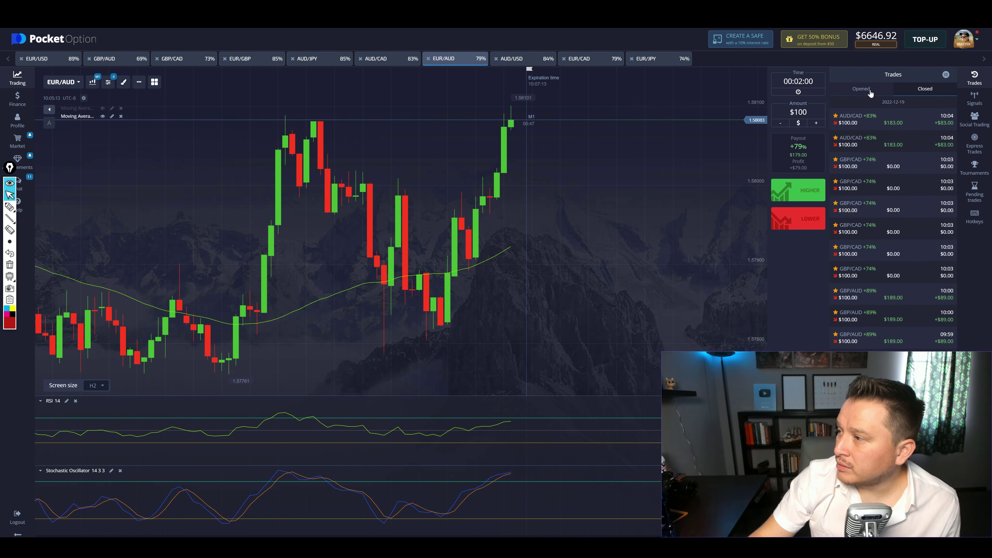
click(870, 93)
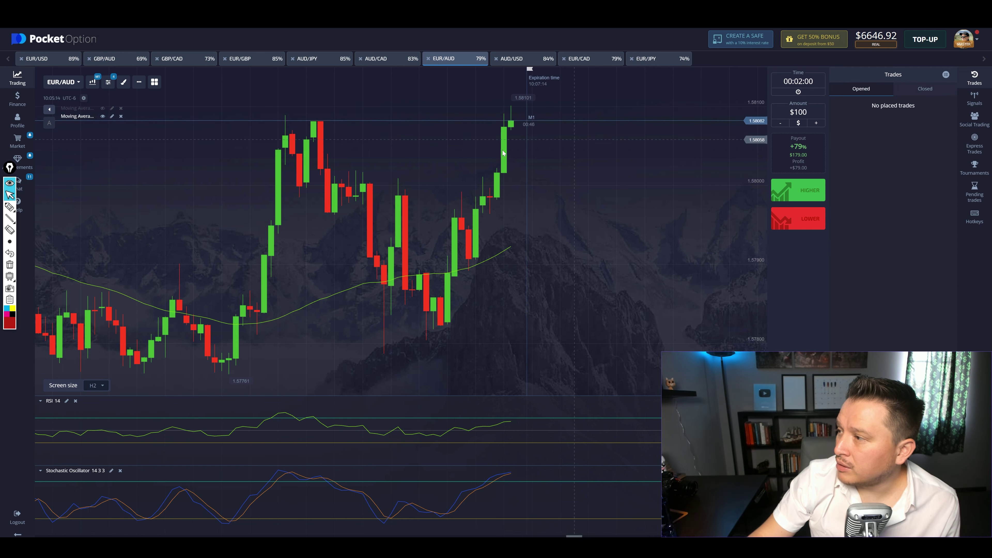
click(522, 59)
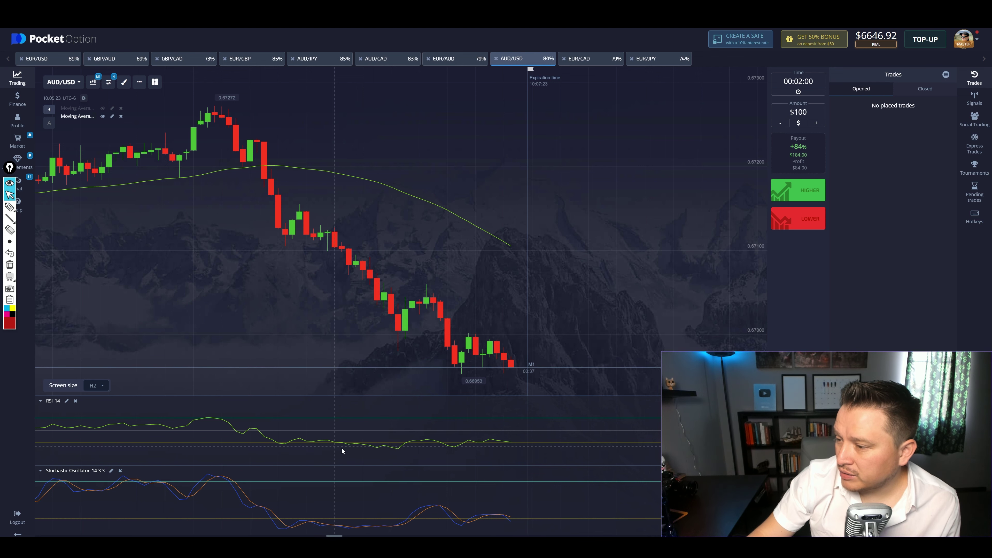
click(581, 58)
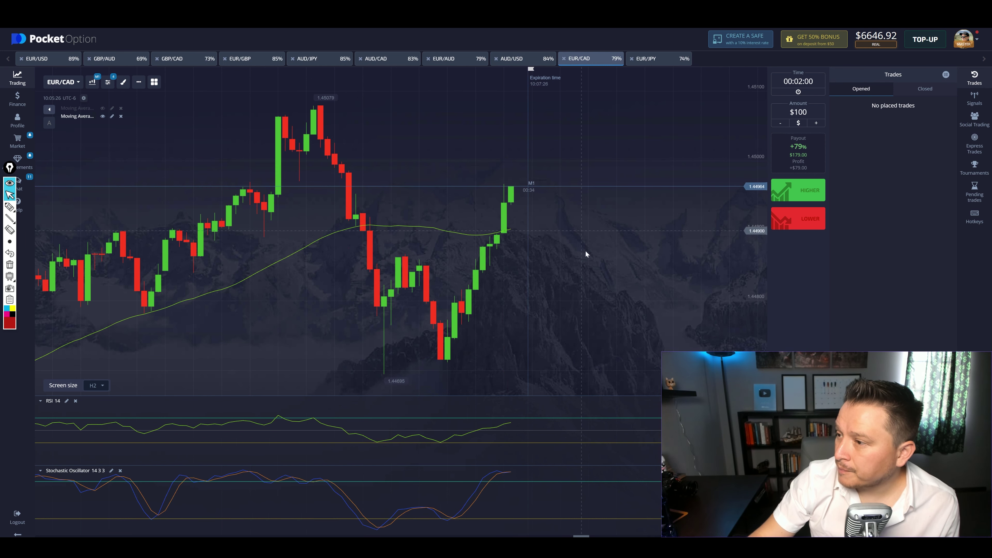
click(647, 61)
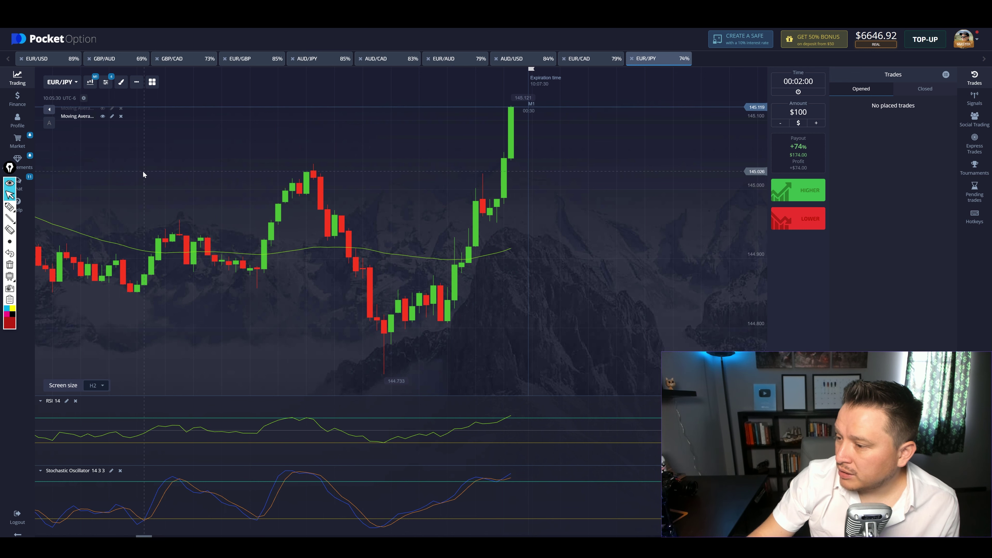
- Go through the currency pairs again from EUR/USD to EUR/AUD, comparing price with the moving average, RSI and Stochastic, and return to EUR/USD
click(51, 59)
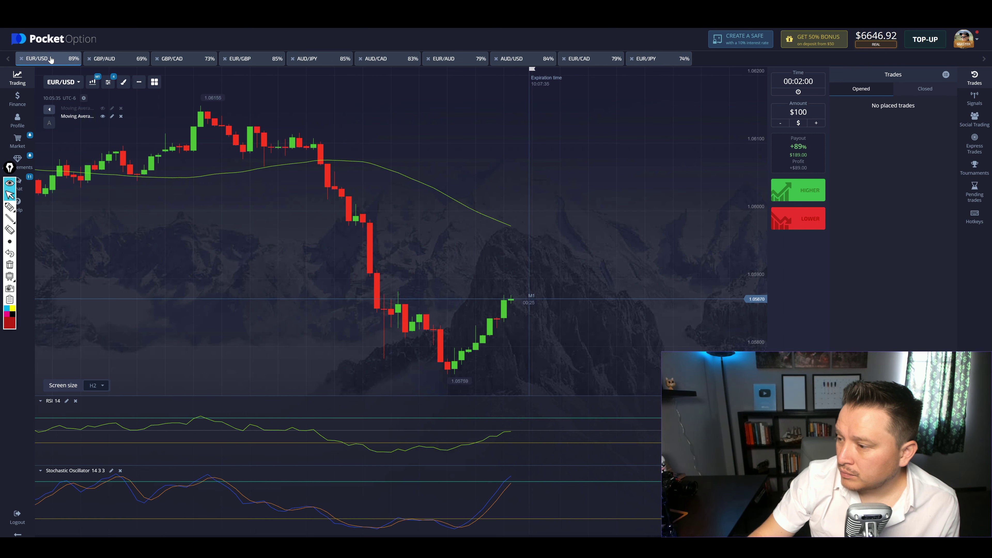
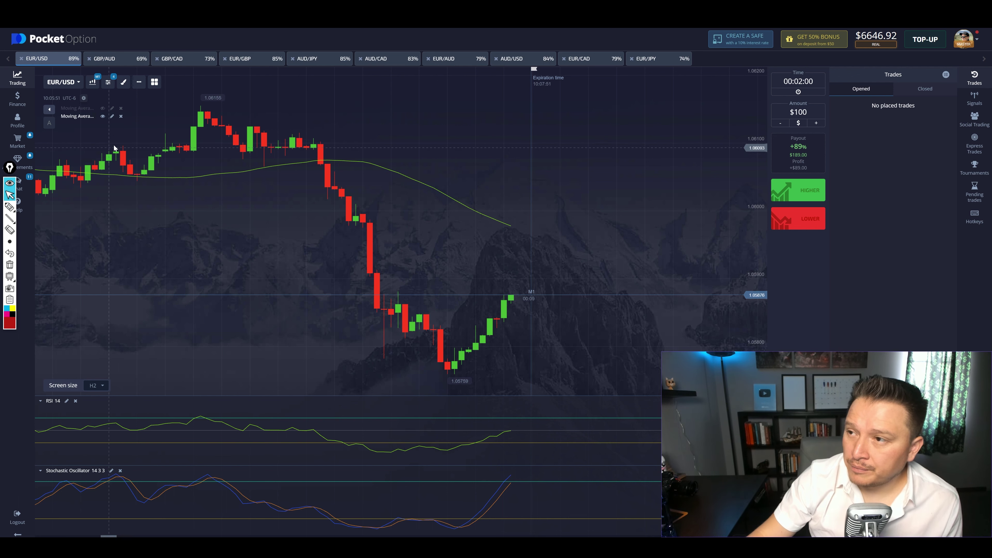
click(116, 60)
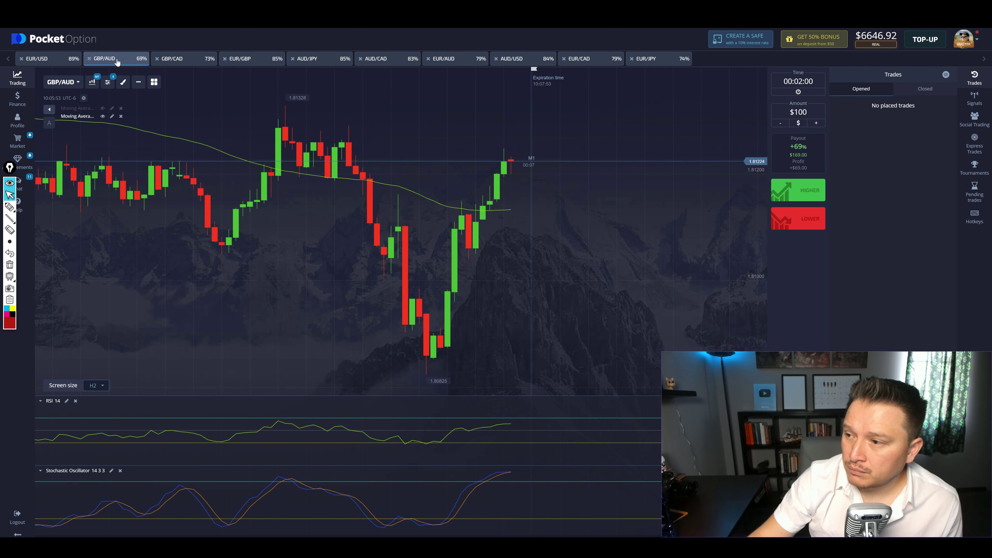
click(185, 60)
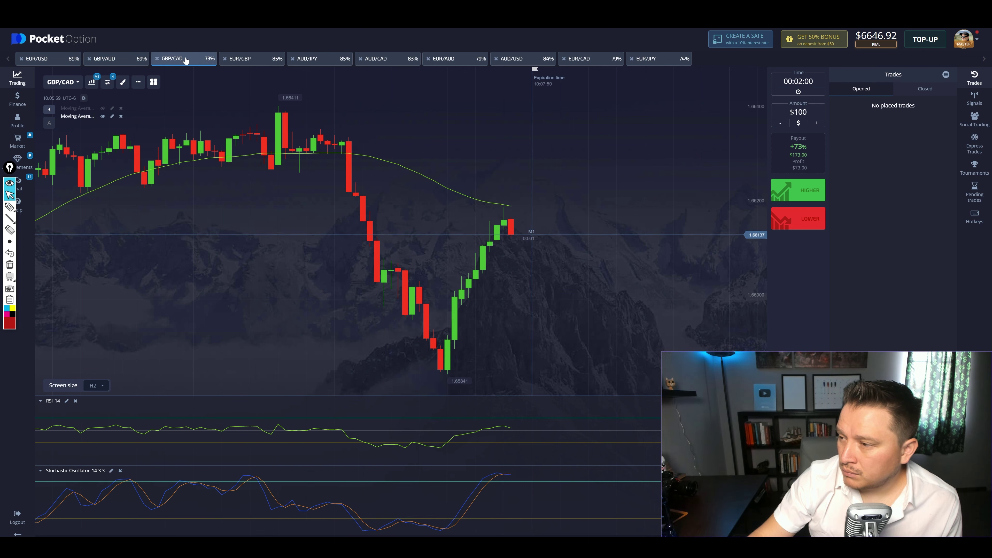
click(252, 58)
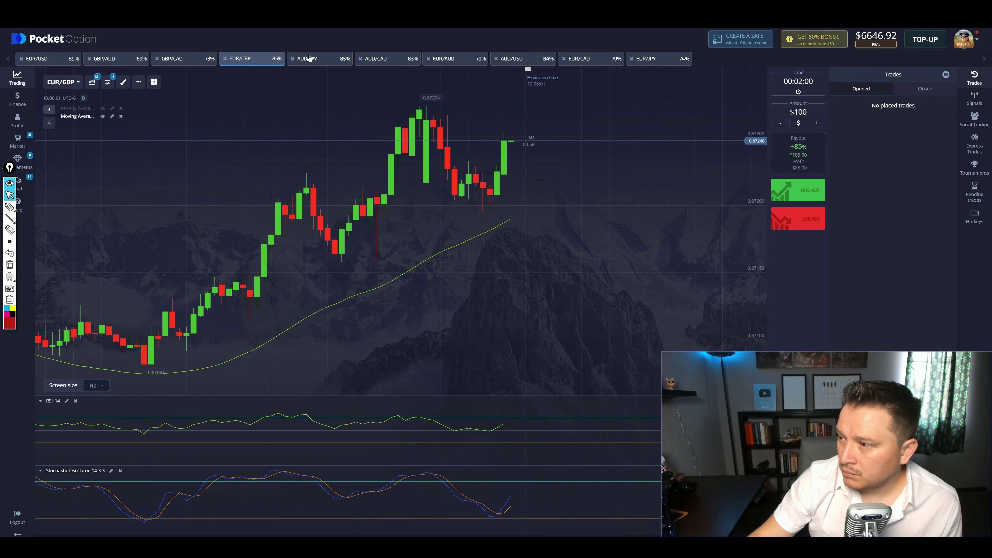
click(309, 58)
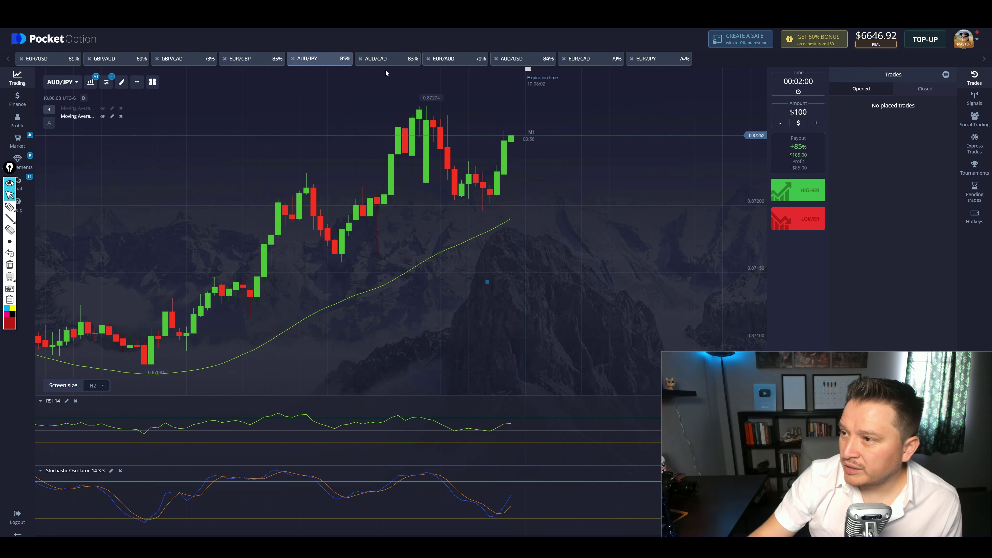
click(393, 58)
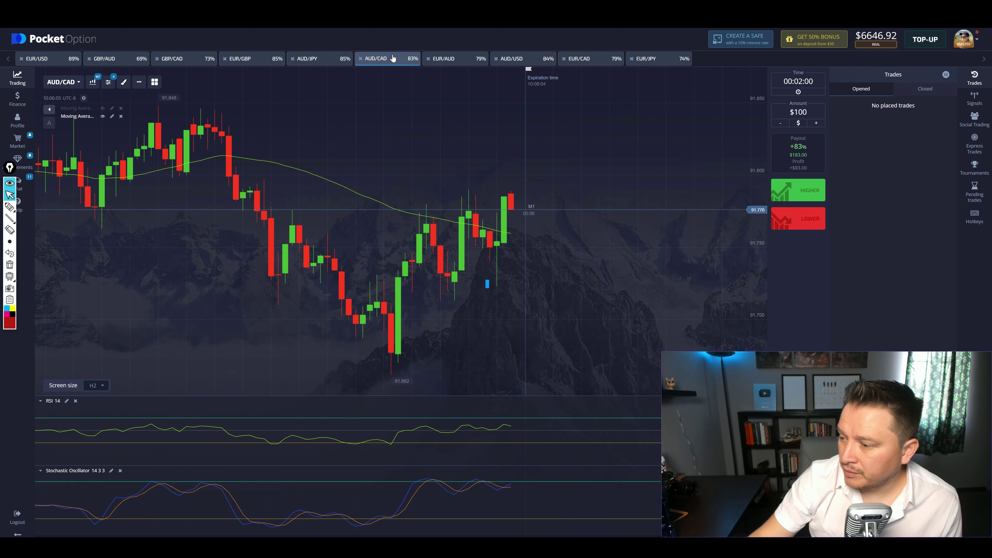
click(320, 61)
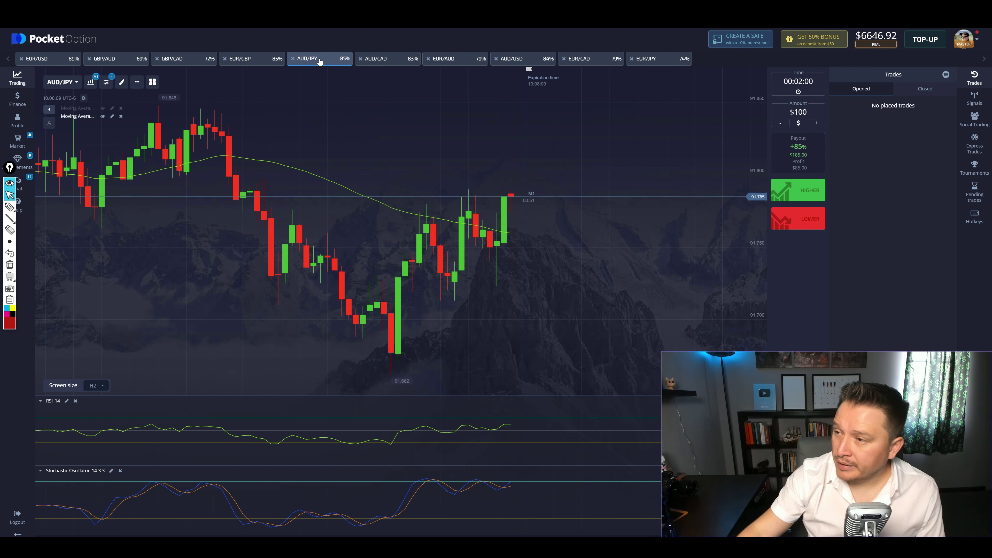
click(398, 58)
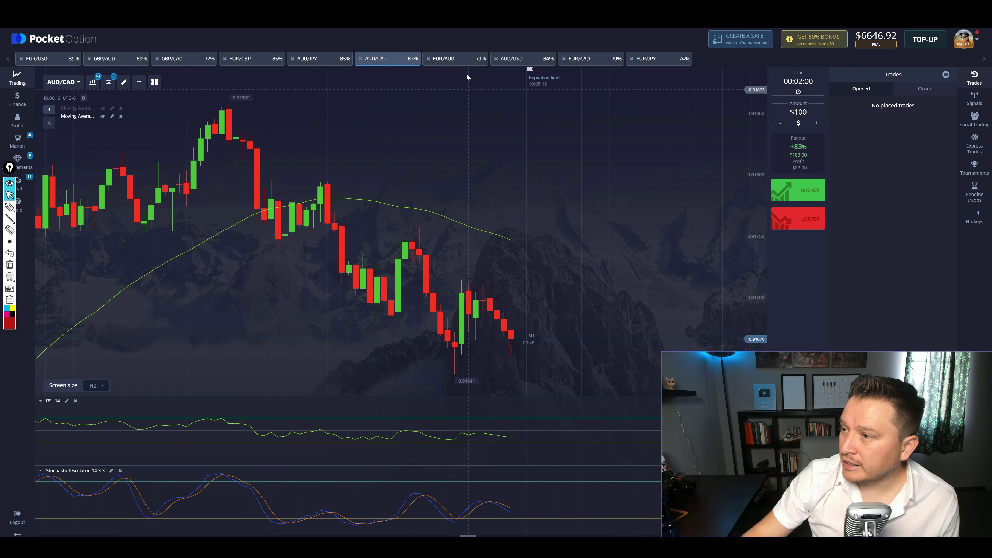
click(464, 60)
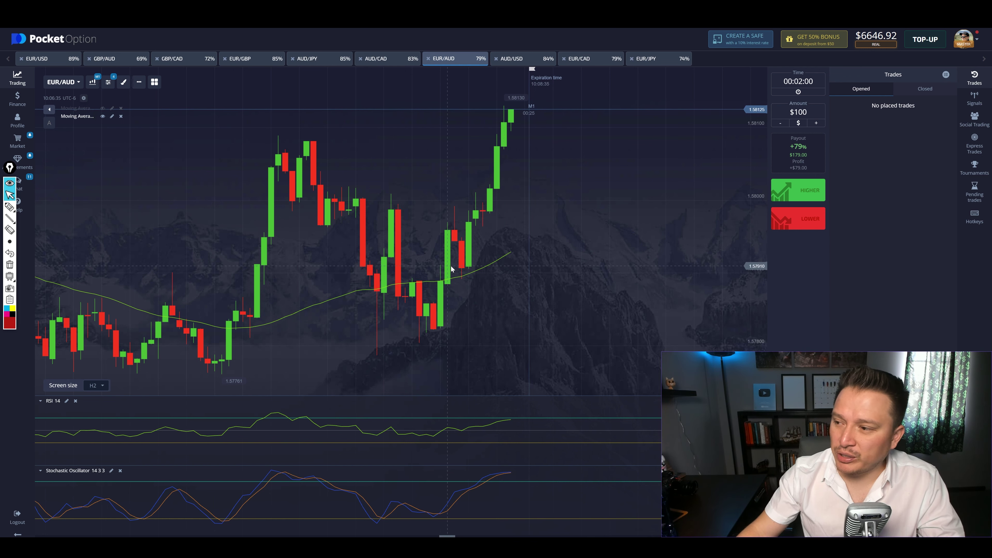
click(59, 60)
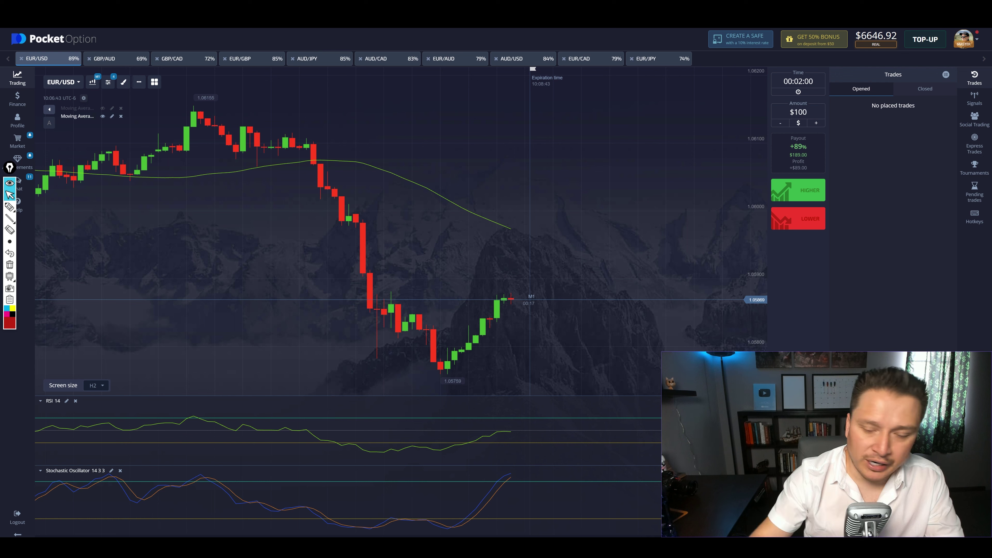
- Place a $100 Lower trade on EUR/USD with a 2-minute expiration, check the GBP/CAD chart and return to EUR/USD
click(805, 227)
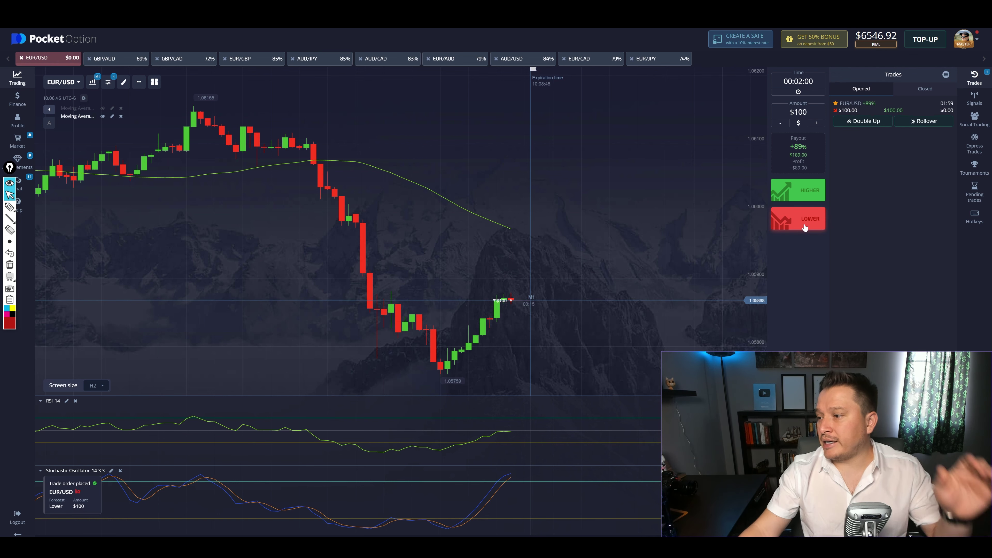
scroll(517, 326, up, 3)
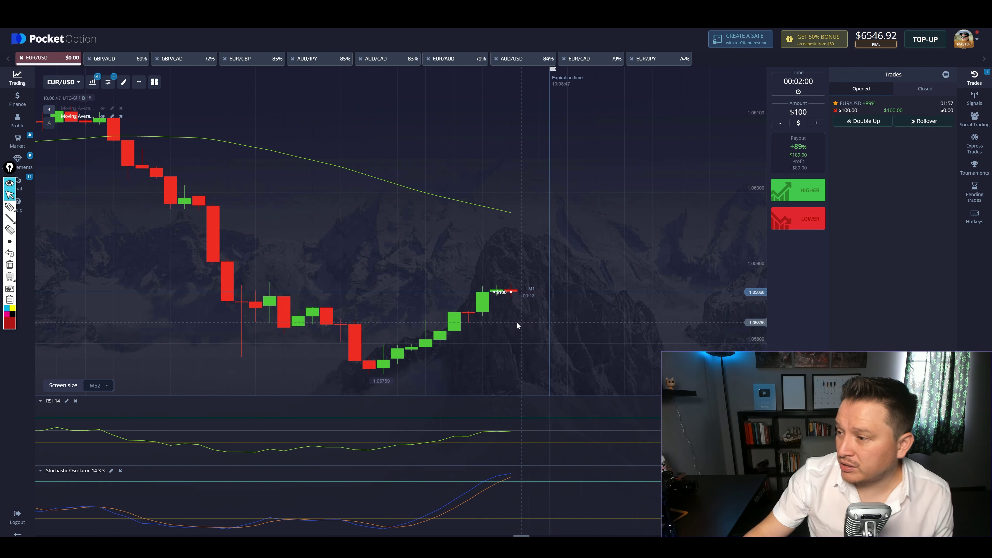
scroll(534, 339, down, 3)
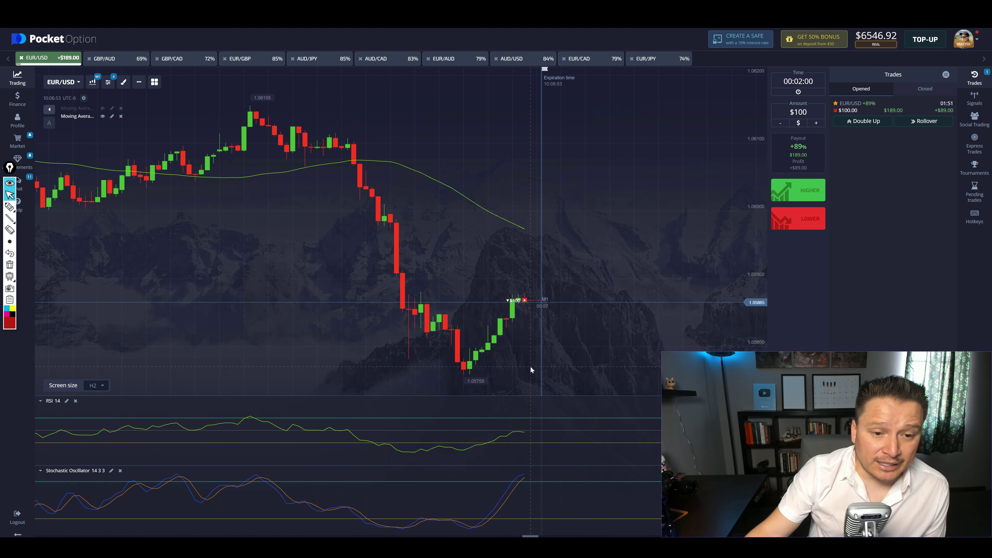
click(204, 58)
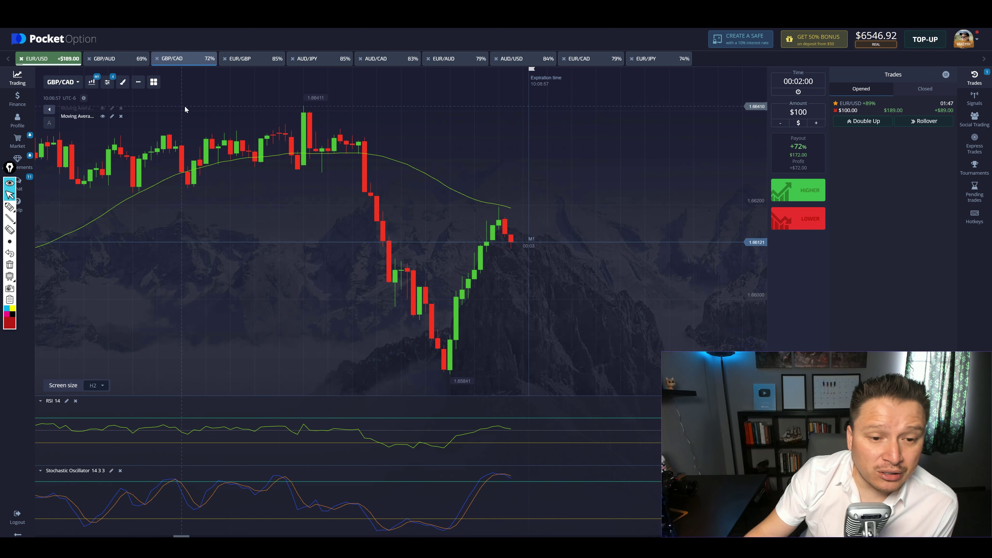
click(67, 58)
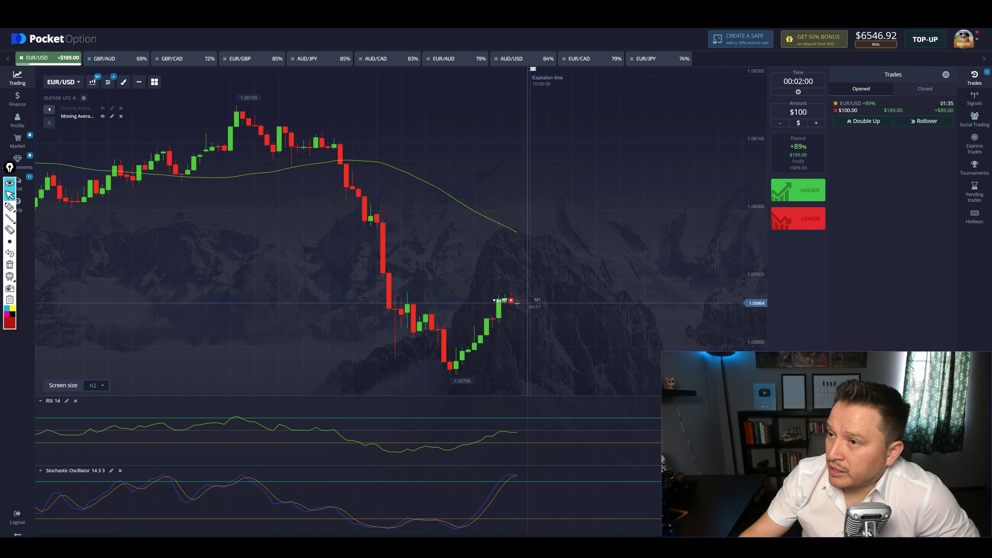
- Switch to Quotex and examine the USD/CAD and EUR/CAD charts against the moving average, Stochastic and RSI for an entry
key(alt+Tab)
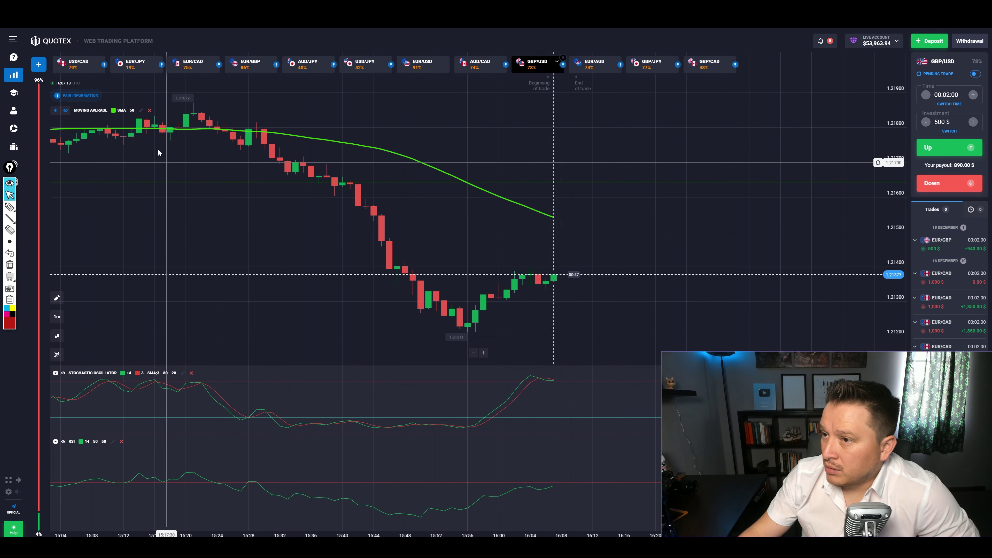
click(79, 67)
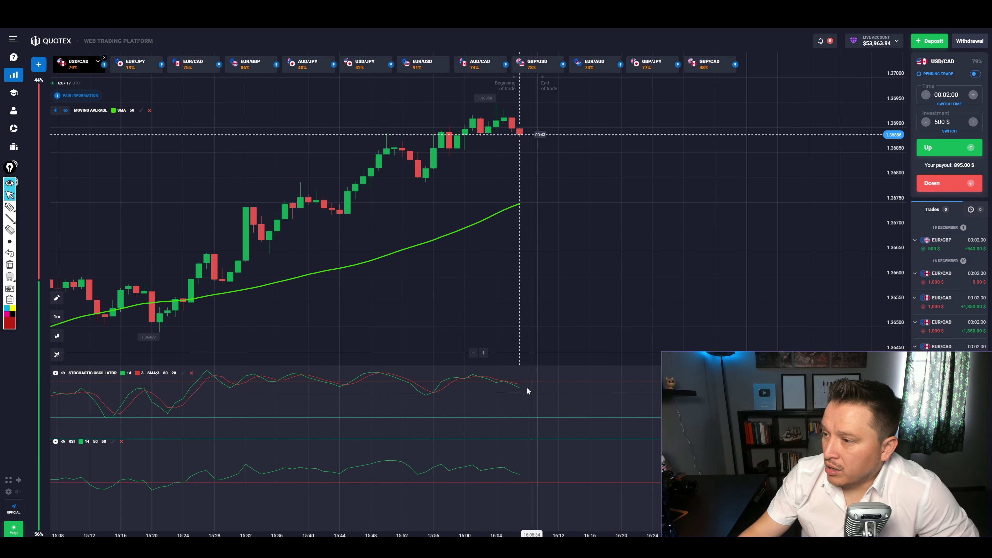
scroll(434, 246, down, 2)
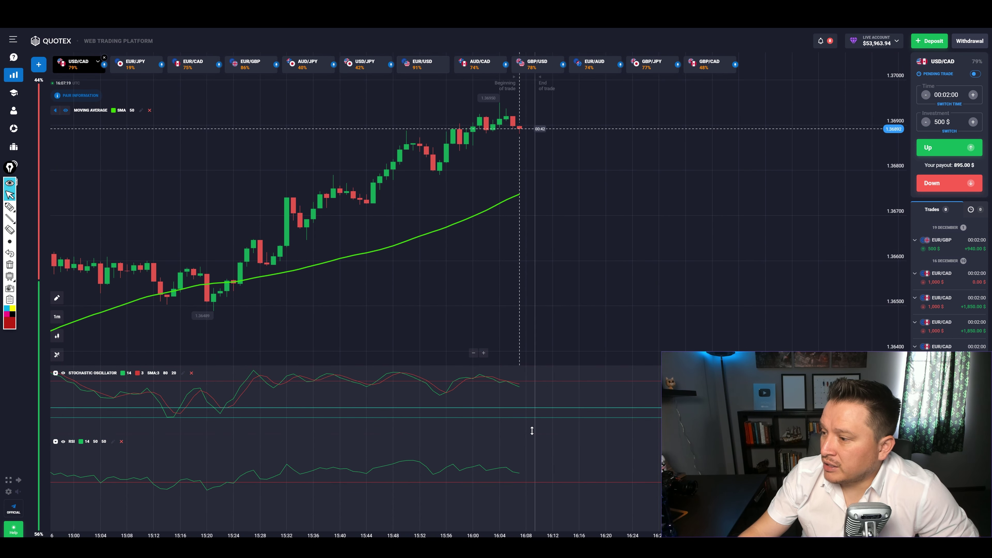
scroll(568, 383, down, 3)
scroll(569, 383, down, 2)
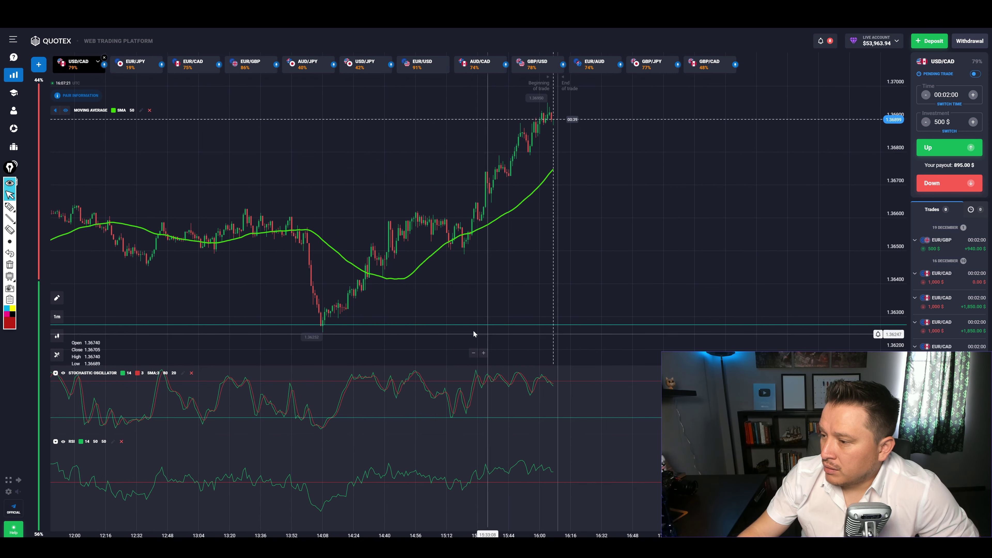
scroll(573, 290, up, 5)
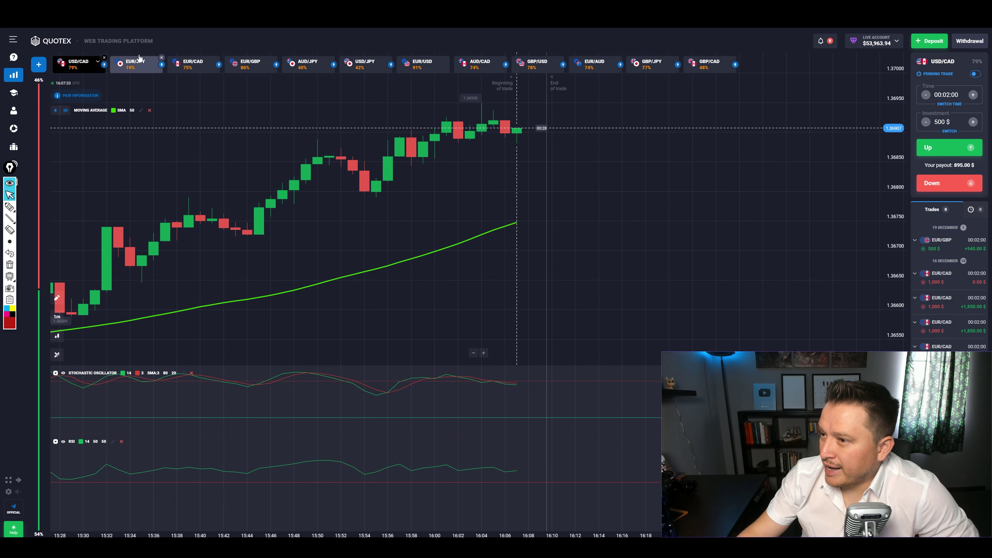
click(205, 66)
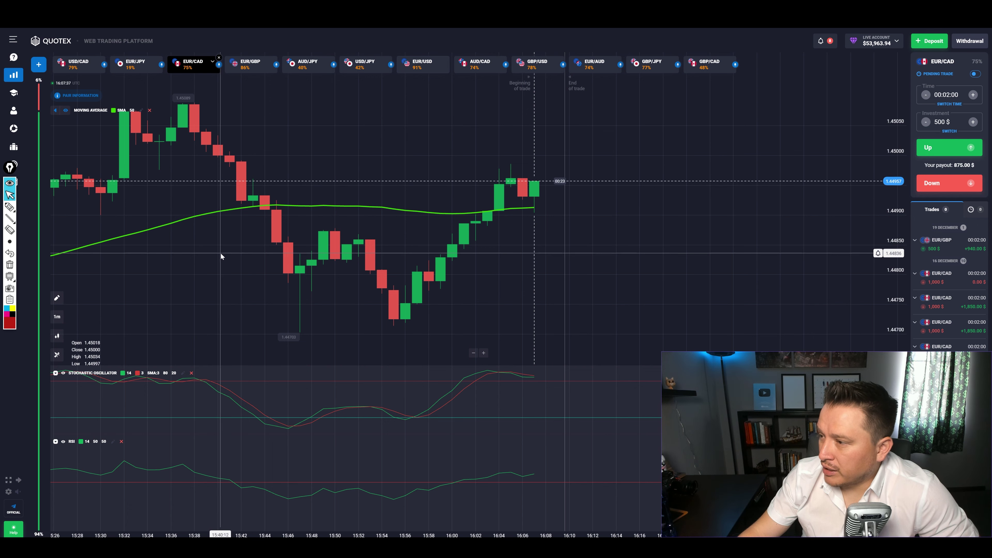
scroll(530, 392, down, 10)
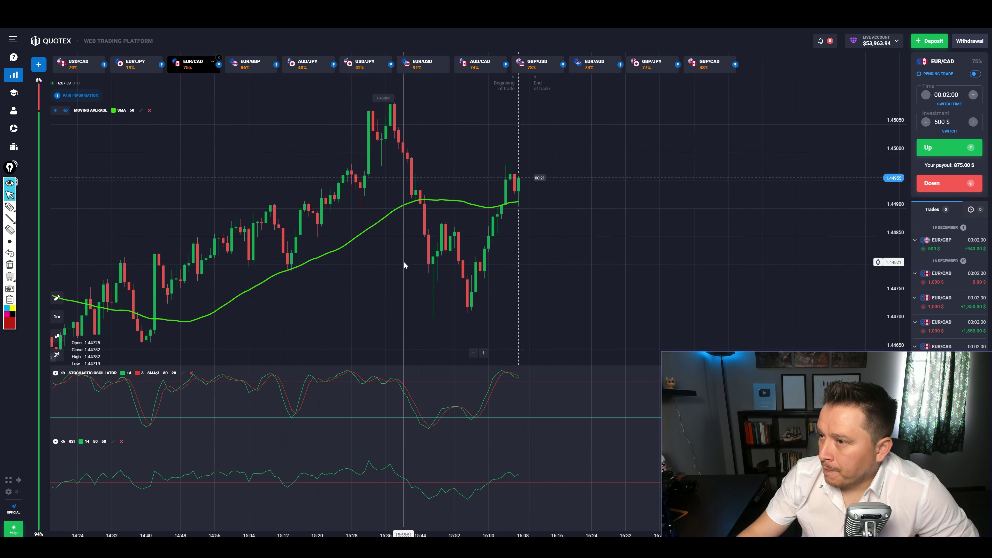
scroll(537, 341, up, 10)
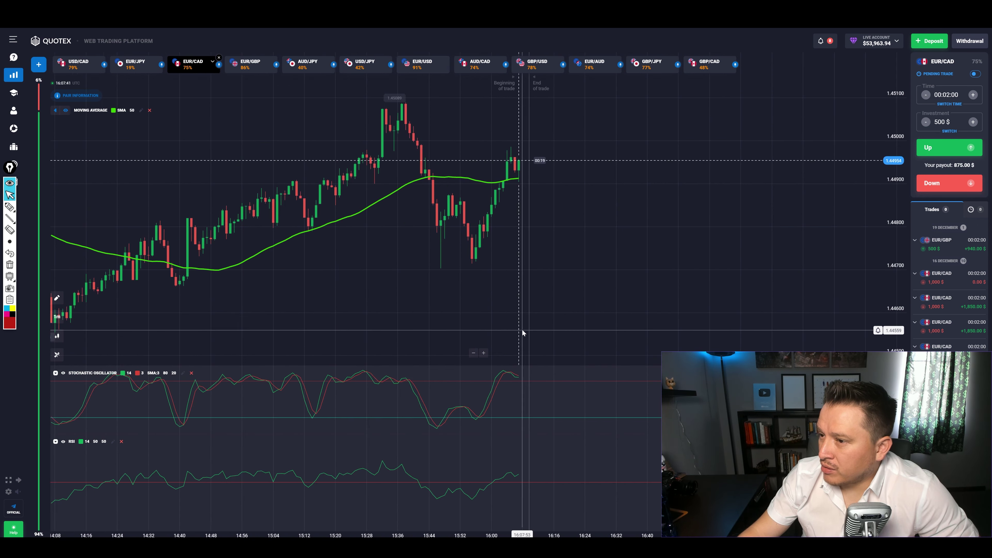
click(250, 74)
- Place three $500 Down trades on EUR/USD with a 2-minute duration
click(423, 69)
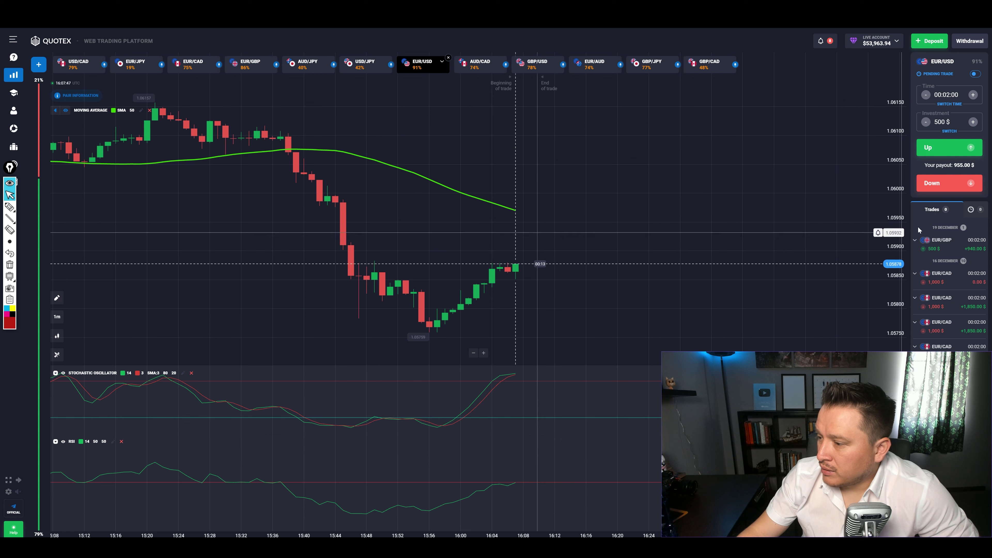
click(946, 183)
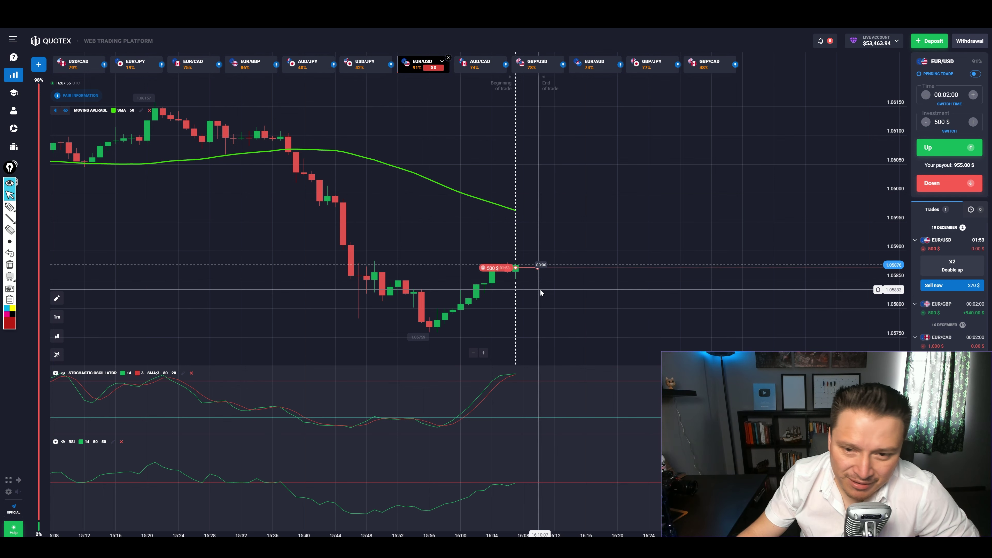
click(932, 190)
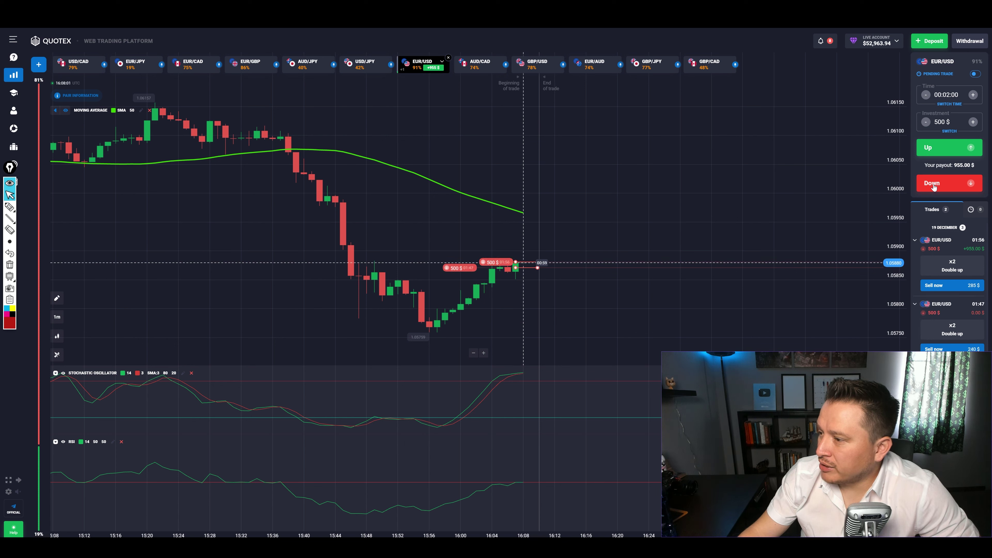
click(933, 187)
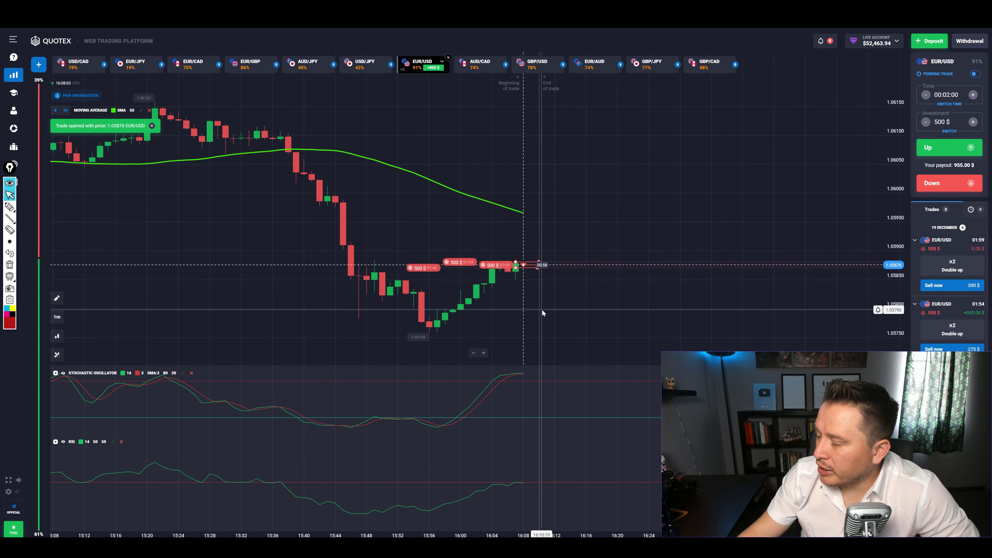
- Place two $500 Down trades on GBP/USD with a 2-minute duration
click(538, 64)
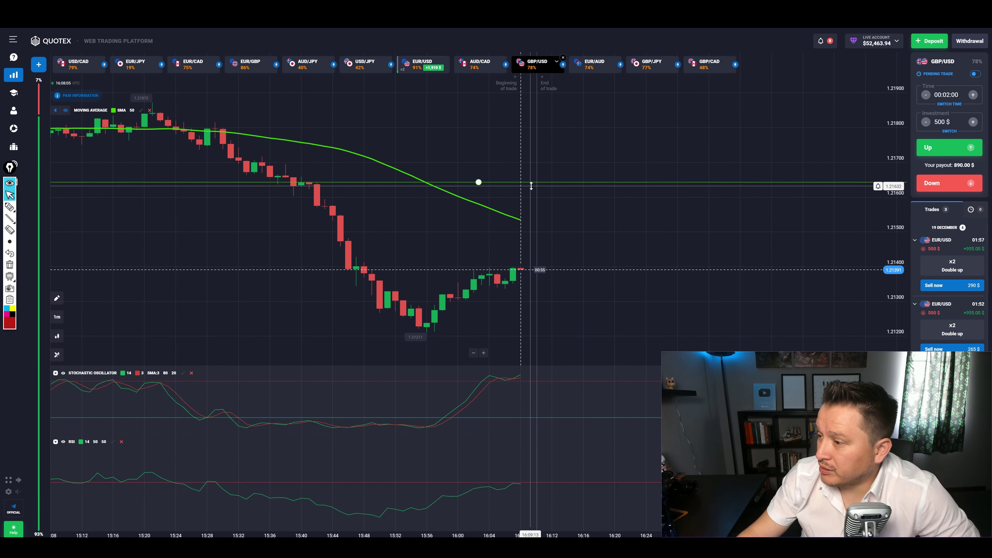
drag(531, 185, 533, 182)
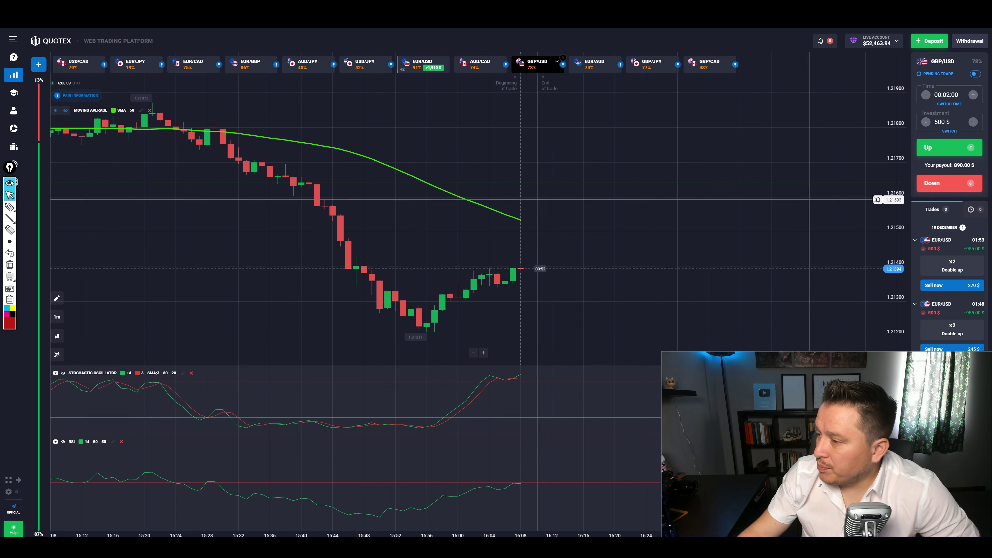
click(926, 186)
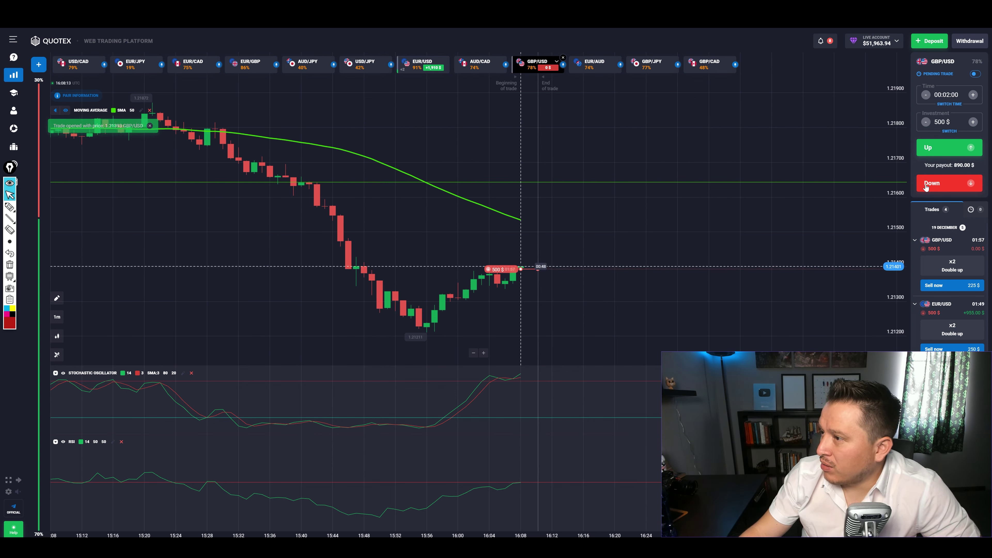
click(926, 185)
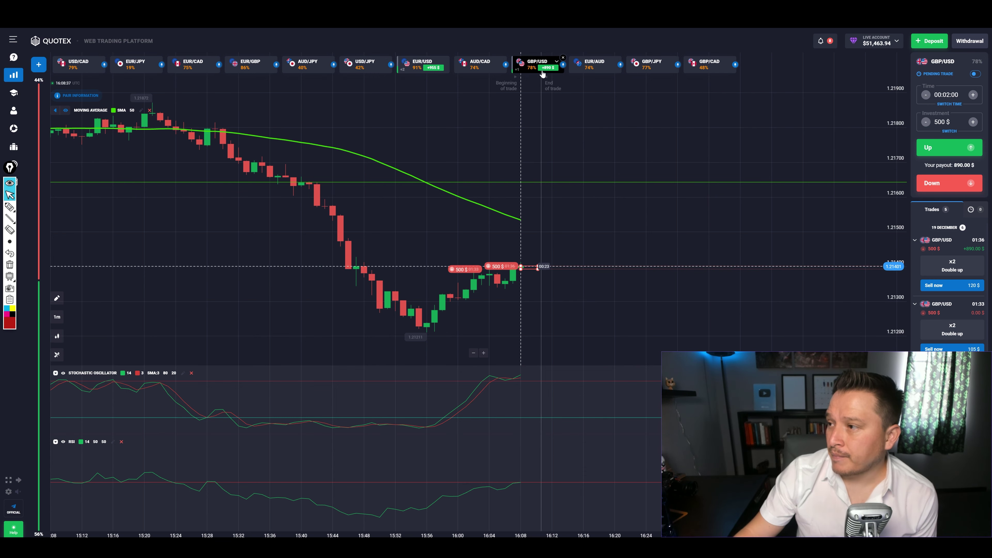
- Check the open EUR/USD trades on the chart and switch to Pocket Option to review the closed trades list
click(432, 69)
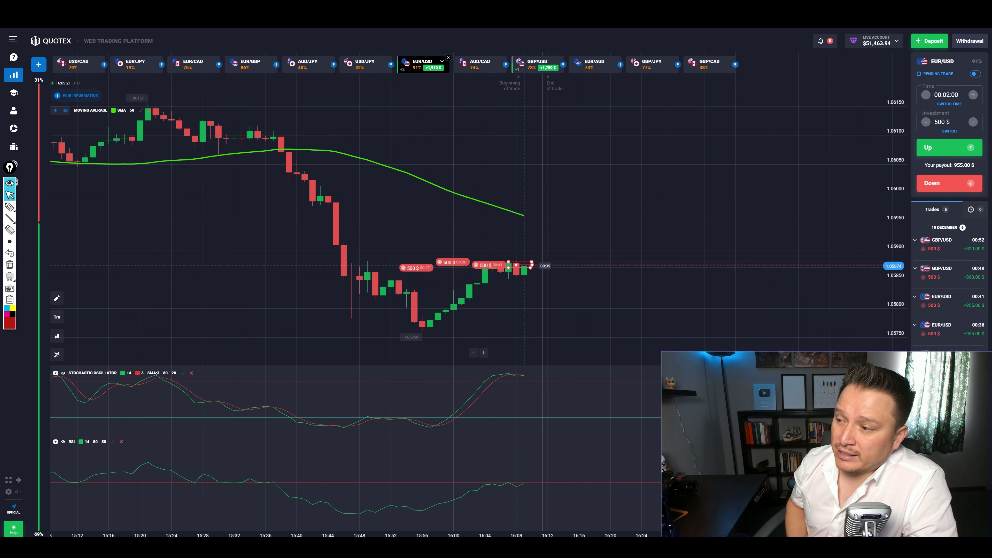
key(ctrl+Tab)
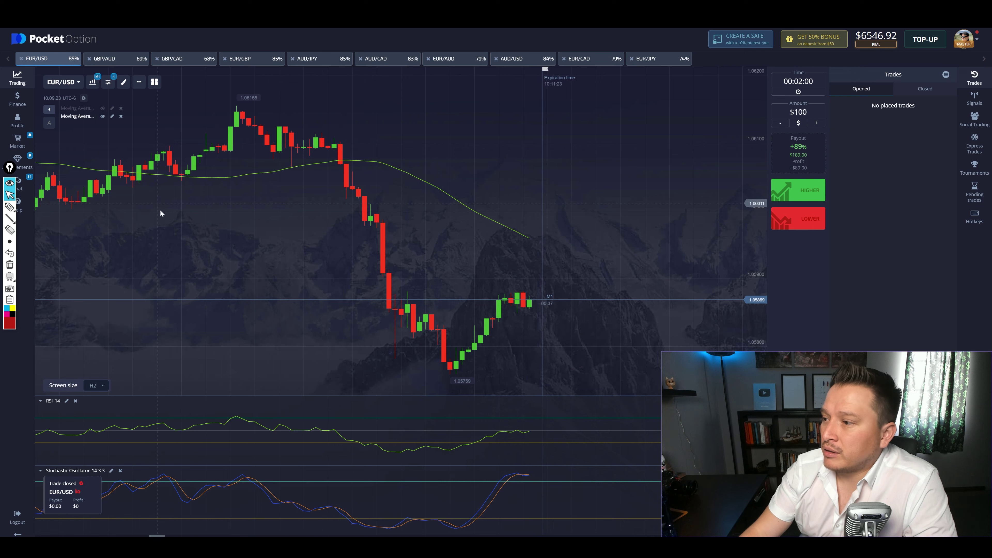
click(907, 88)
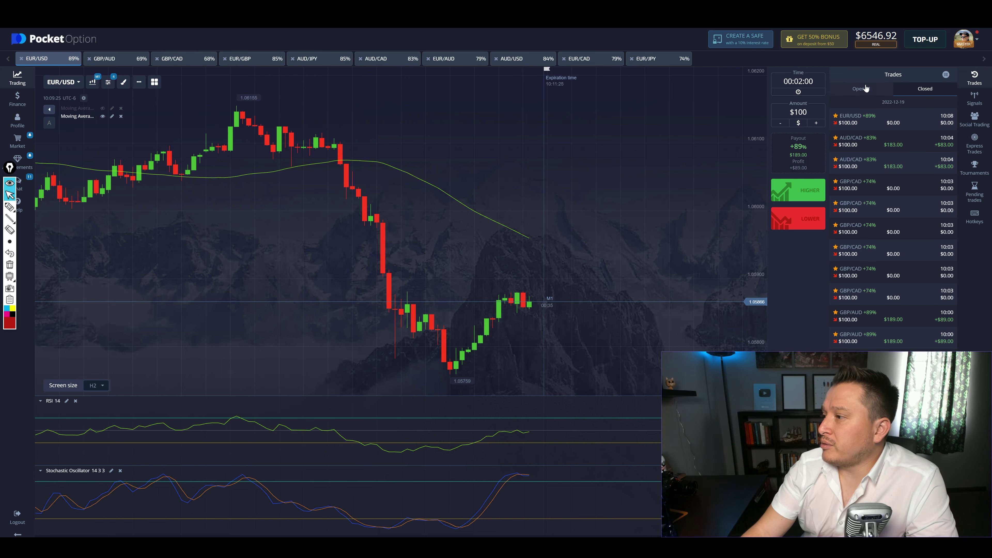
click(868, 84)
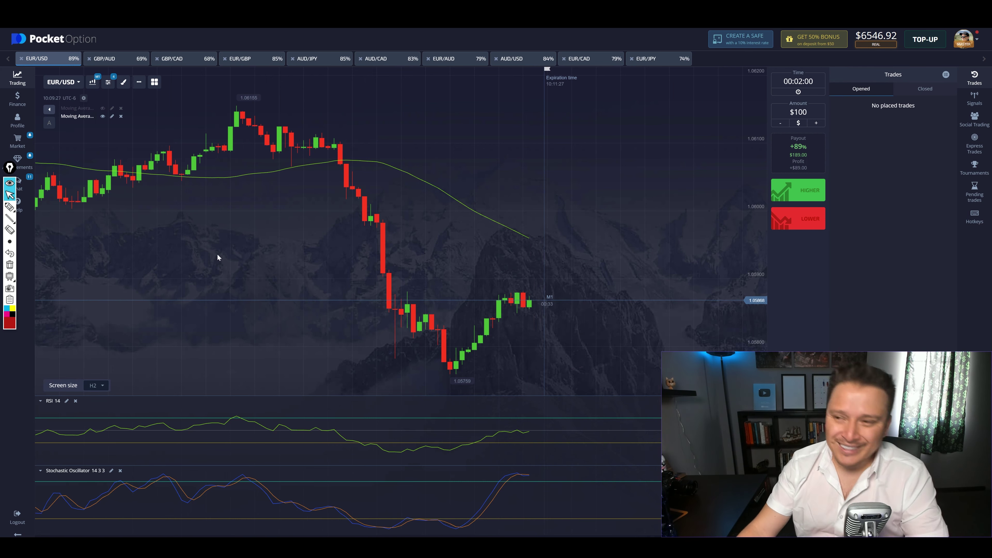
- Return to Quotex and follow the open EUR/USD and GBP/USD trades, comparing GBP/USD with its Stochastic and RSI
key(ctrl+Tab)
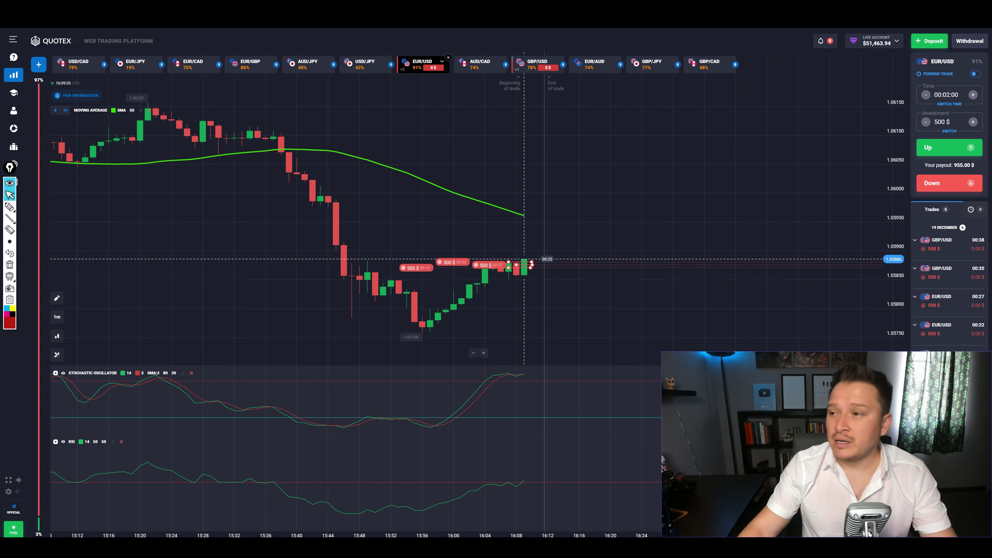
click(543, 65)
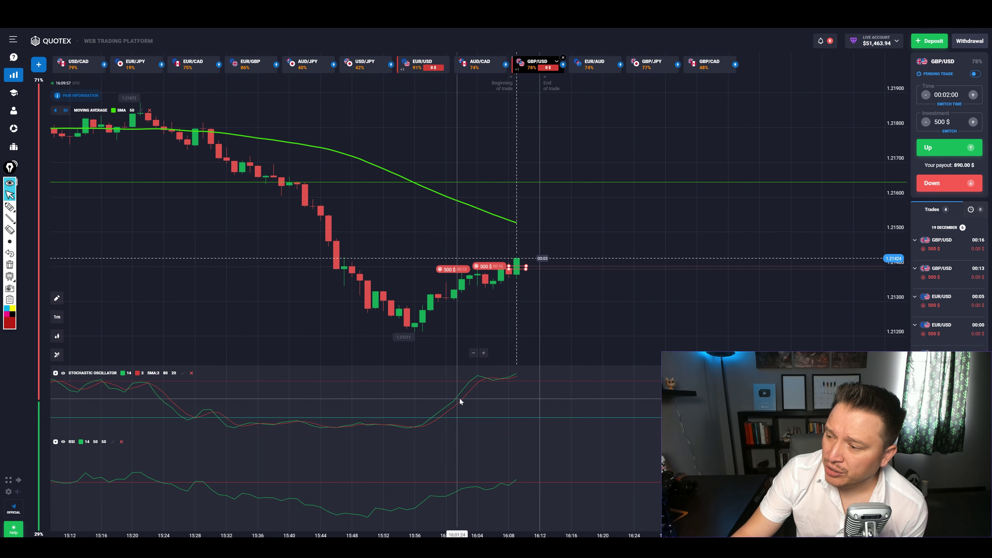
scroll(293, 406, left, 3)
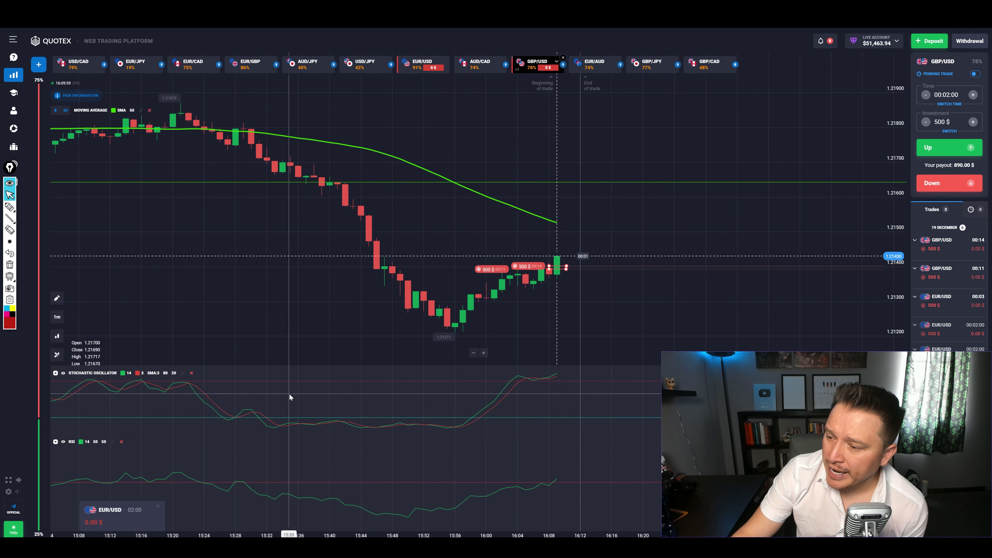